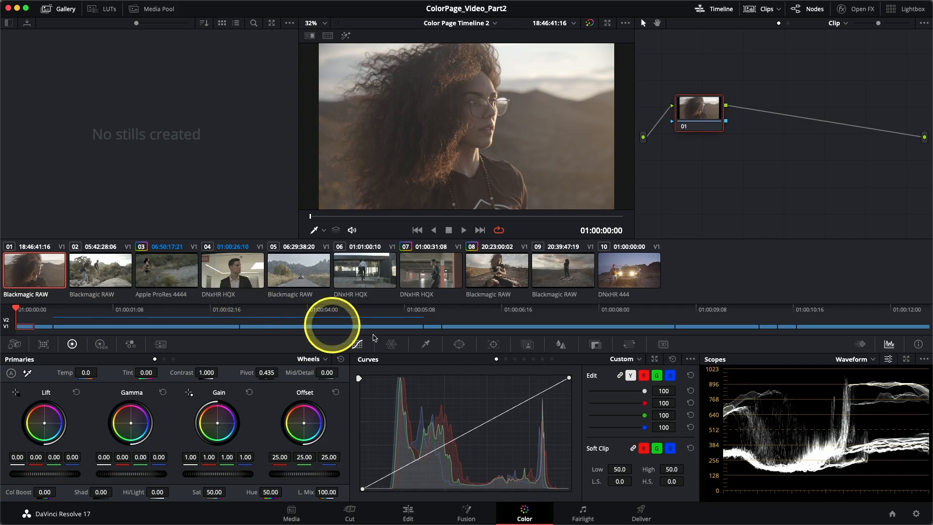
# In the project's color management settings, set the color science to DaVinci YRGB Color Managed
pyautogui.click(917, 515)
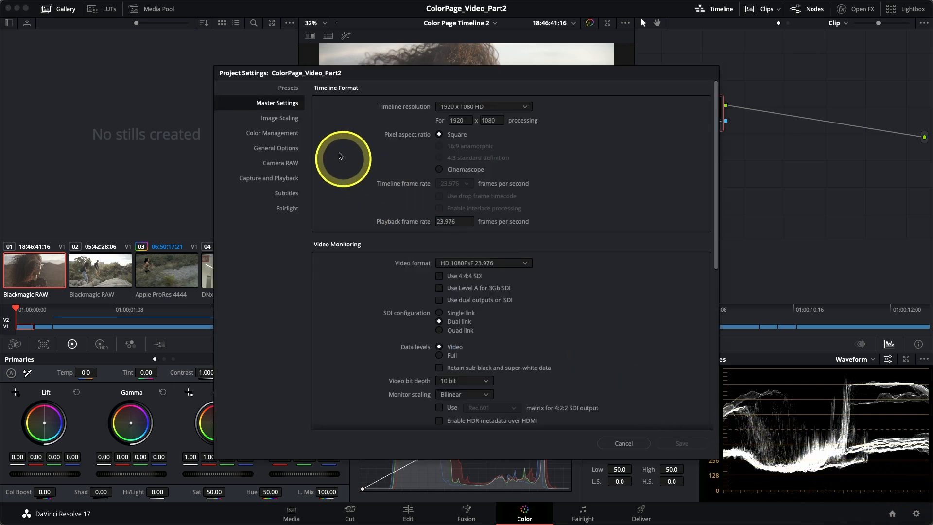
pyautogui.click(262, 135)
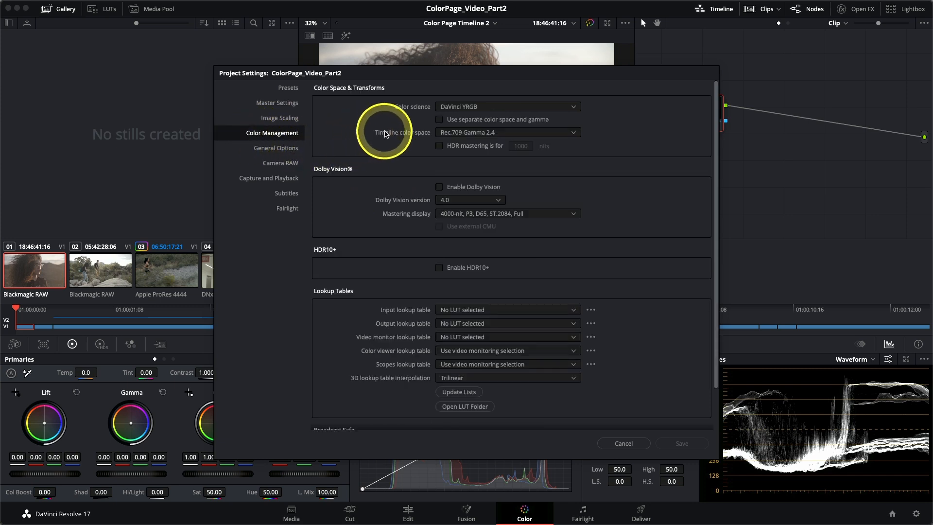
pyautogui.click(447, 107)
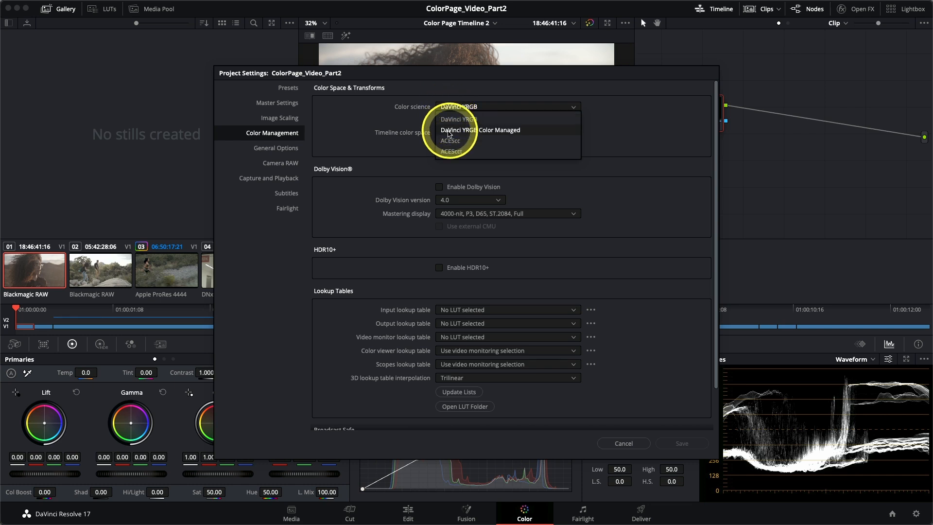
pyautogui.click(474, 135)
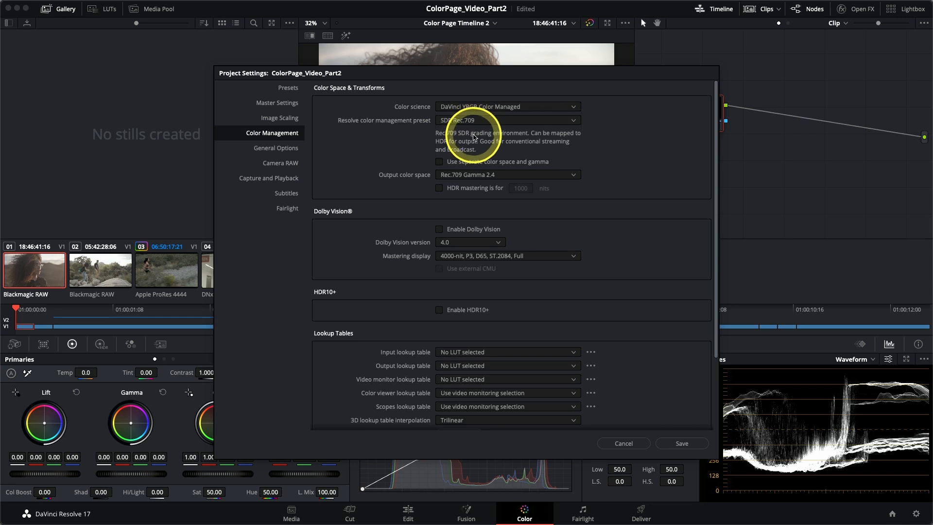
# Set the Resolve color management preset to DaVinci Wide Gamut and save the project settings
pyautogui.click(469, 133)
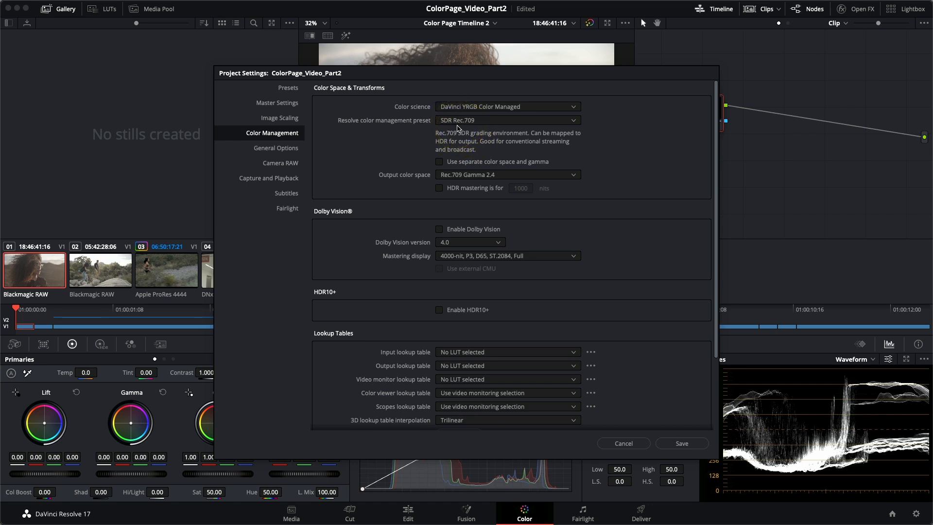
pyautogui.click(457, 128)
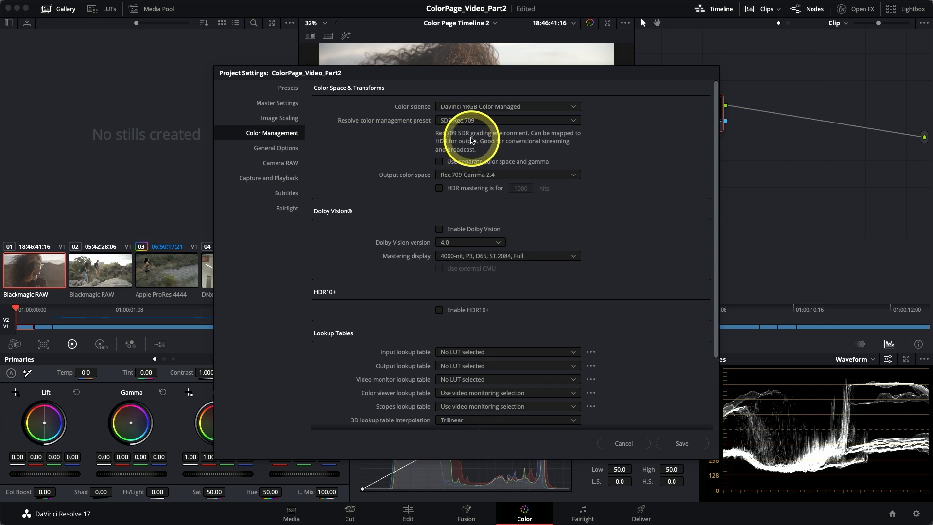
pyautogui.click(456, 124)
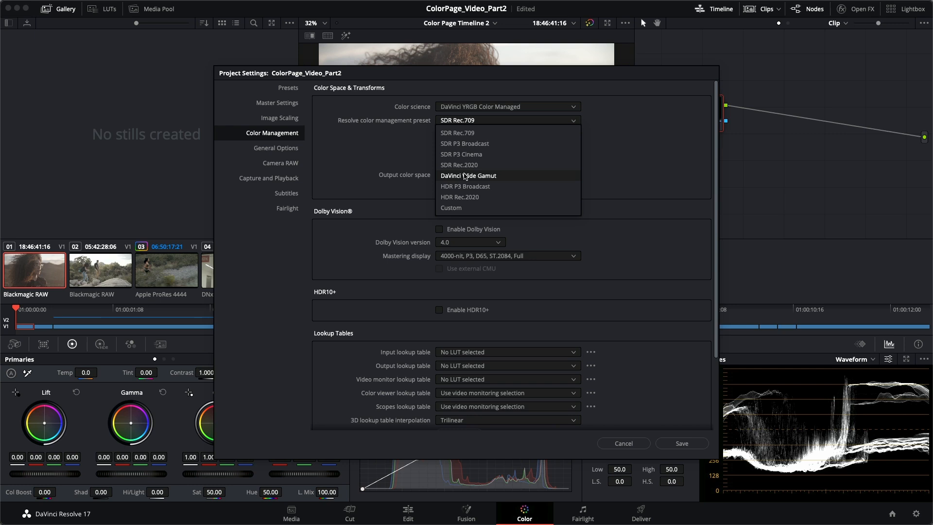
pyautogui.click(466, 177)
pyautogui.click(468, 177)
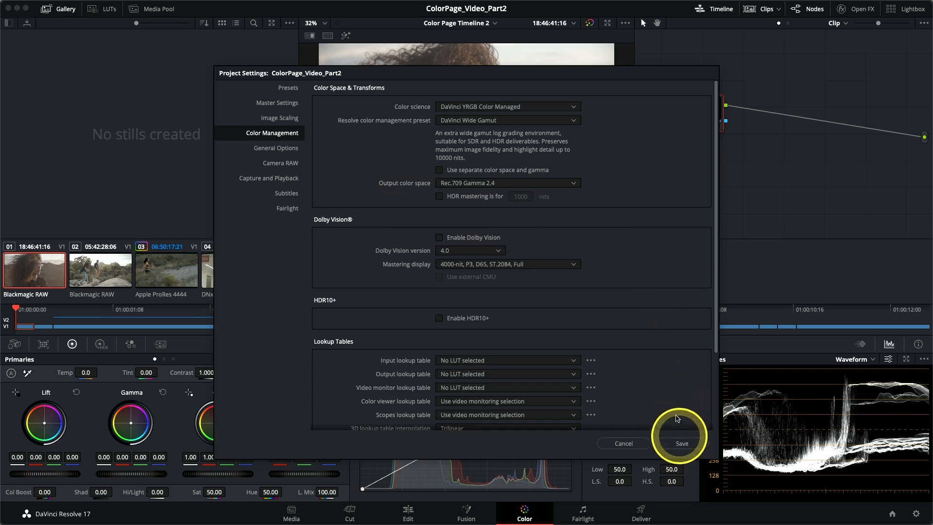
pyautogui.moveTo(622, 77); pyautogui.dragTo(263, 49)
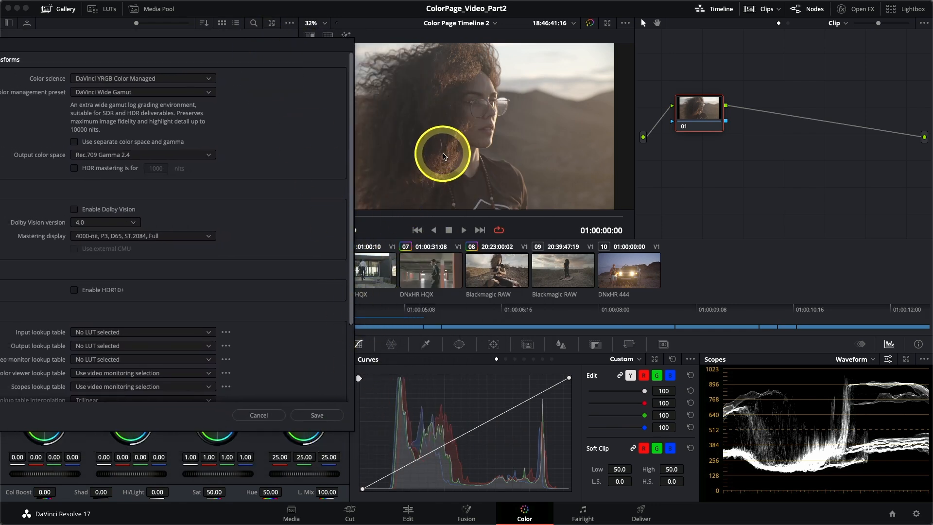
pyautogui.click(317, 416)
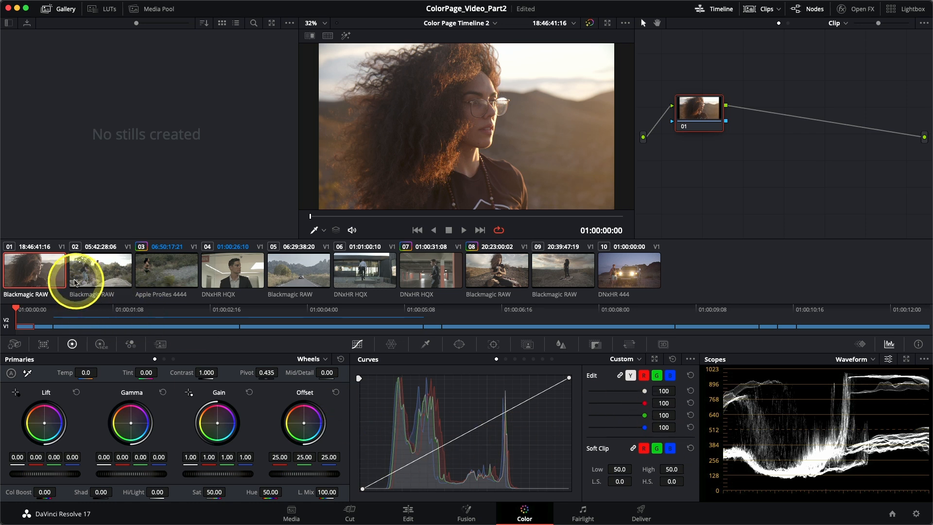
# Step through the timeline clips to examine how color management affects each one, and return to clip 01
pyautogui.press('Down')
pyautogui.press('Down')
pyautogui.press('Down')
pyautogui.press('Down')
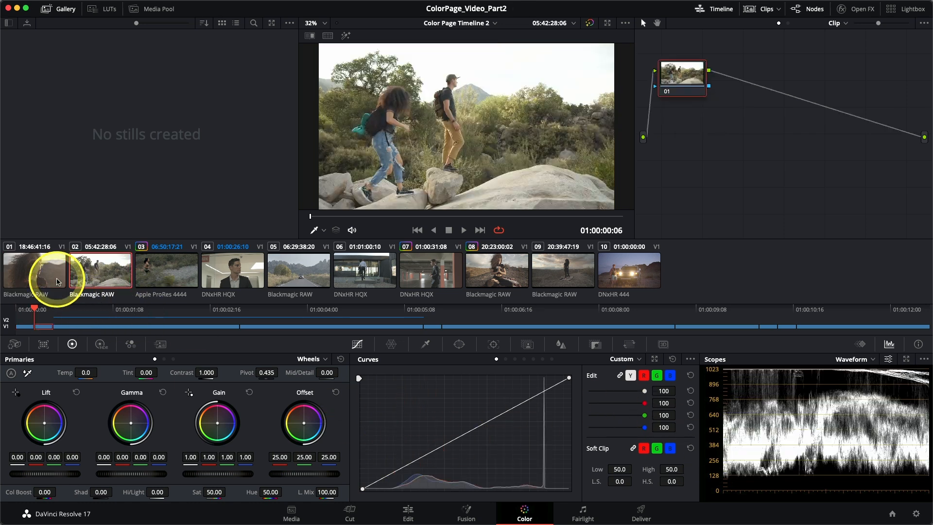
pyautogui.press('Down')
pyautogui.press('Down')
pyautogui.press('Down')
pyautogui.press('Down')
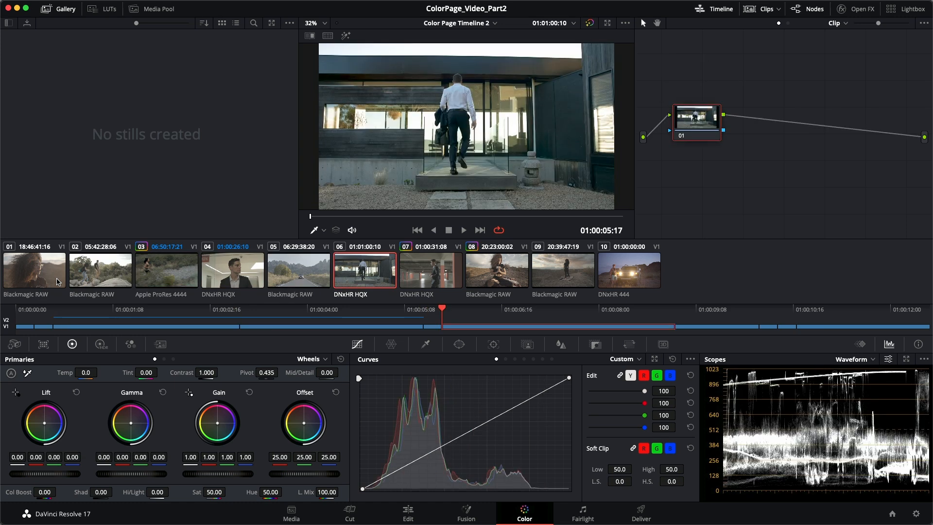
pyautogui.press('Down')
pyautogui.press('Up')
pyautogui.press('Up')
pyautogui.press('Up')
pyautogui.press('Up')
pyautogui.press('Up')
pyautogui.press('Up')
pyautogui.press('Up')
pyautogui.press('Up')
pyautogui.press('Up')
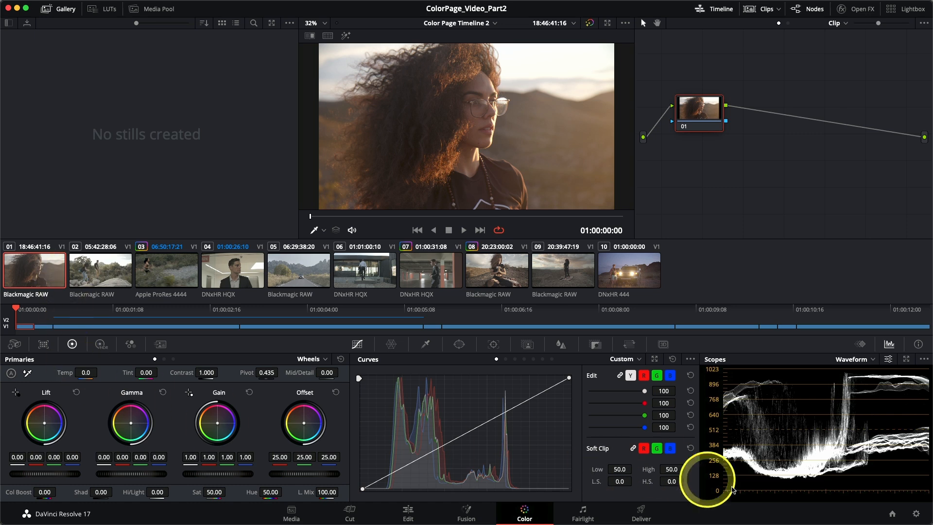
# Inspect the RAW profile options in the project's Camera RAW settings and leave the settings without saving
pyautogui.click(913, 513)
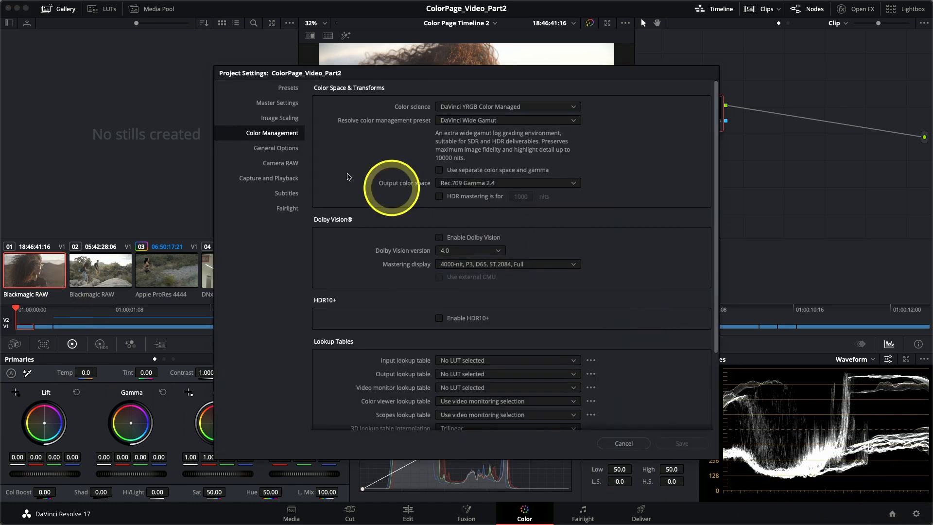
pyautogui.click(276, 166)
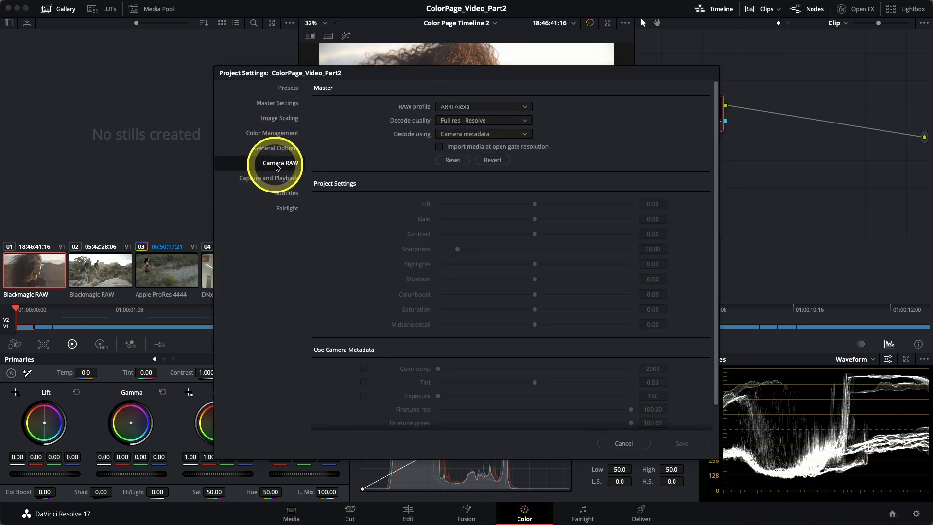
pyautogui.click(444, 107)
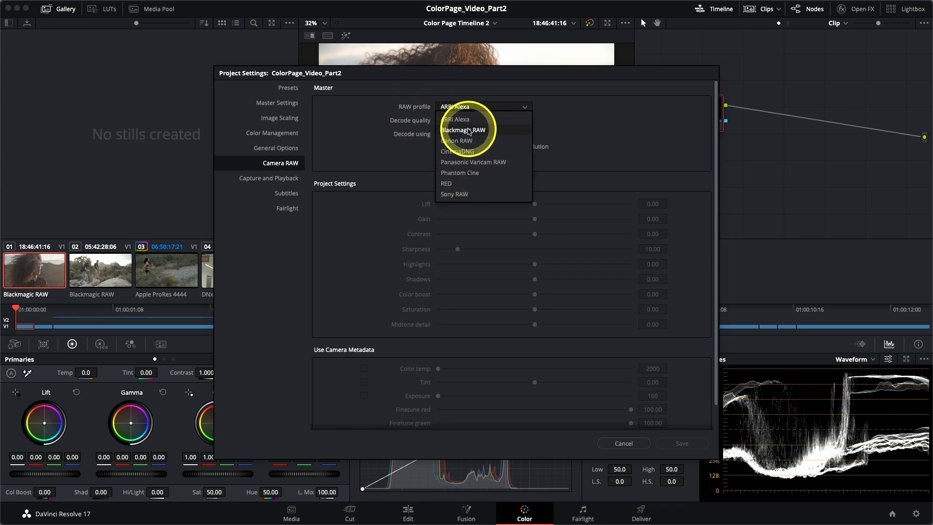
pyautogui.click(627, 443)
pyautogui.click(627, 443)
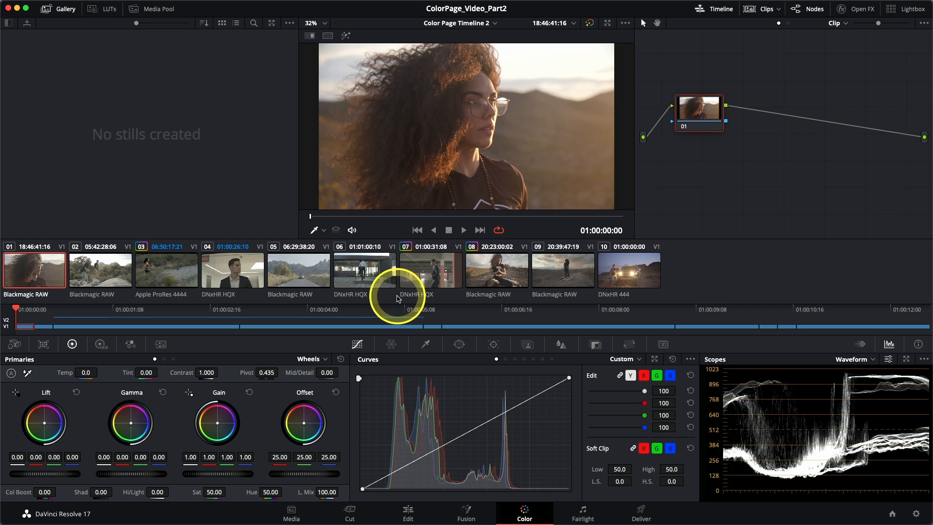
# Review the available input color spaces for clip 07 without changing its assignment, and display that clip
pyautogui.rightClick(429, 271)
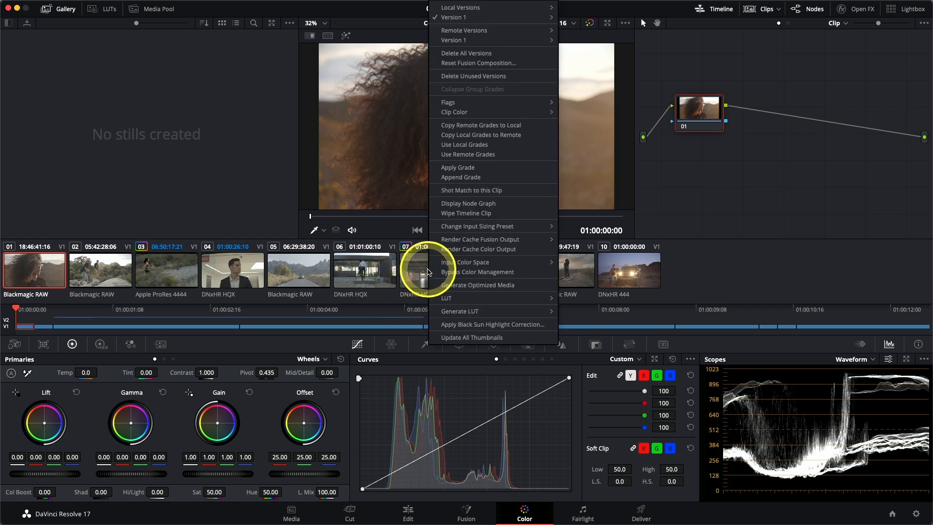
pyautogui.moveTo(438, 265)
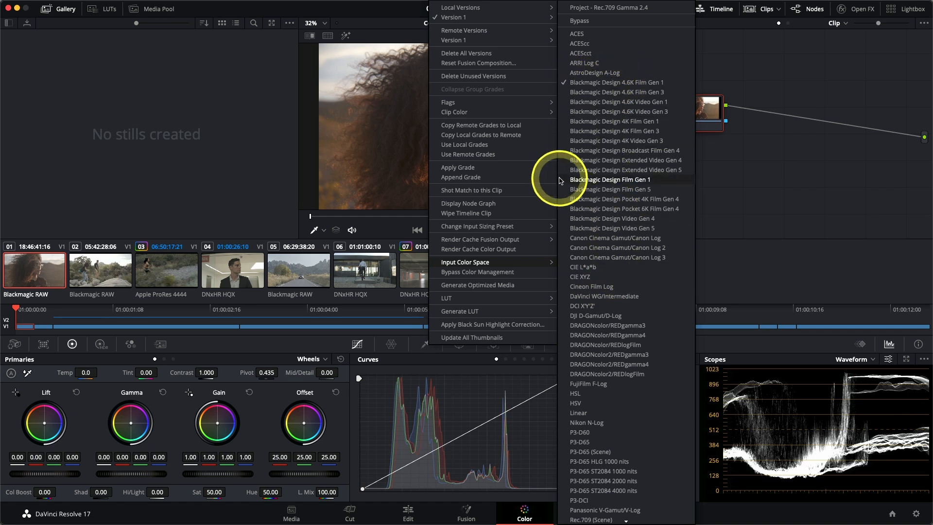
pyautogui.click(745, 250)
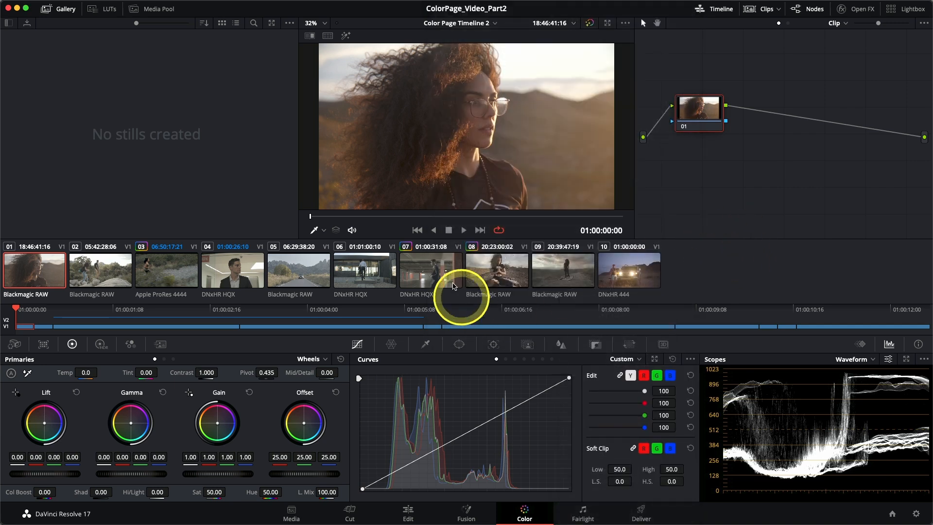
pyautogui.click(418, 277)
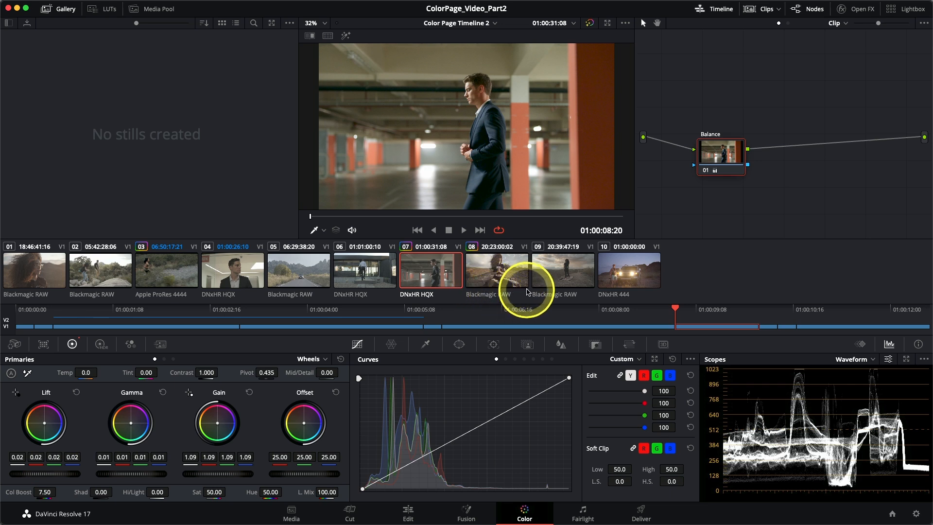
# Bypass color management for clip 10, the night shot of the vehicle with its headlights on
pyautogui.click(621, 275)
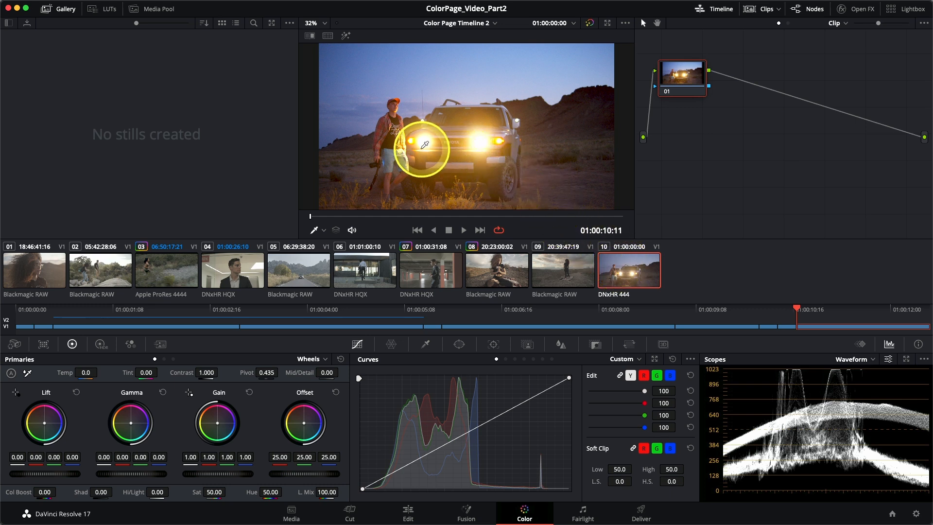
pyautogui.rightClick(622, 269)
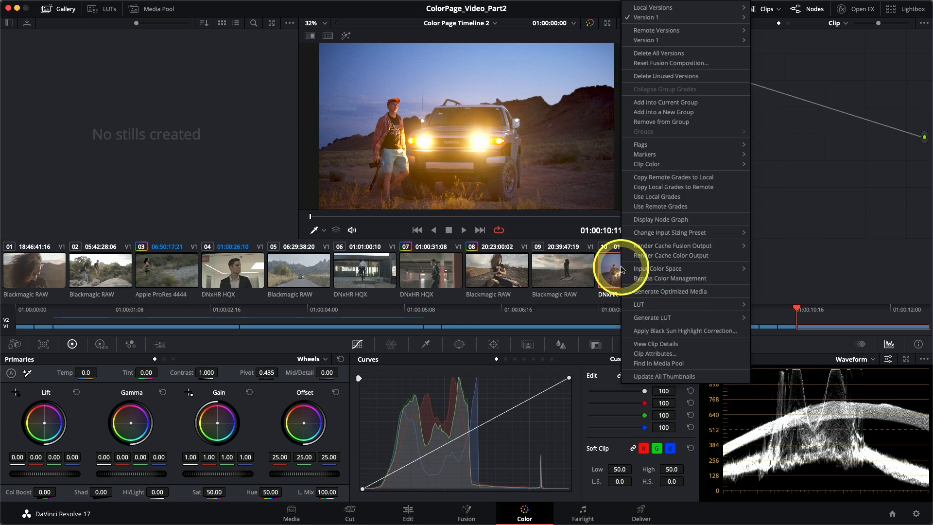
pyautogui.click(649, 279)
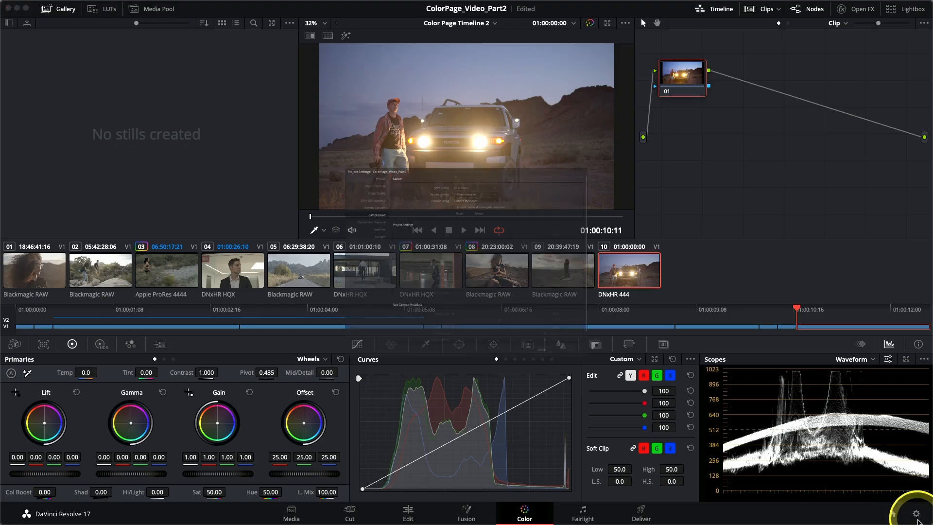
# Try the Custom color management preset, browse its input color space choices, and discard the changes
pyautogui.click(916, 514)
pyautogui.click(263, 133)
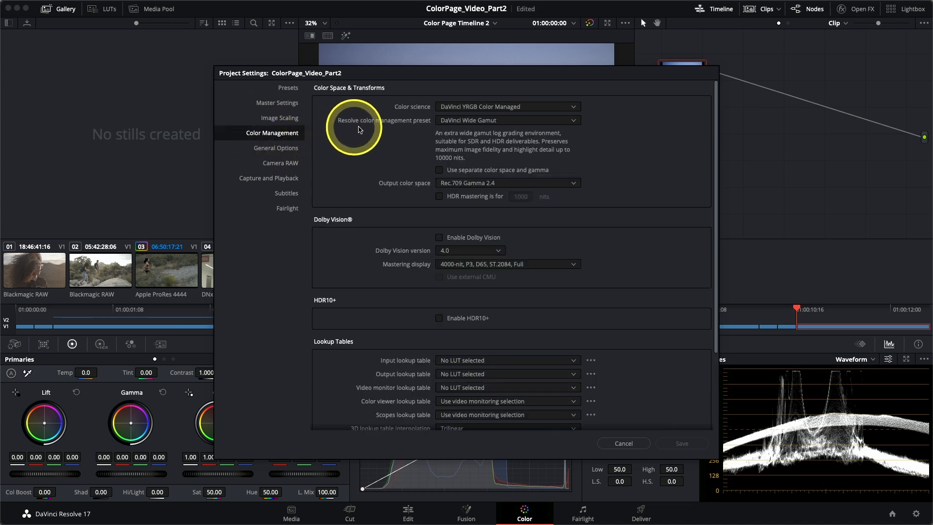
pyautogui.click(452, 122)
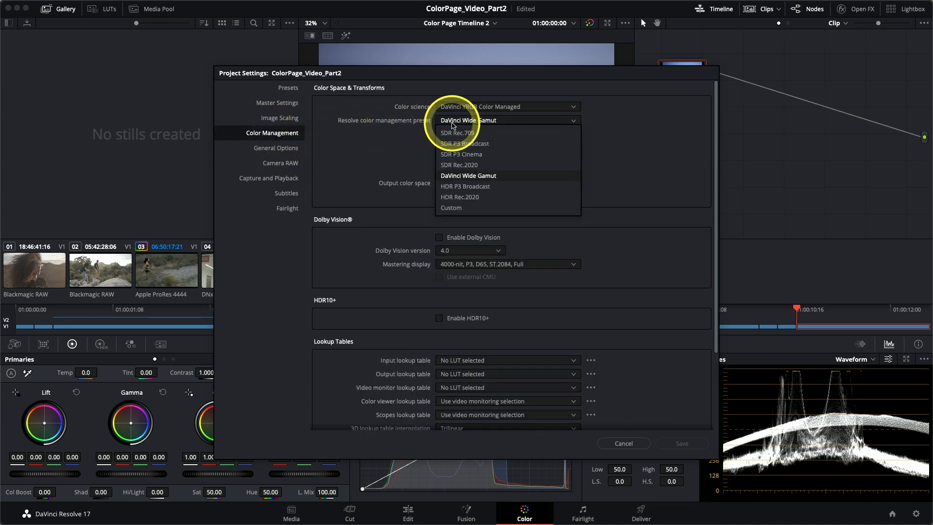
pyautogui.click(460, 210)
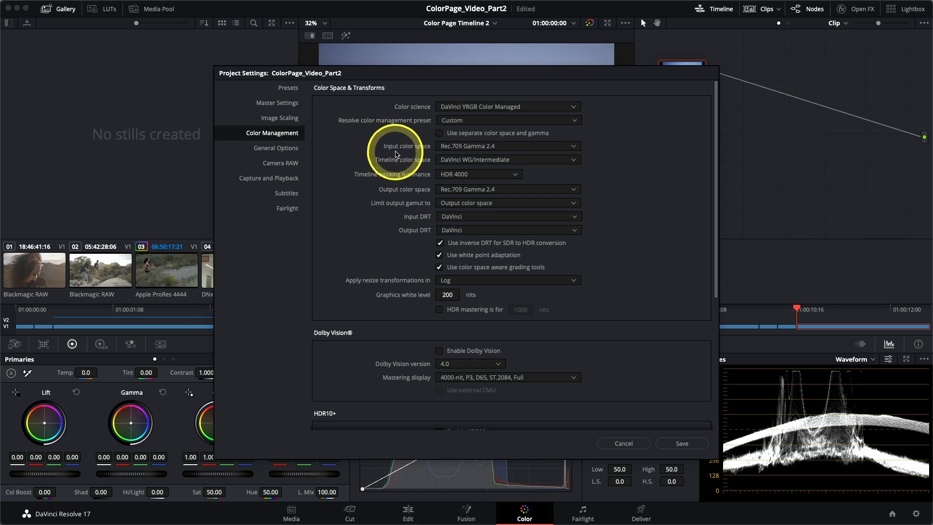
pyautogui.click(440, 146)
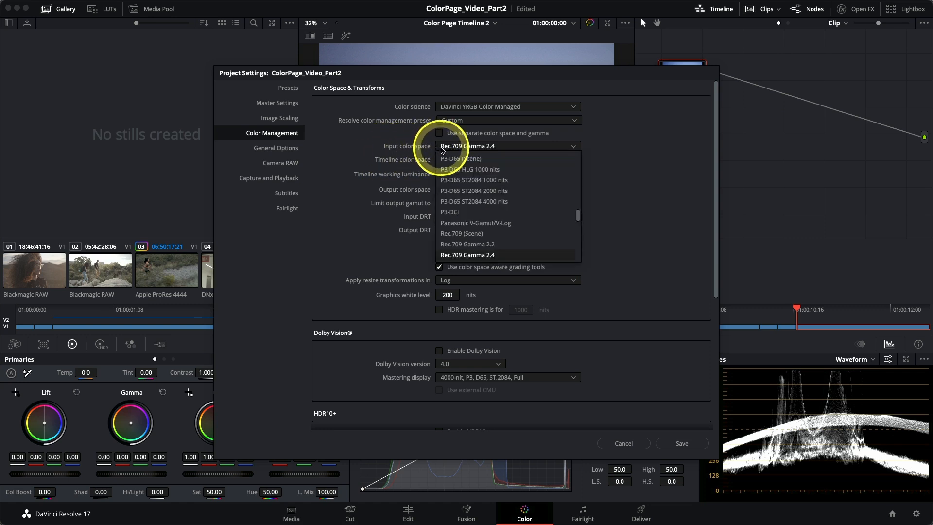
pyautogui.scroll(15, 469, 191)
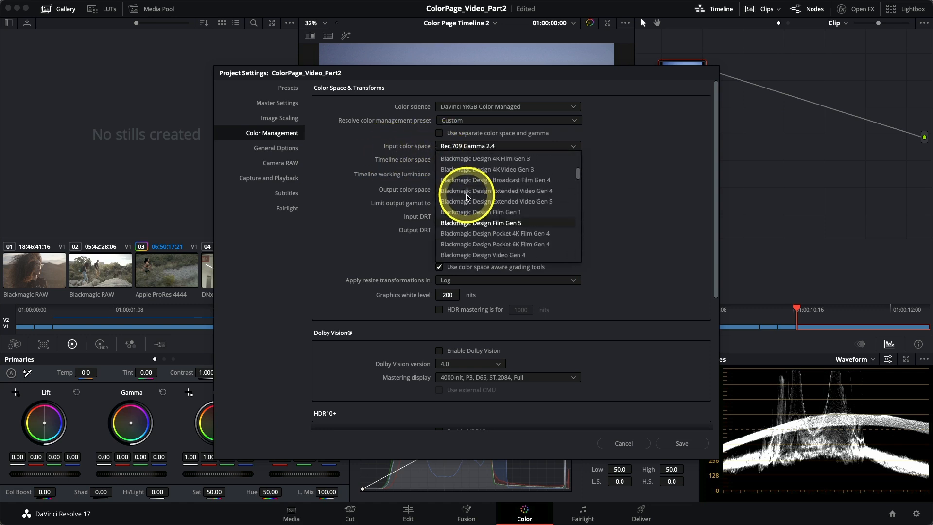
pyautogui.scroll(4, 468, 197)
pyautogui.click(402, 159)
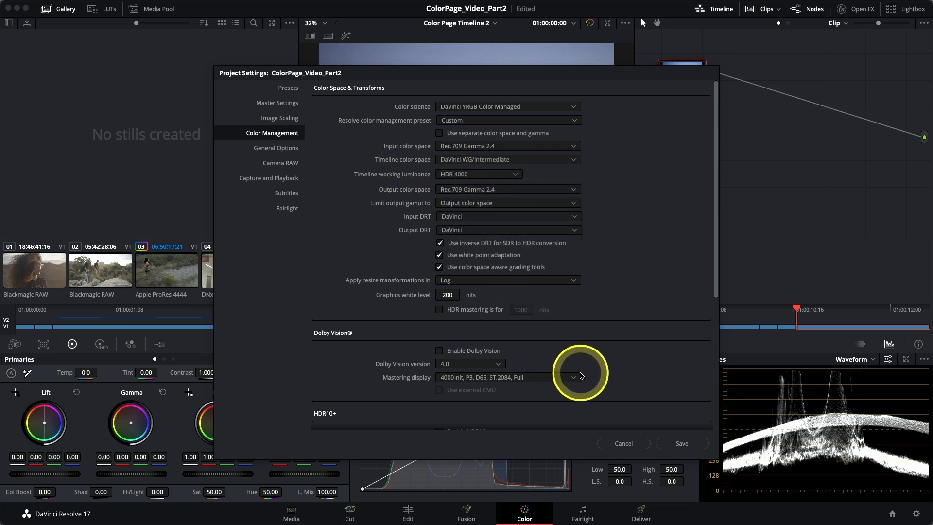
pyautogui.click(629, 444)
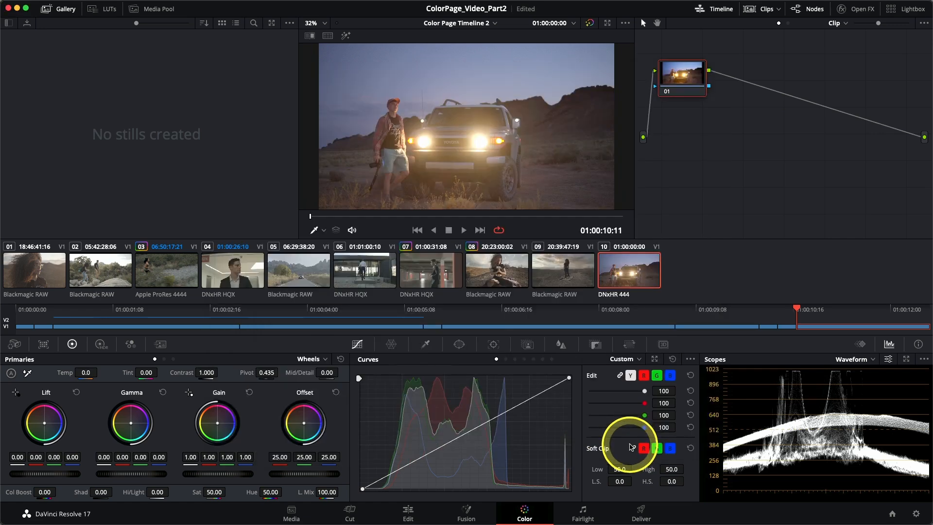
# Reduce the saturation of clip 01 to 0 and reset it to its default
pyautogui.click(53, 281)
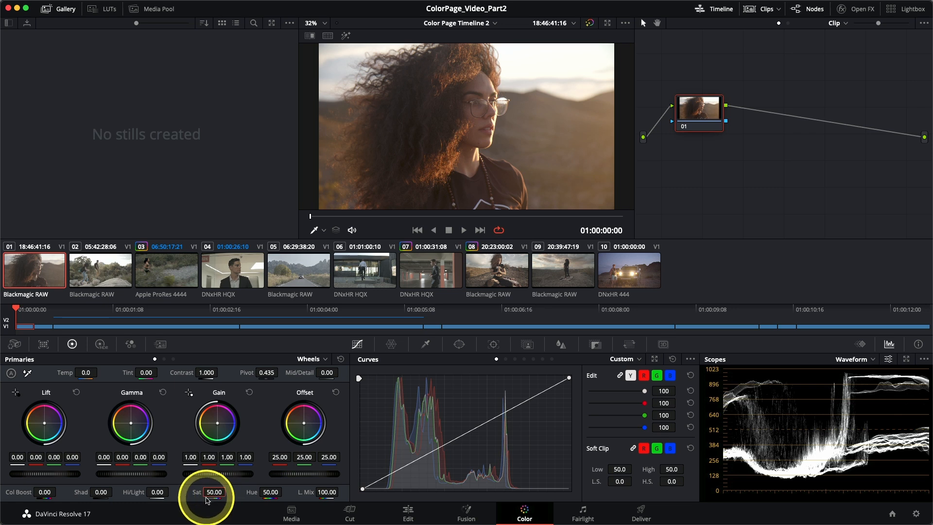
pyautogui.press('Return')
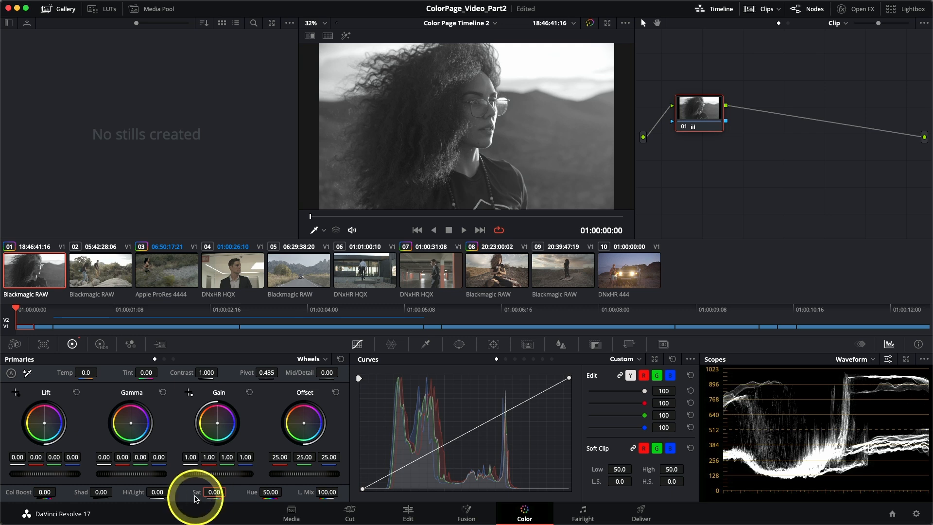
pyautogui.doubleClick(196, 492)
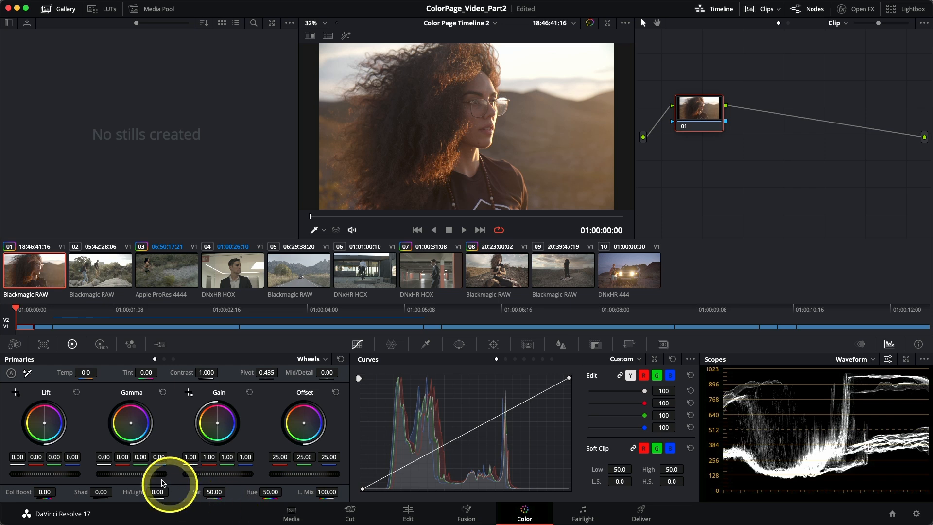
# Make clip 01 monochrome in the RGB Mixer and raise the red channel of the red output to 1.53
pyautogui.click(130, 344)
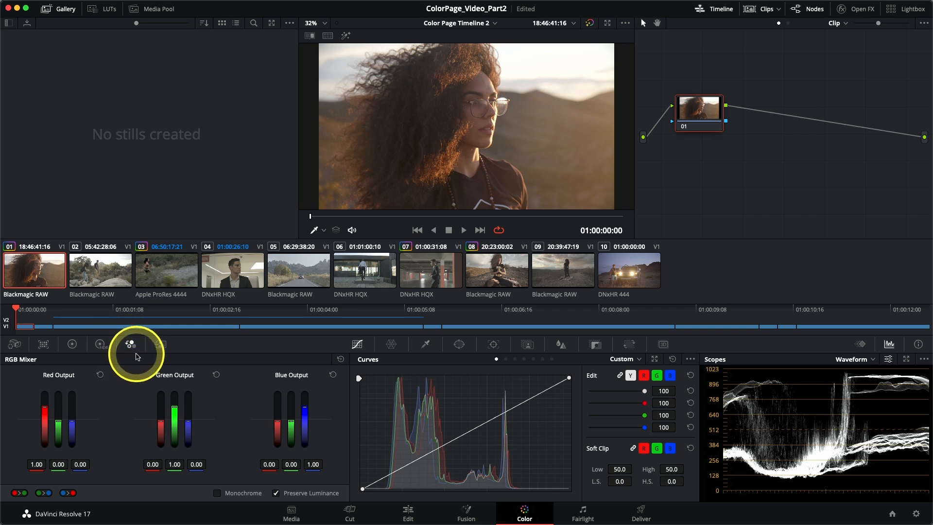
pyautogui.click(218, 493)
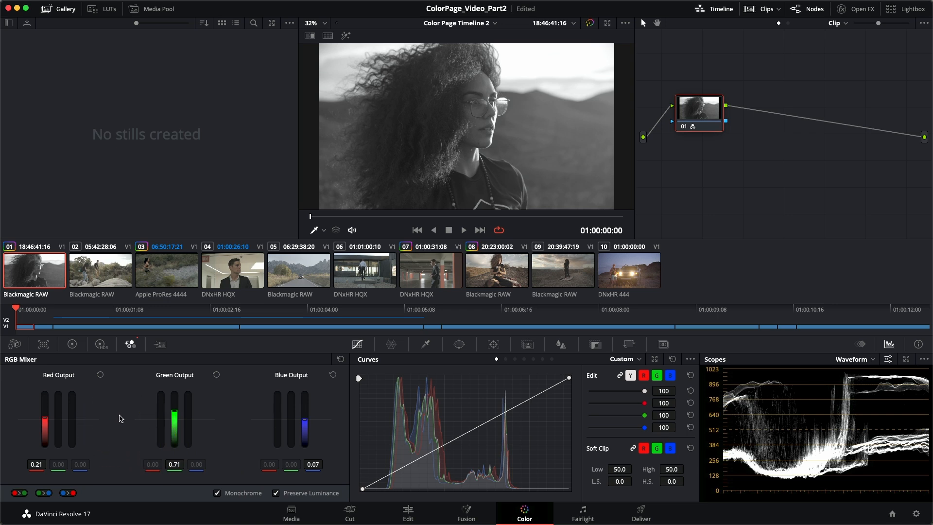
pyautogui.moveTo(45, 416); pyautogui.dragTo(47, 386)
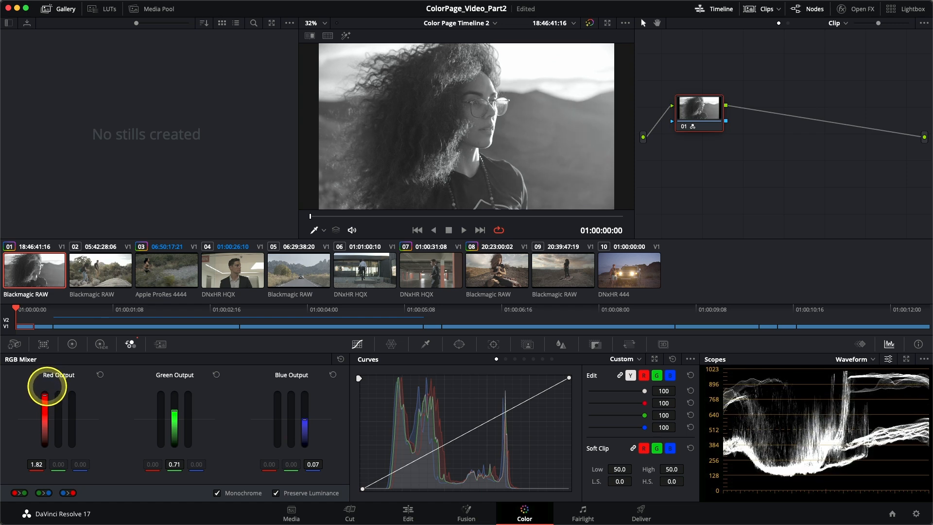
pyautogui.moveTo(47, 386)
pyautogui.mouseDown()
pyautogui.moveTo(44, 404)
pyautogui.moveTo(46, 390)
pyautogui.mouseUp()
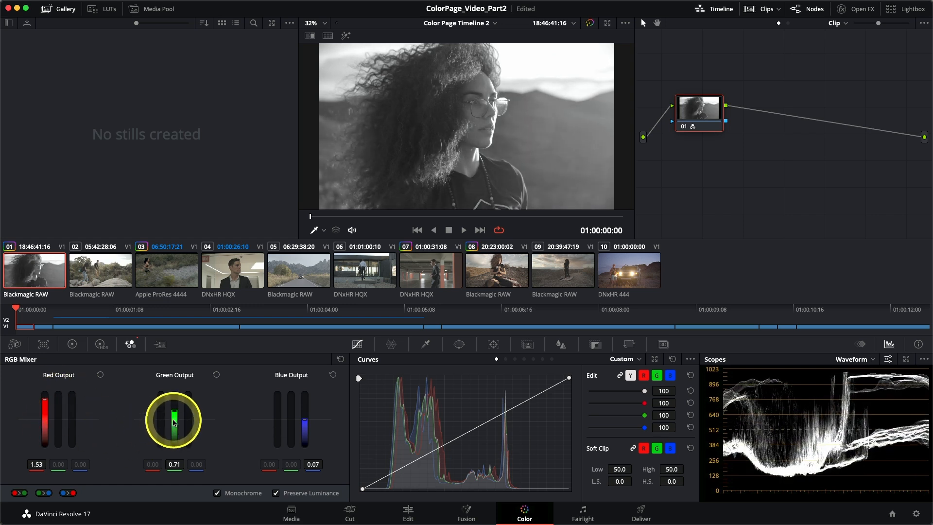
# Try 1.05 for the green output and 1.40 for the blue output, and reset both outputs to their defaults
pyautogui.moveTo(176, 414); pyautogui.dragTo(174, 393)
pyautogui.moveTo(307, 427)
pyautogui.mouseDown()
pyautogui.moveTo(296, 381)
pyautogui.moveTo(298, 458)
pyautogui.moveTo(297, 414)
pyautogui.mouseUp()
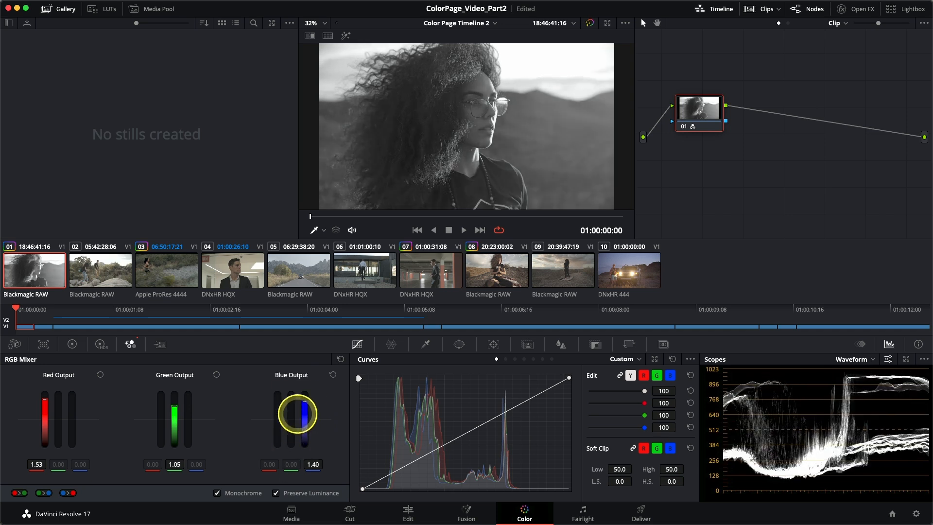
pyautogui.click(333, 375)
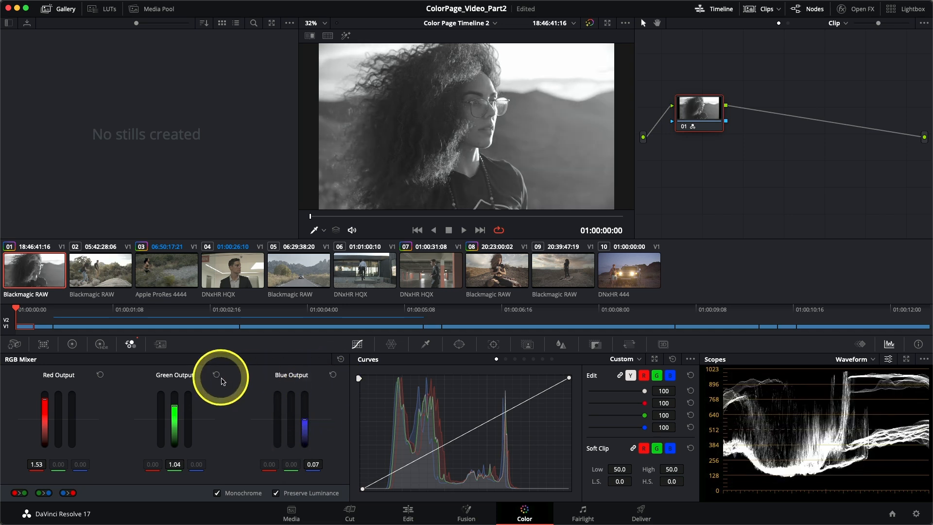
pyautogui.click(217, 375)
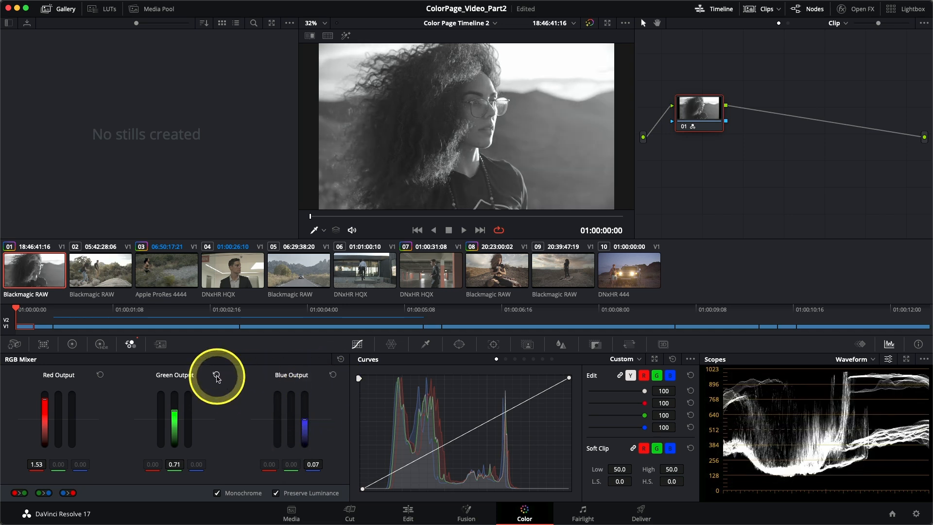
# Set the monochrome red output to 1.58 and label the node BW
pyautogui.moveTo(46, 400); pyautogui.dragTo(46, 397)
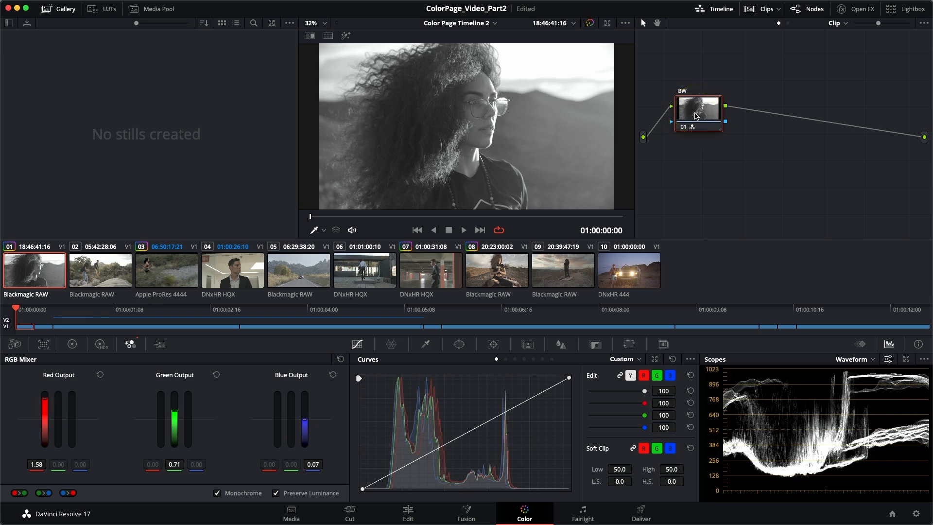
# Add a serial node after the BW node and label it Sepia
pyautogui.rightClick(696, 116)
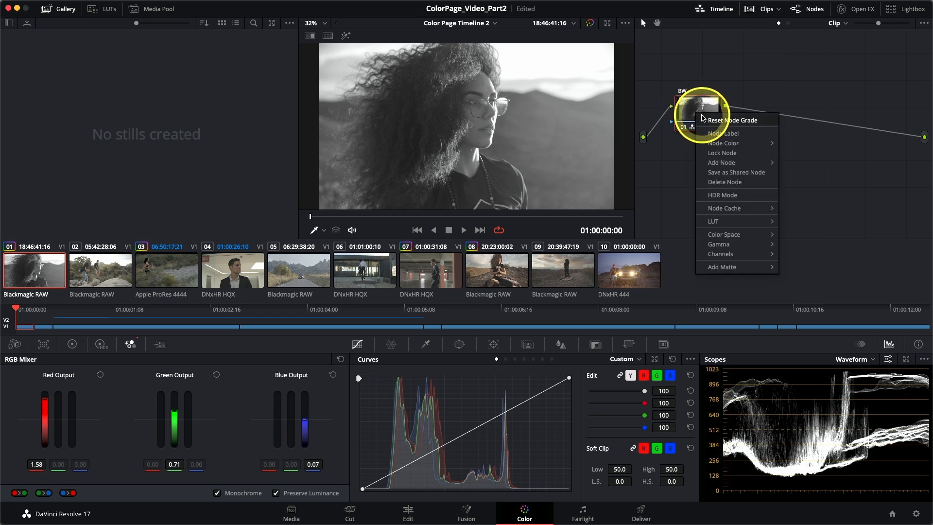
pyautogui.moveTo(719, 163)
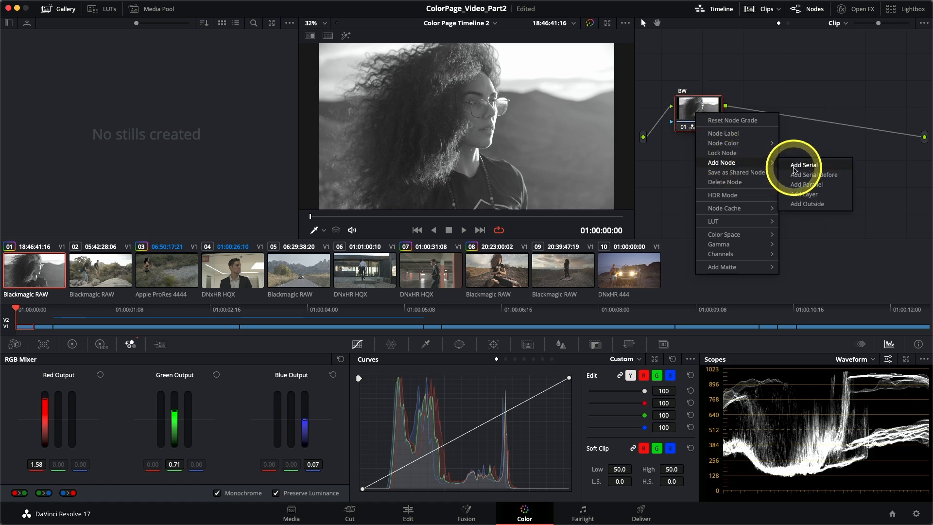
pyautogui.click(690, 108)
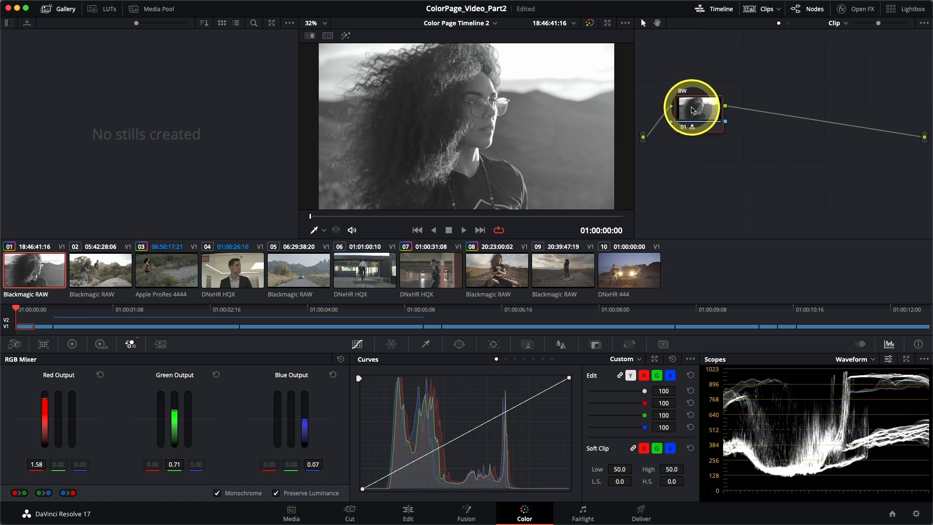
pyautogui.hotkey('alt', 's')
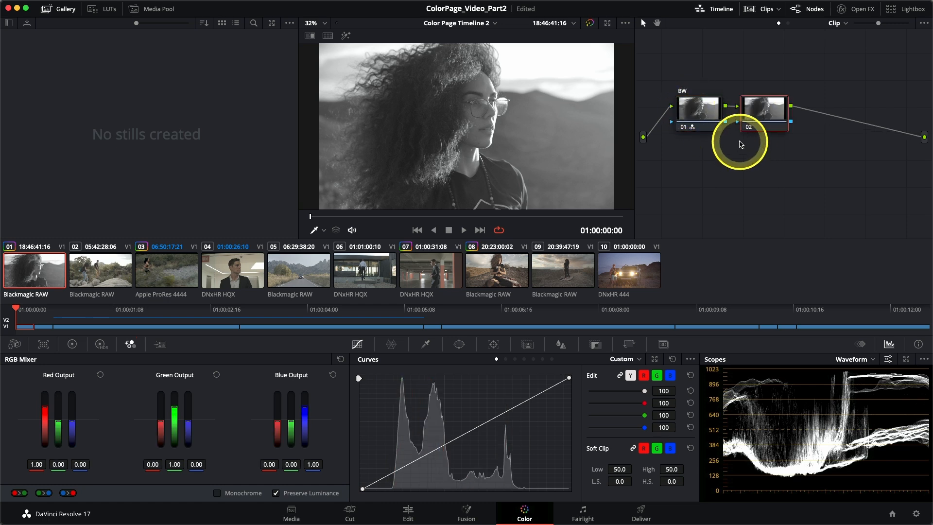
pyautogui.moveTo(743, 115); pyautogui.dragTo(750, 111)
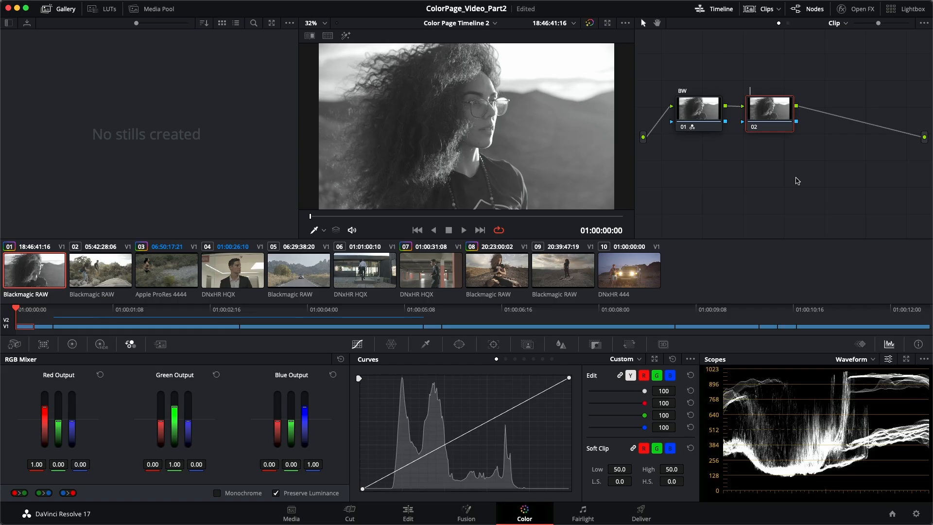
pyautogui.write('Sepia')
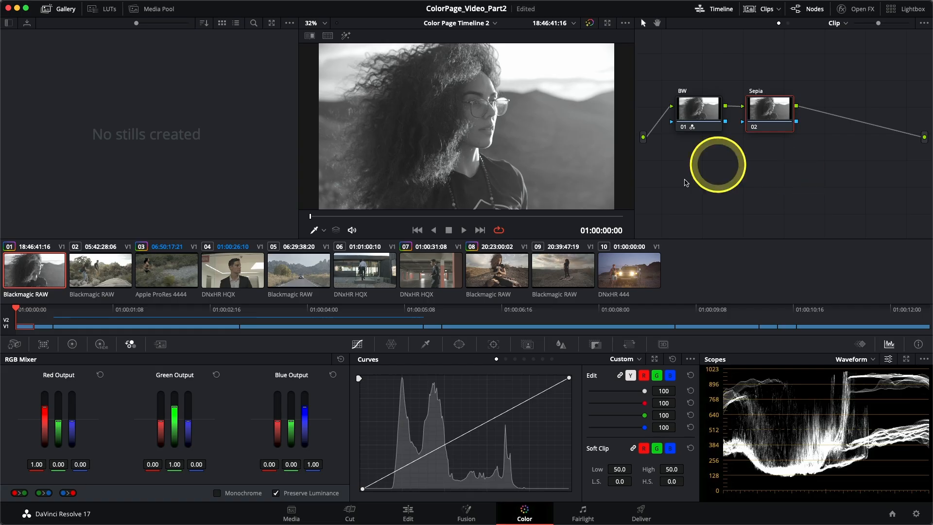
# Tint the Sepia node toward orange by shifting the Gamma color balance to red 0.03 and blue -0.03
pyautogui.click(78, 347)
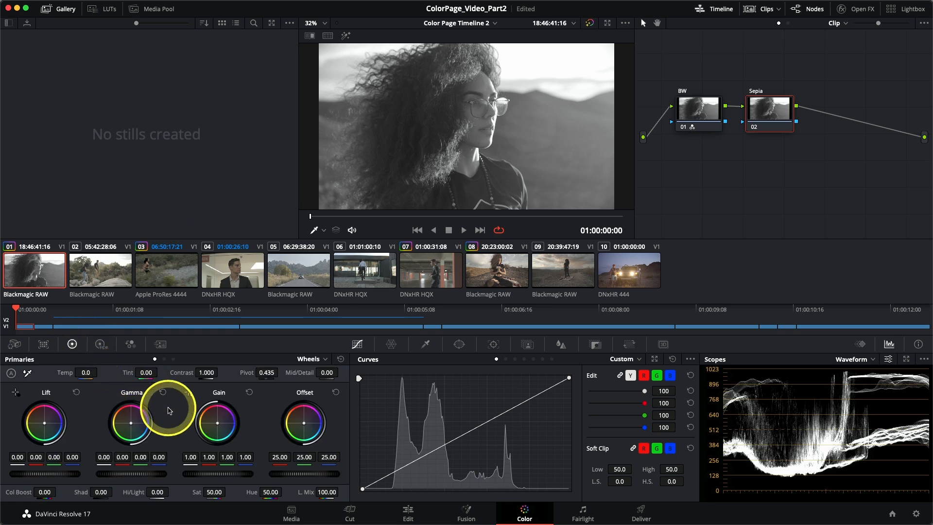
pyautogui.moveTo(132, 426); pyautogui.dragTo(114, 411)
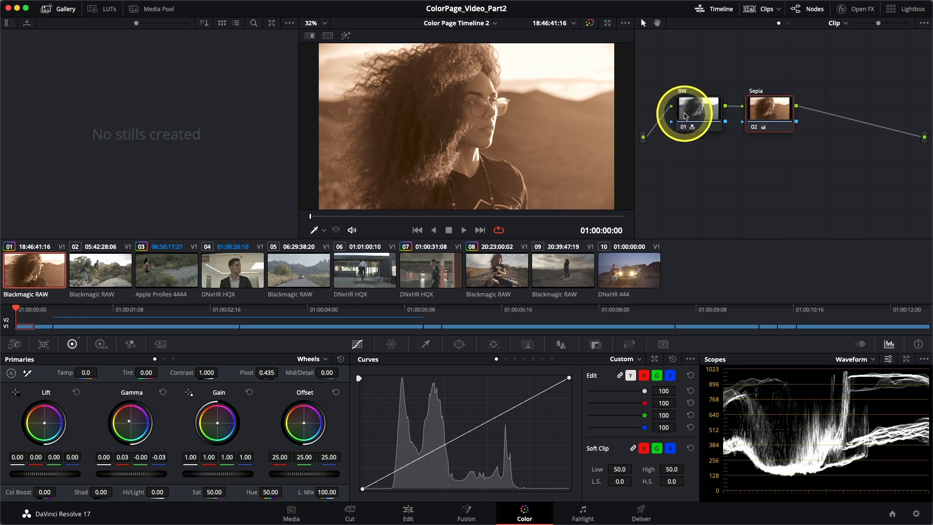
# Rearrange and rewire the node graph so the Sepia node comes before the BW node
pyautogui.moveTo(701, 116); pyautogui.dragTo(702, 118)
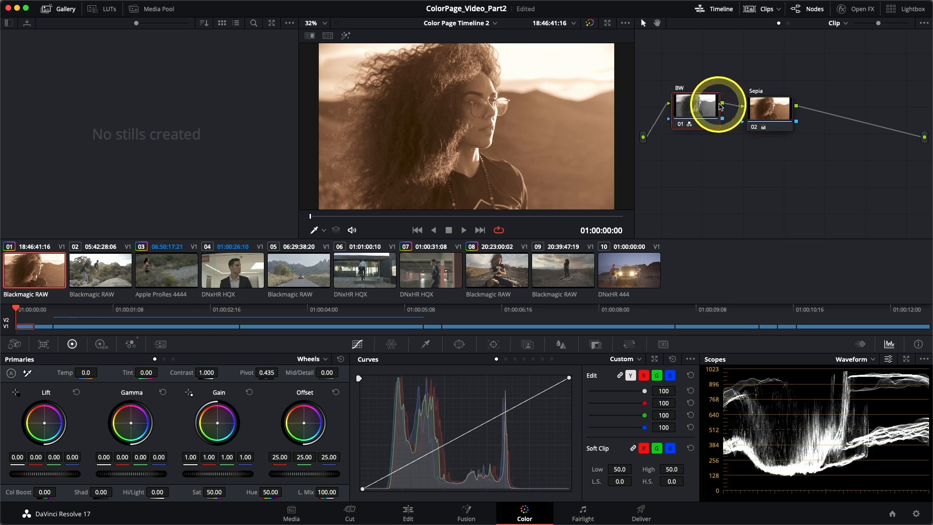
pyautogui.moveTo(772, 119); pyautogui.dragTo(786, 116)
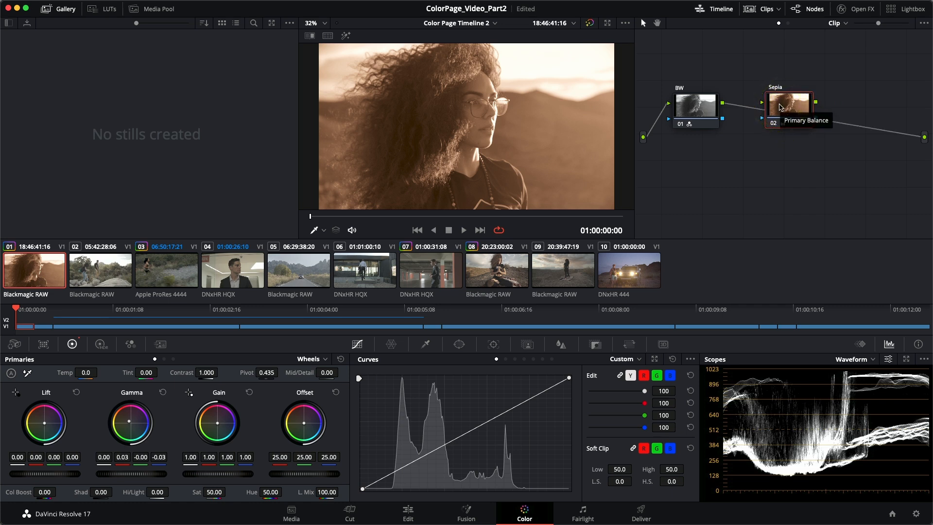
pyautogui.moveTo(784, 108); pyautogui.dragTo(787, 67)
pyautogui.moveTo(694, 108); pyautogui.dragTo(791, 131)
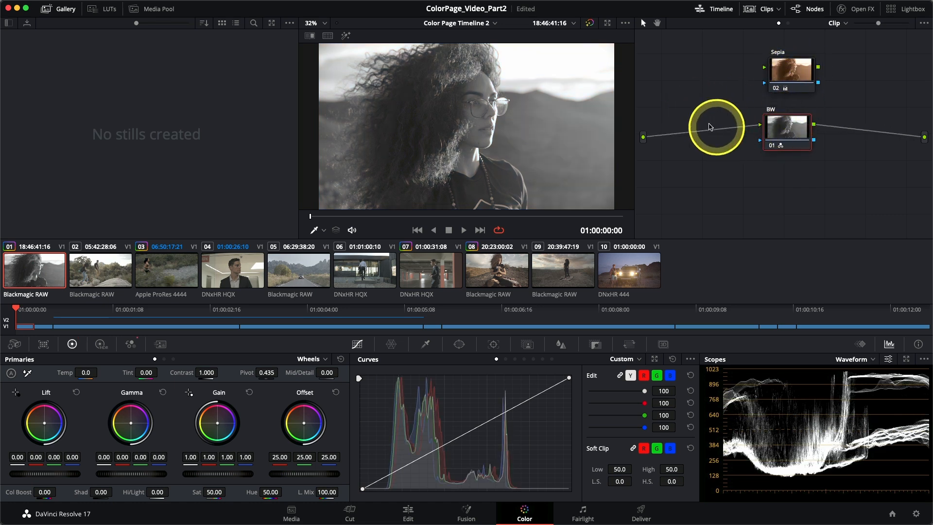
pyautogui.moveTo(789, 73); pyautogui.dragTo(695, 137)
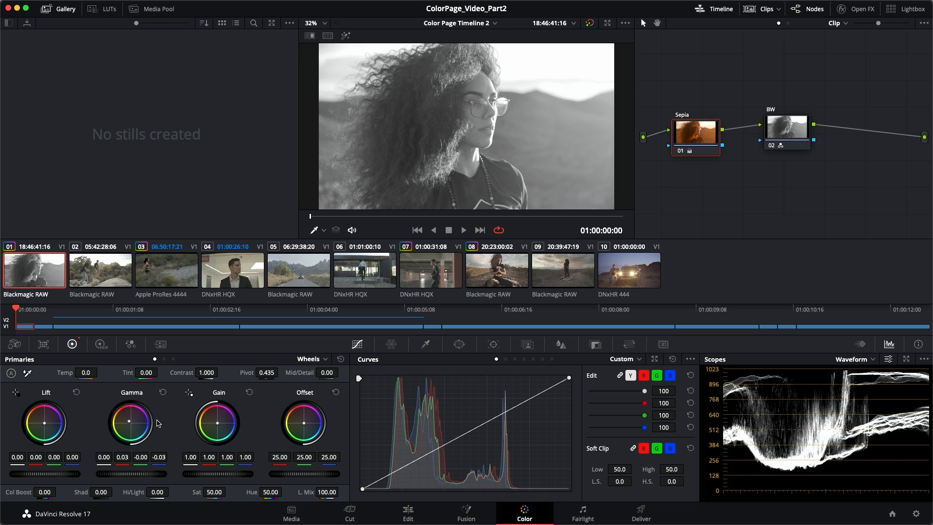
# Inspect the BW node's RGB Mixer settings and compare the image with the Sepia node disabled and re-enabled
pyautogui.click(782, 135)
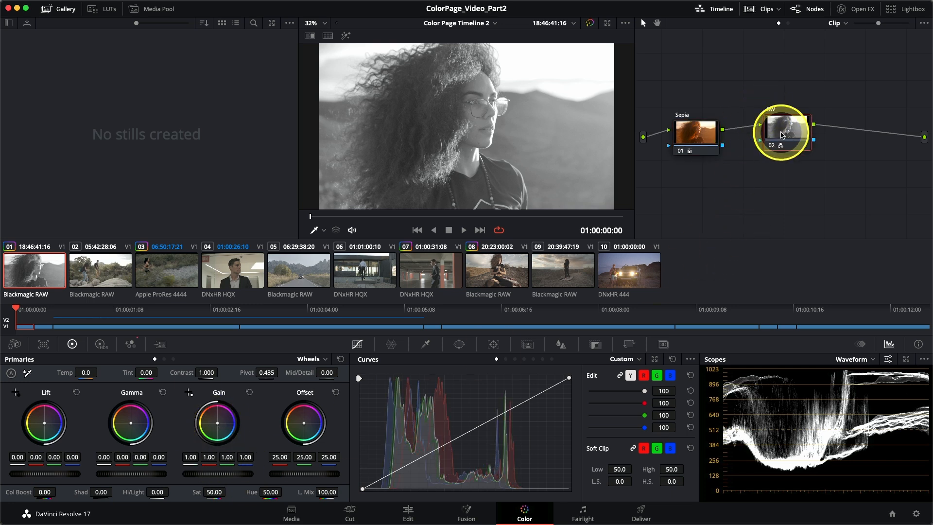
pyautogui.click(129, 344)
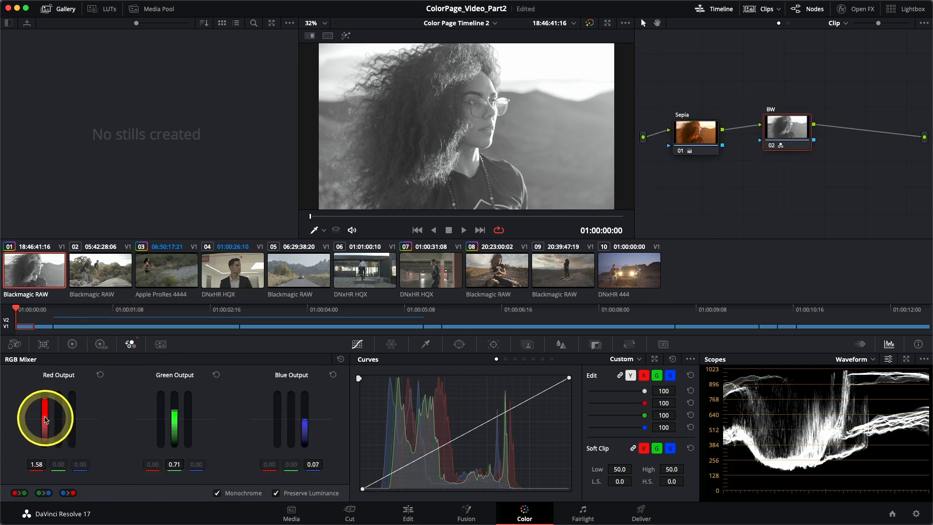
pyautogui.click(682, 151)
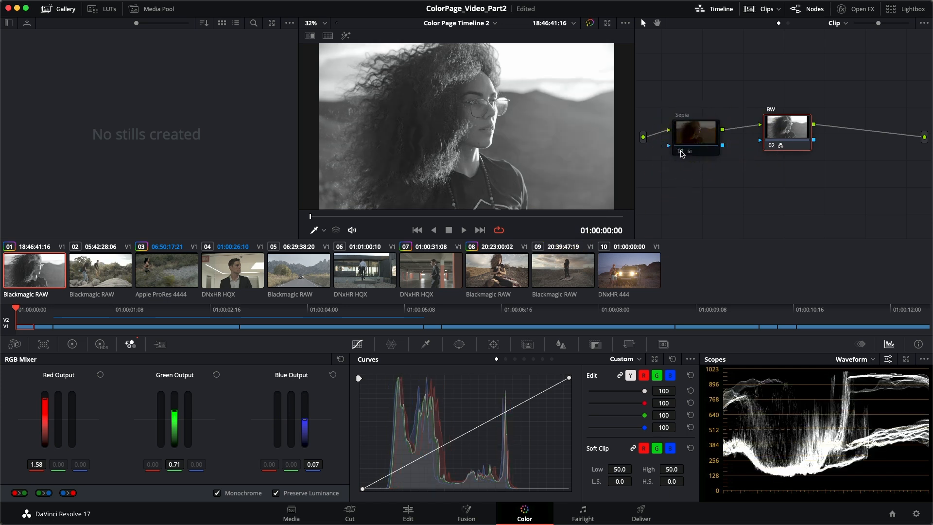
pyautogui.click(681, 152)
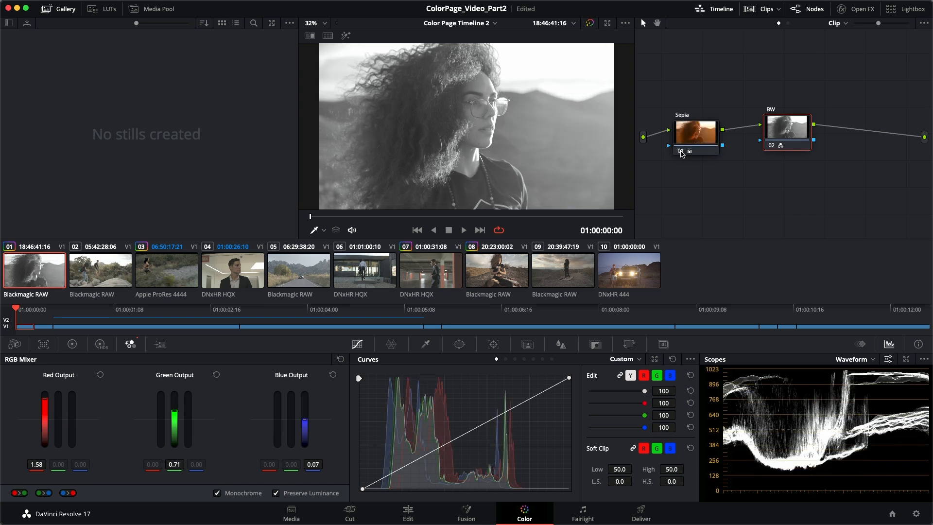
# Shift the Sepia node's Gamma color balance to red 0.03, green -0.01 and blue -0.02
pyautogui.click(691, 138)
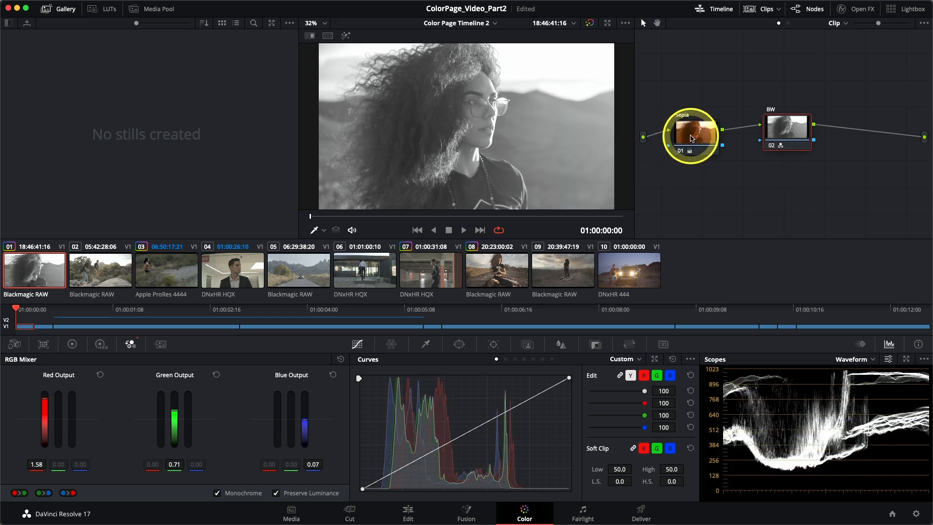
pyautogui.click(72, 343)
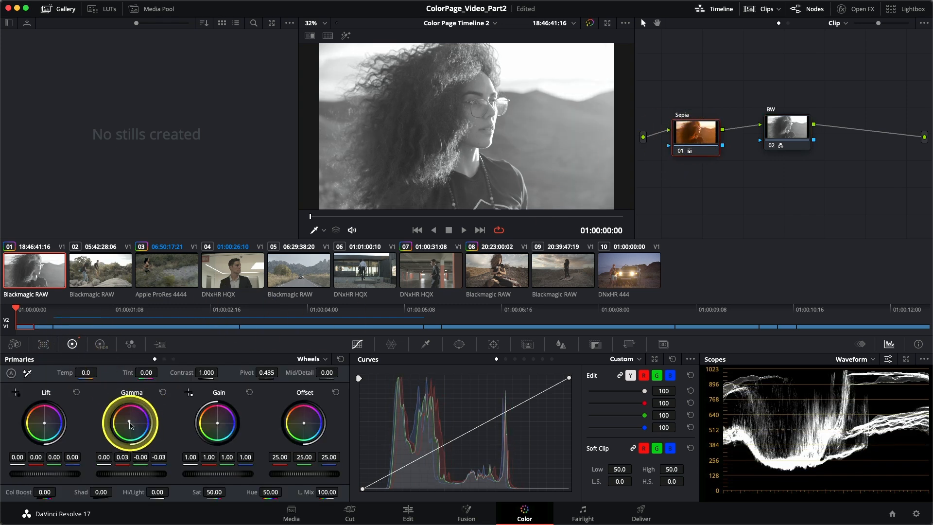
pyautogui.moveTo(131, 424); pyautogui.dragTo(161, 406)
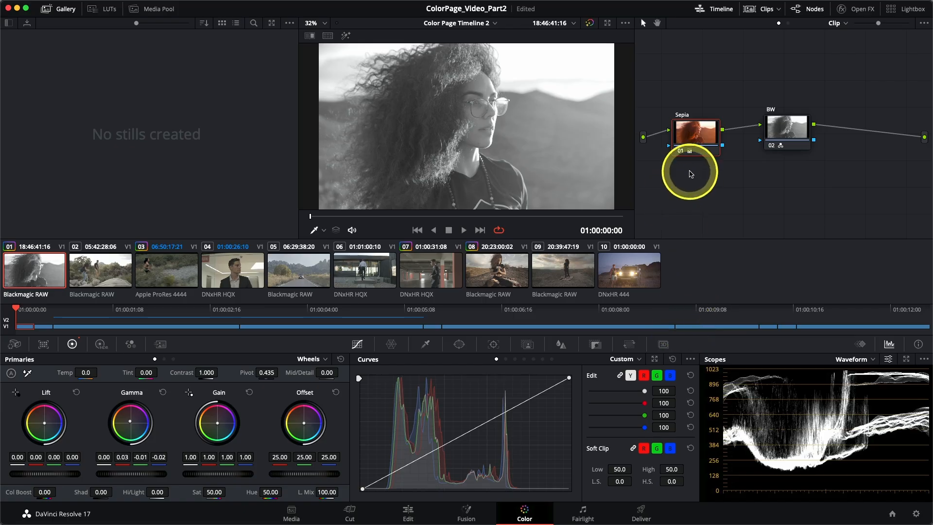
# Reset all grades and nodes of clip 01 and reposition the single remaining node near the source input
pyautogui.rightClick(690, 180)
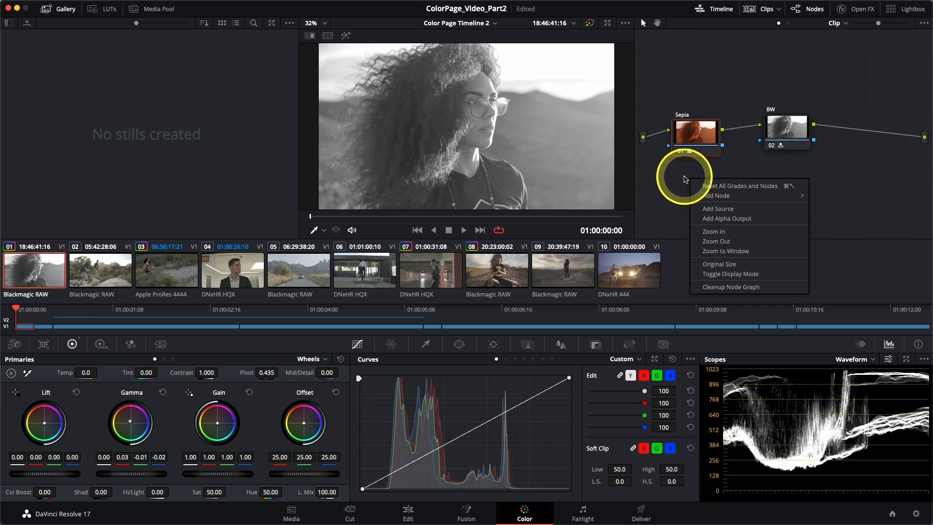
pyautogui.click(721, 190)
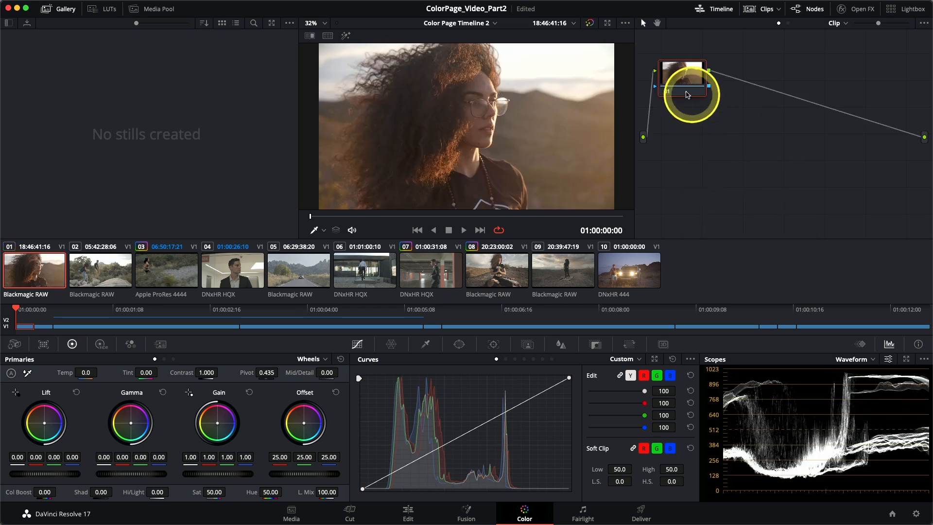
pyautogui.moveTo(687, 92); pyautogui.dragTo(706, 136)
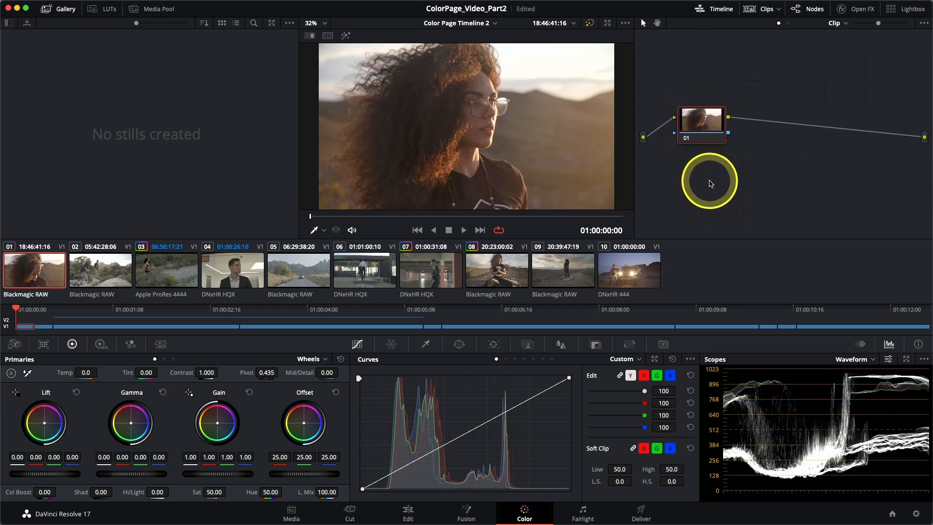
pyautogui.press('super+s')
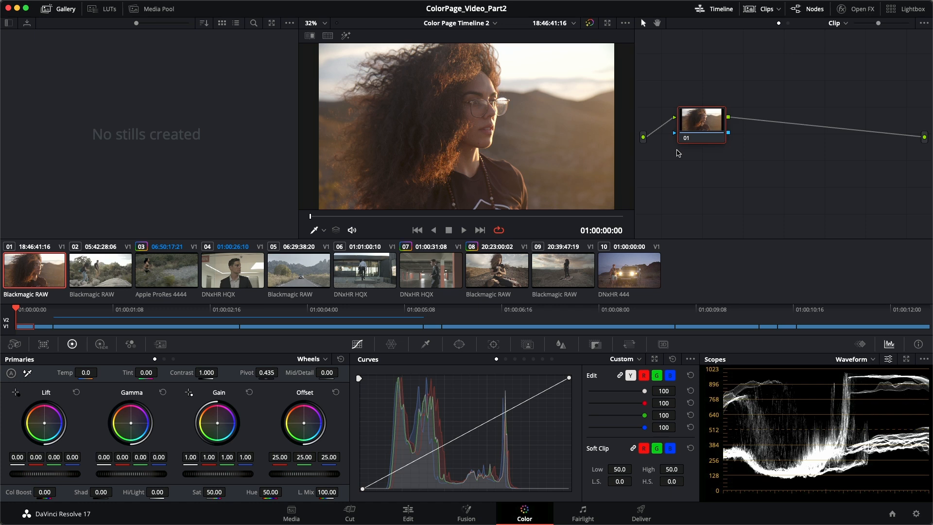
# Label the node Lift and lower the overall Lift of clip 01 to -0.20
pyautogui.moveTo(682, 116); pyautogui.dragTo(700, 128)
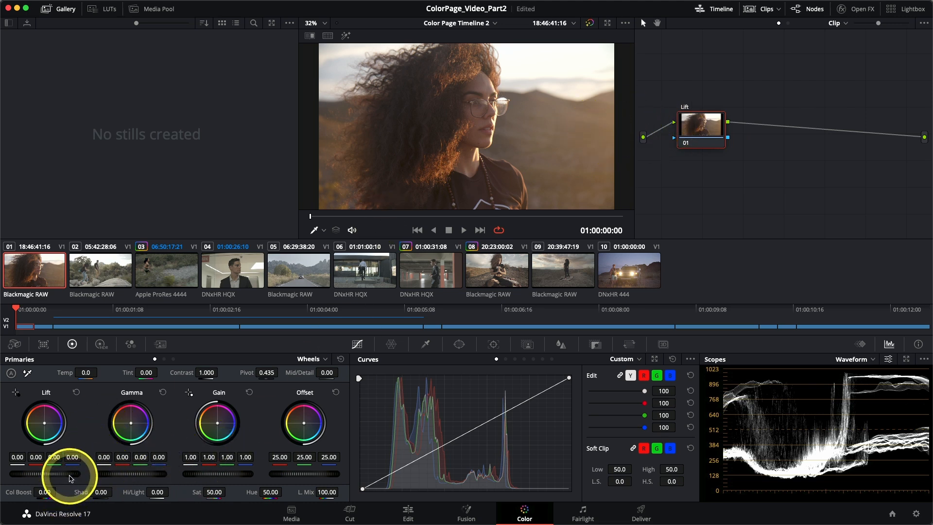
pyautogui.moveTo(69, 474); pyautogui.dragTo(17, 468)
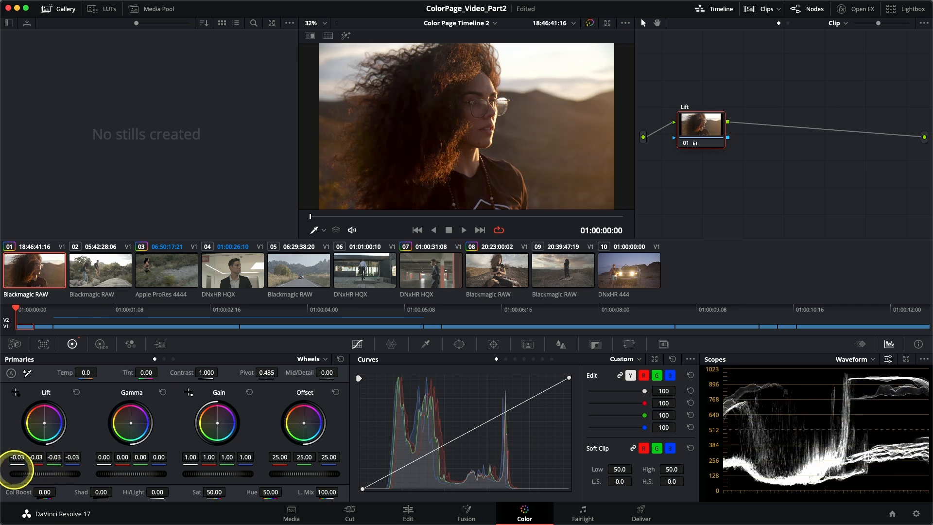
pyautogui.moveTo(460, 260); pyautogui.dragTo(322, 259)
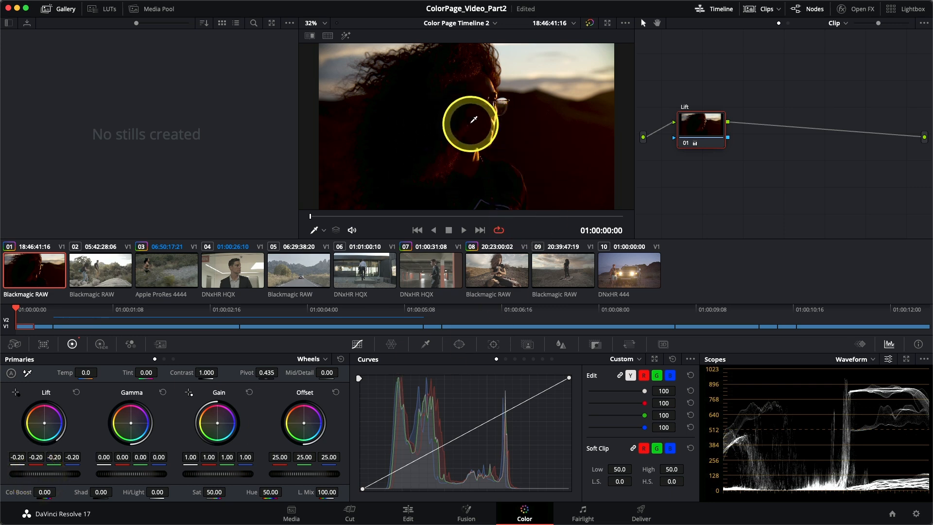
pyautogui.click(556, 63)
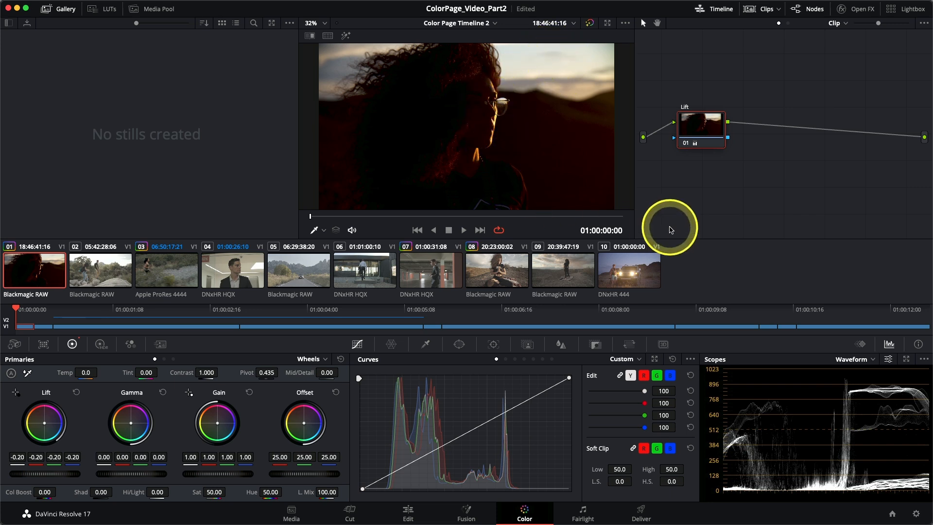
# Compare clip 01's image and waveform with the Lift node disabled and re-enabled, and with the grade bypassed
pyautogui.hotkey('ctrl', 'd')
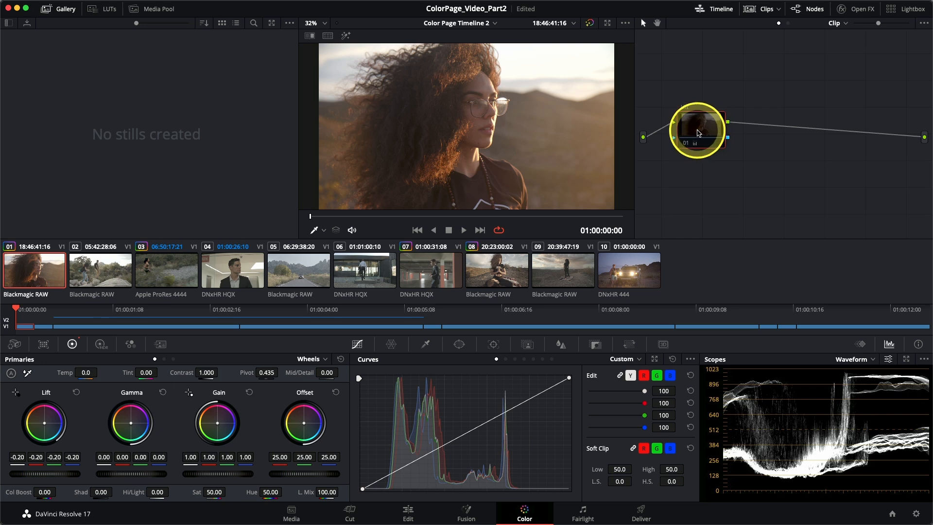
pyautogui.hotkey('ctrl', 'd')
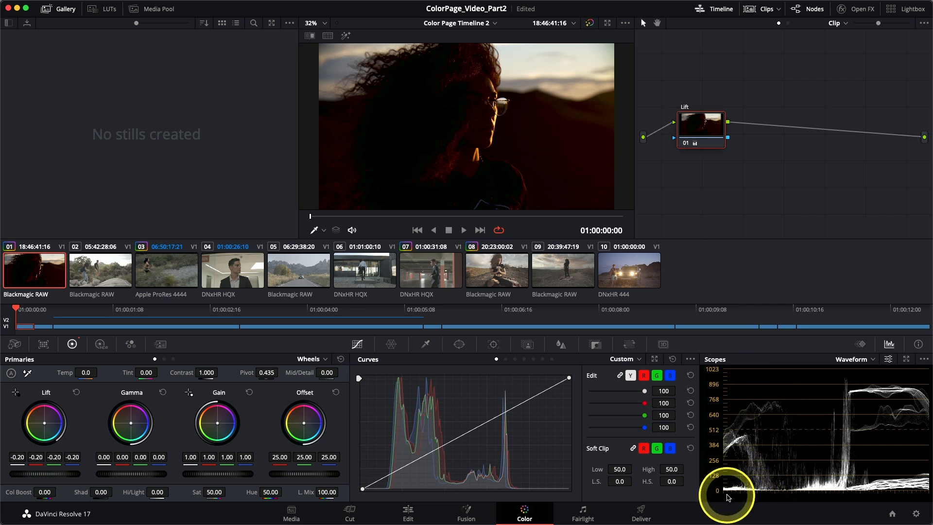
pyautogui.hotkey('shift', 'd')
pyautogui.hotkey('shift', 'd')
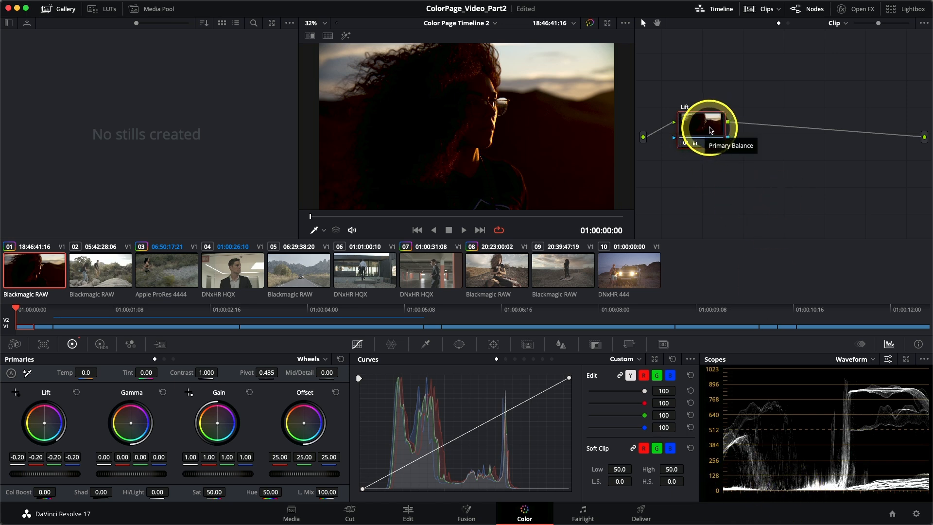
# Add a serial node labelled Curves after Lift and try to recover the shadows with a midtone point on its custom curve
pyautogui.hotkey('alt', 's')
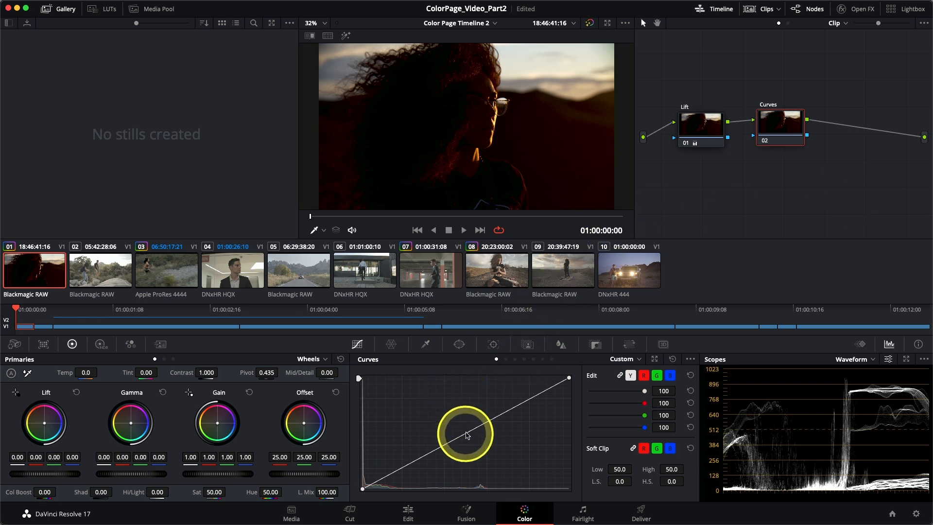
pyautogui.moveTo(462, 437); pyautogui.dragTo(416, 403)
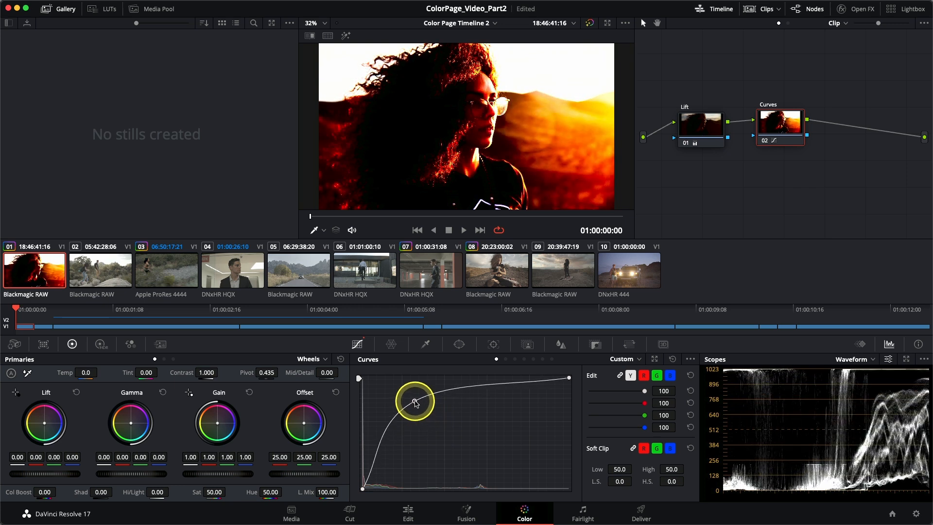
pyautogui.moveTo(416, 403); pyautogui.dragTo(413, 401)
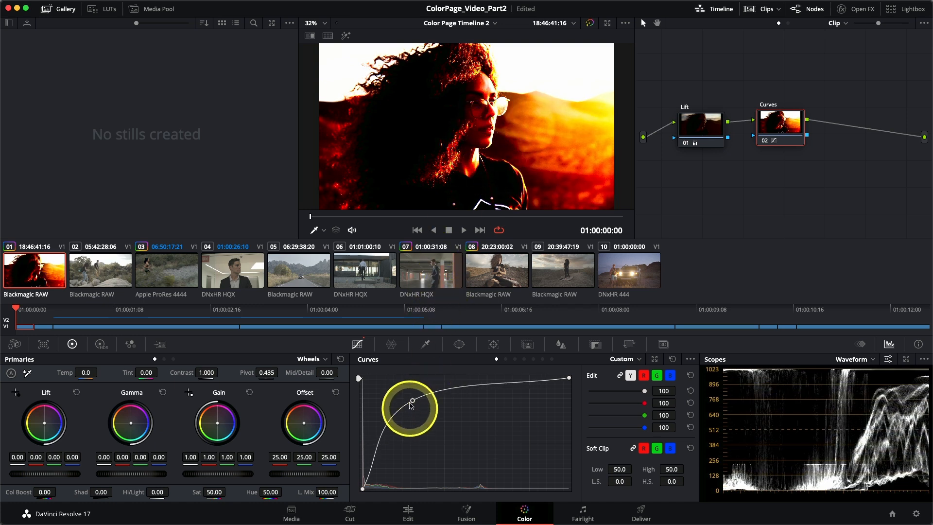
pyautogui.moveTo(412, 403); pyautogui.dragTo(447, 437)
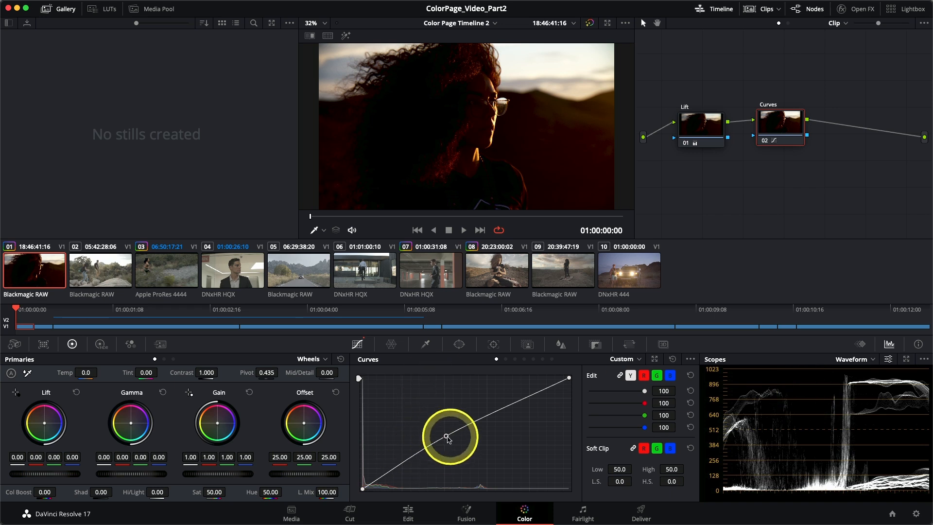
pyautogui.moveTo(446, 438)
pyautogui.mouseDown()
pyautogui.moveTo(427, 430)
pyautogui.moveTo(436, 447)
pyautogui.mouseUp()
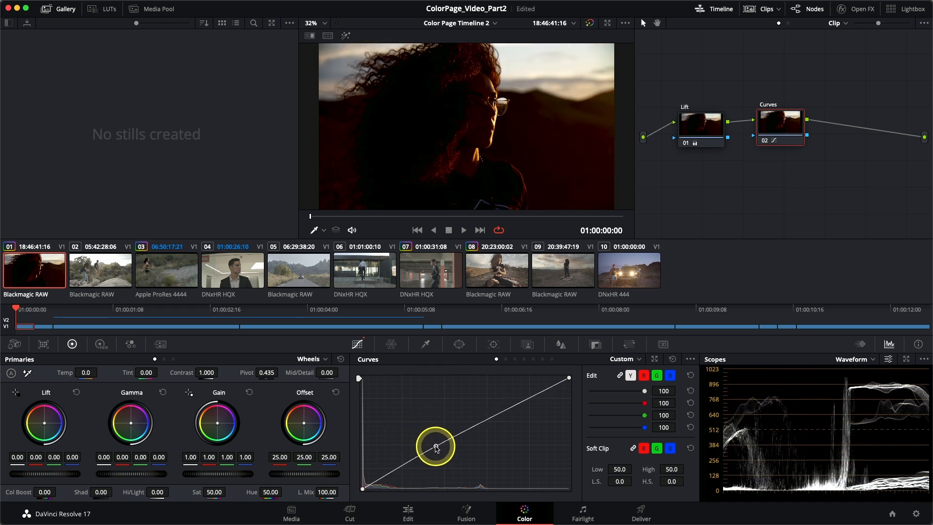
pyautogui.moveTo(435, 447); pyautogui.dragTo(362, 491)
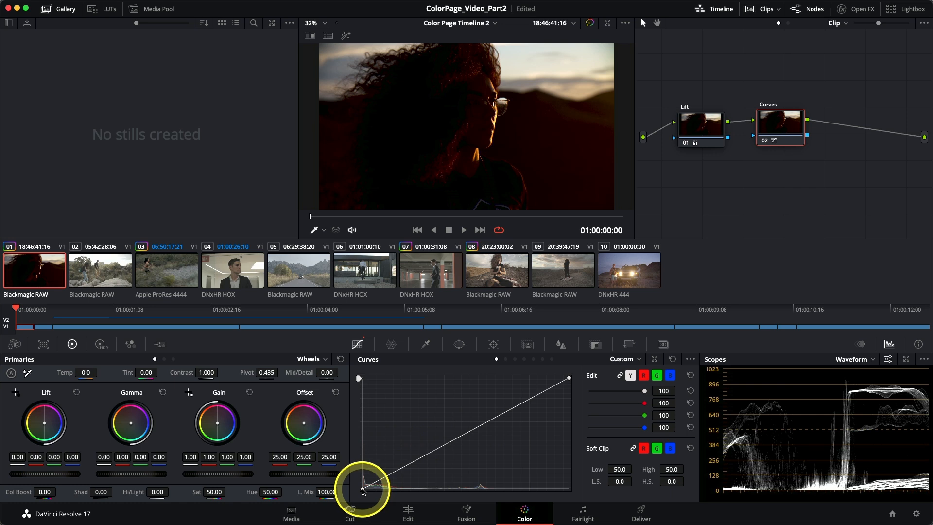
# Raise the black point of the Curves node's custom curve to just under a third of the graph height and compare with the grade bypassed
pyautogui.moveTo(362, 490); pyautogui.dragTo(361, 459)
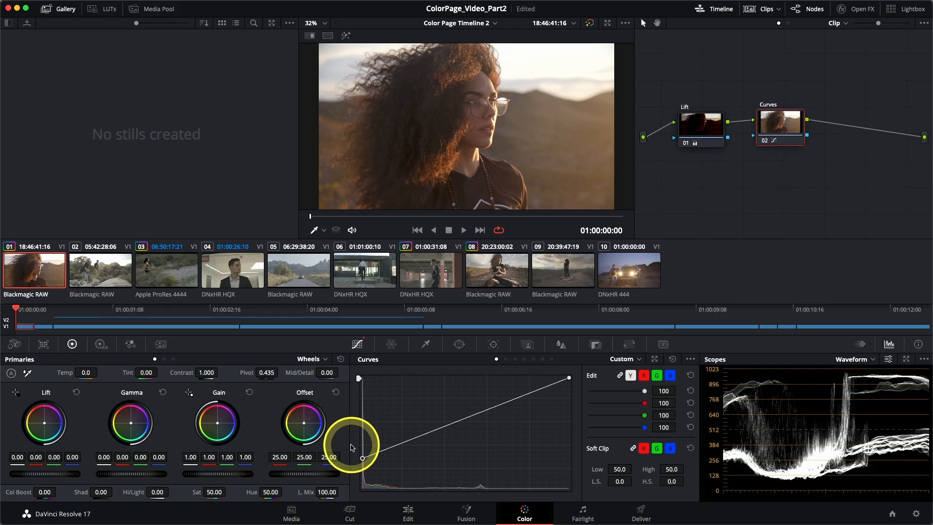
pyautogui.moveTo(363, 460); pyautogui.dragTo(364, 456)
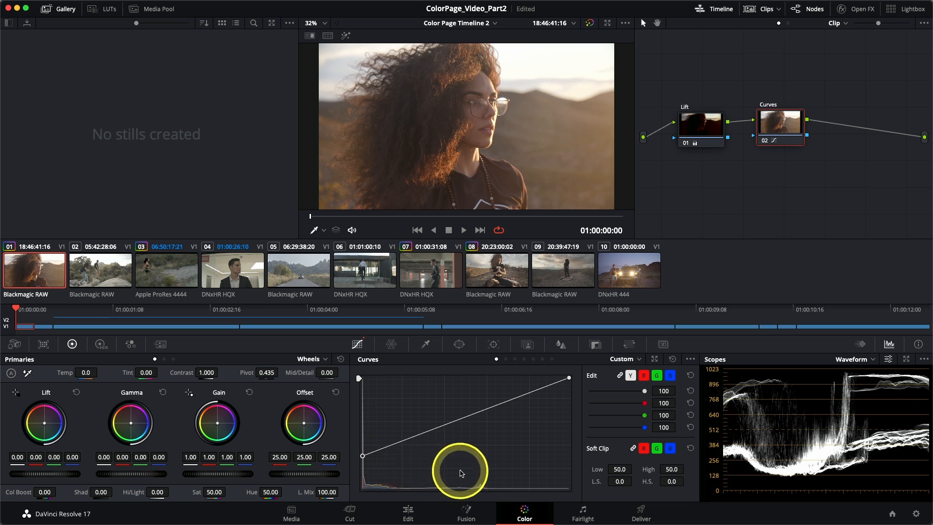
pyautogui.hotkey('shift', 'd')
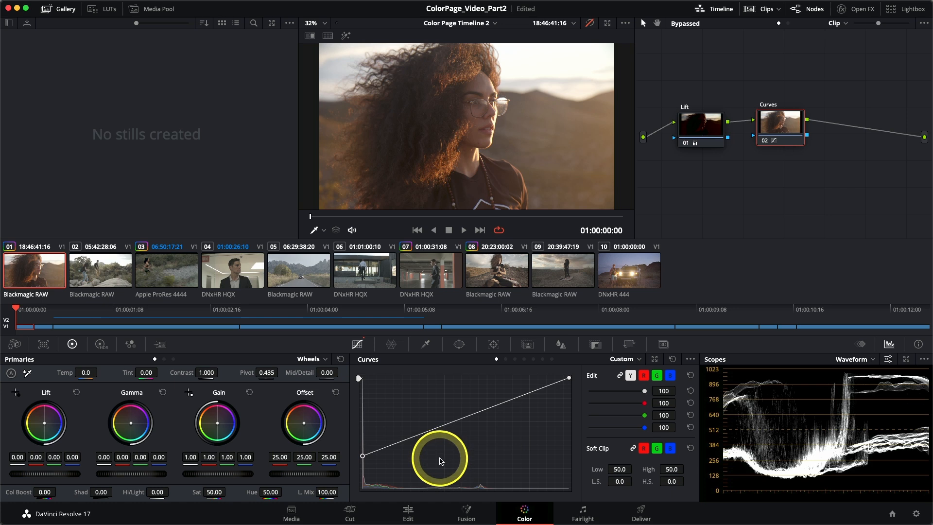
pyautogui.hotkey('shift', 'd')
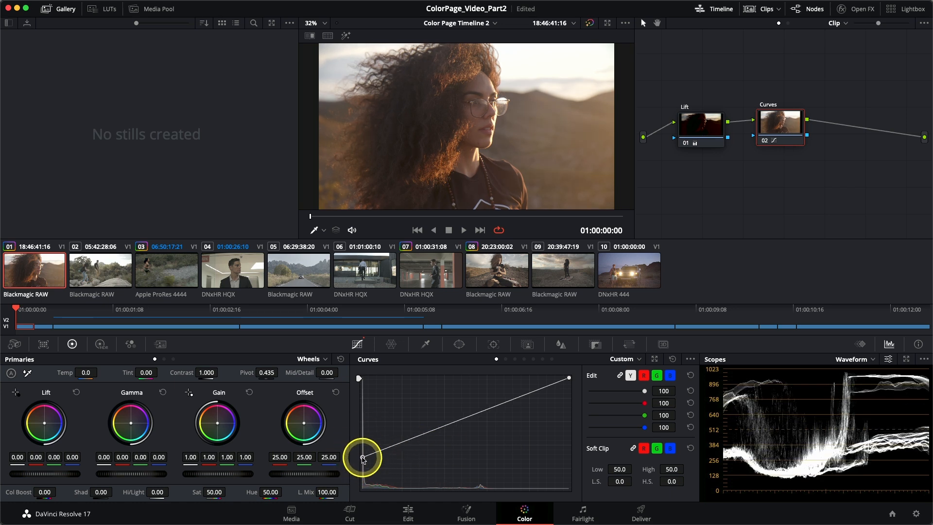
pyautogui.hotkey('shift', 'd')
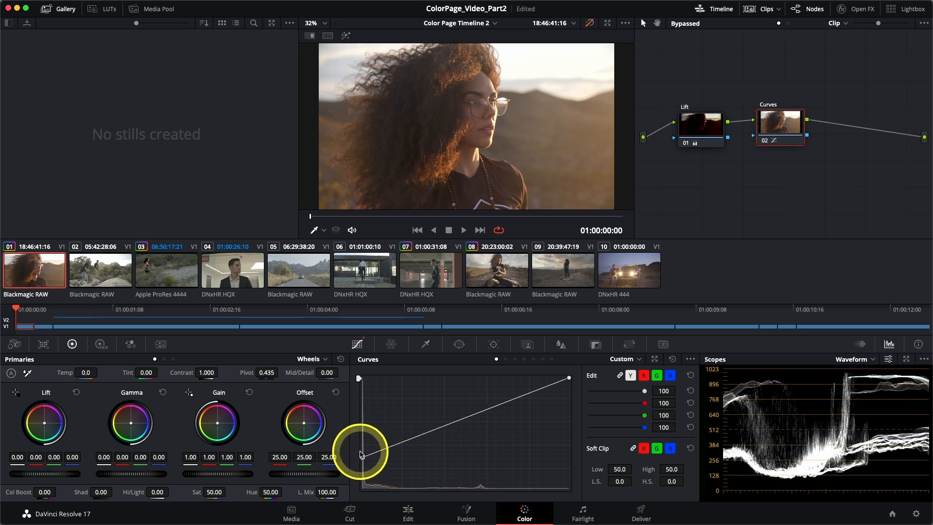
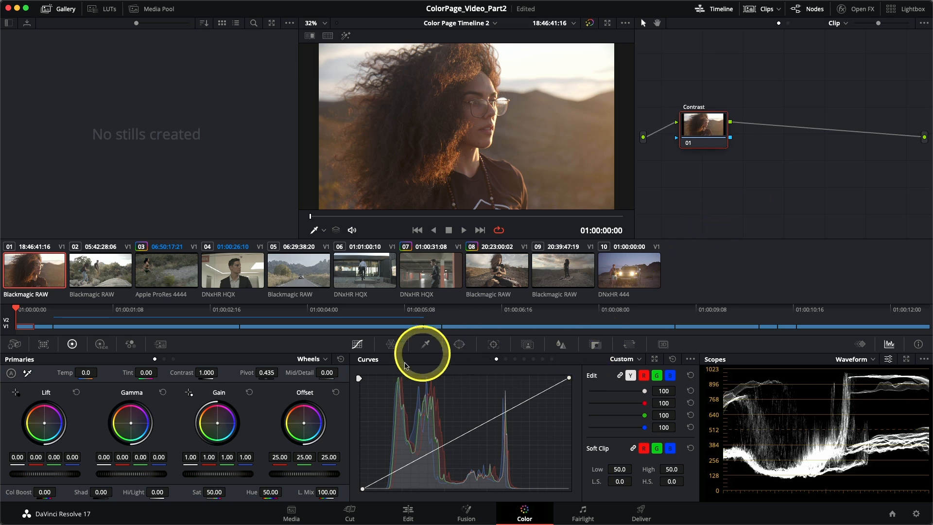
# Set the Contrast node's contrast to 1.296 and its pivot to 0.297, and save the project
pyautogui.moveTo(208, 377)
pyautogui.mouseDown()
pyautogui.moveTo(282, 377)
pyautogui.moveTo(209, 375)
pyautogui.mouseUp()
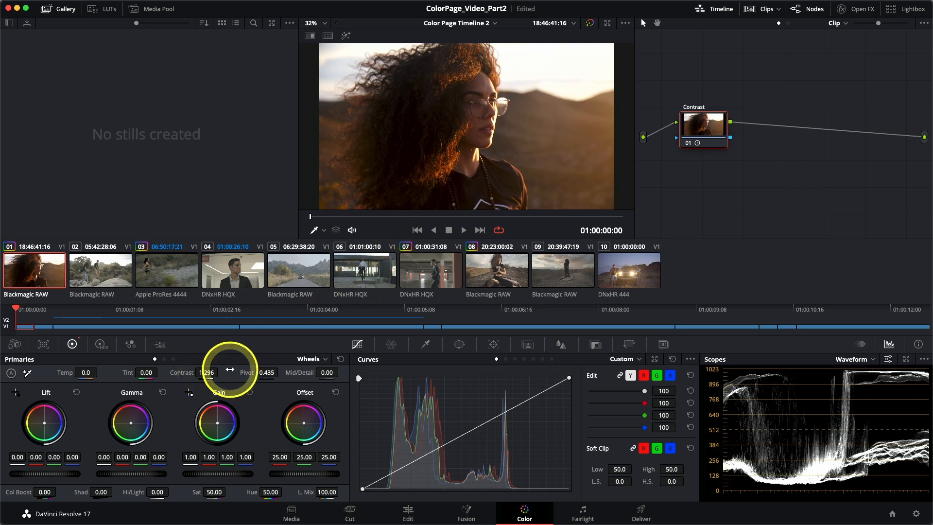
pyautogui.moveTo(267, 377); pyautogui.dragTo(238, 375)
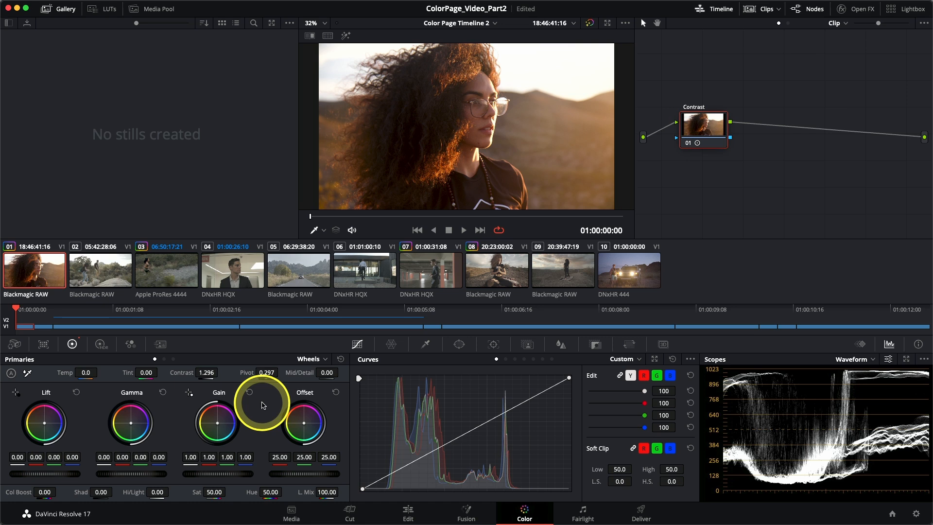
pyautogui.press('super+s')
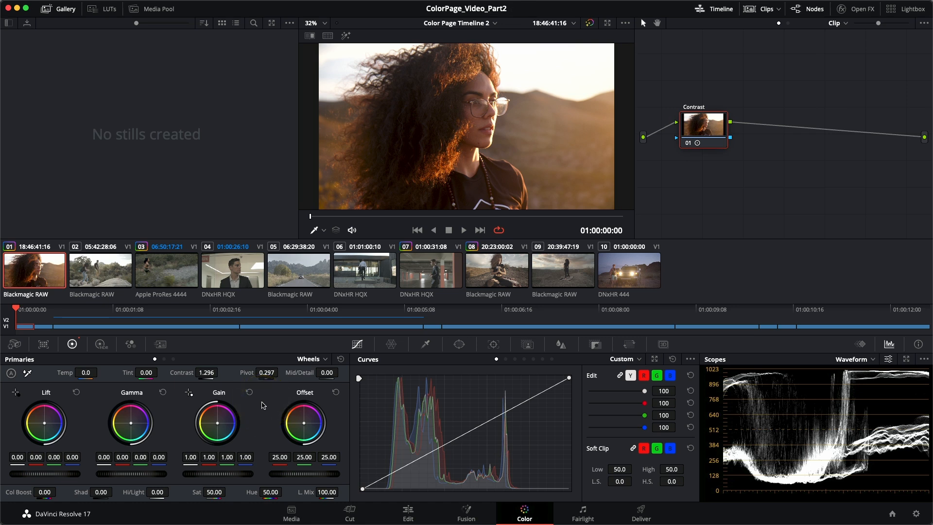
# Compare clip 01 with the Contrast node disabled and re-enabled
pyautogui.press('super+d')
pyautogui.press('super+d')
pyautogui.press('super+d')
pyautogui.press('super+d')
# Add a serial node labelled Look and cool its Offset balance to red 19.35, green 24.03 and blue 29.81
pyautogui.hotkey('alt', 's')
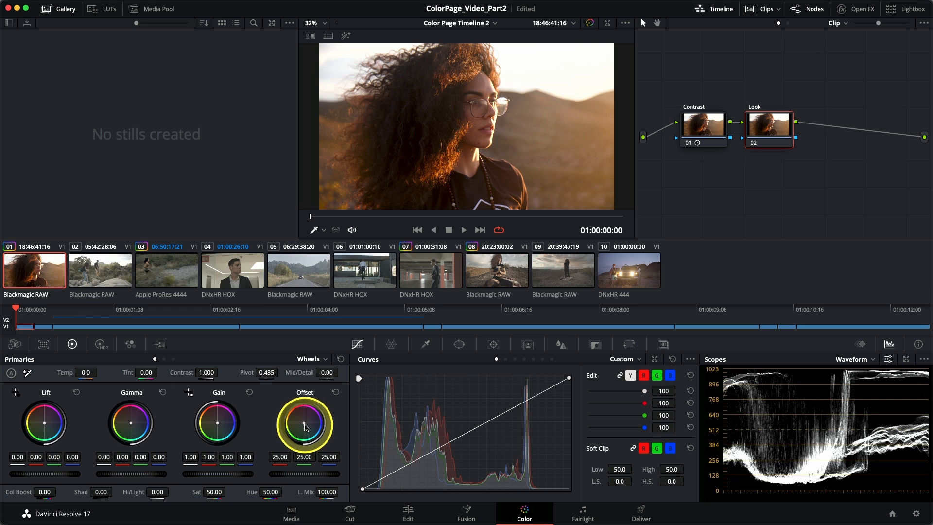
pyautogui.moveTo(305, 427); pyautogui.dragTo(314, 434)
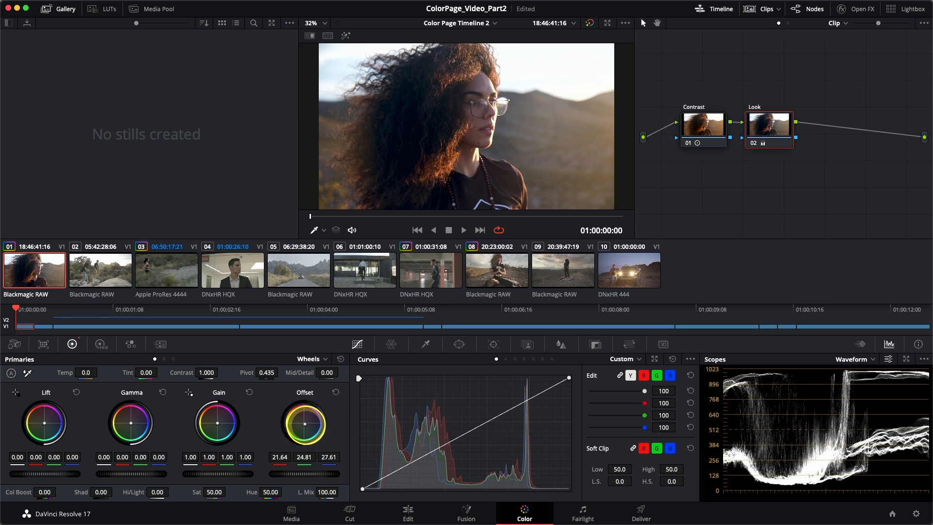
pyautogui.moveTo(306, 424); pyautogui.dragTo(316, 430)
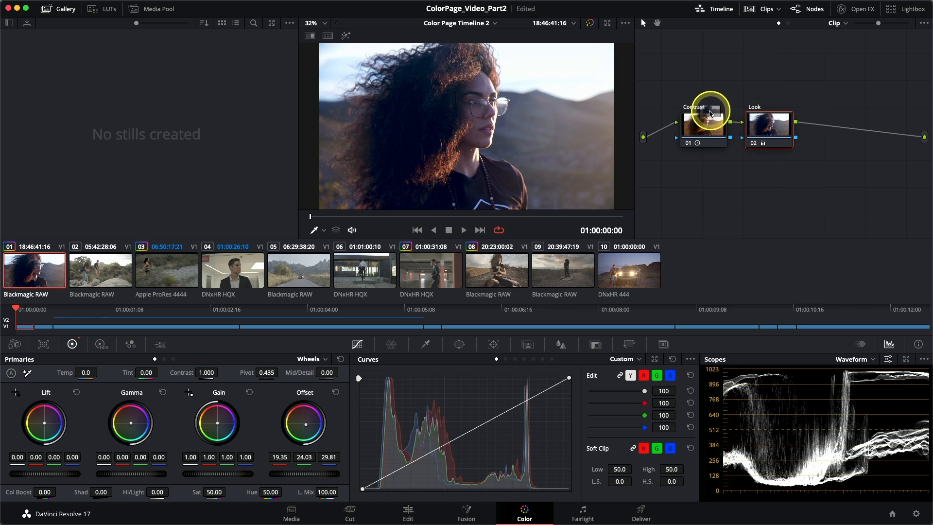
# Swap the two nodes so Look comes before Contrast, and grab a still of clip 01 with this order
pyautogui.click(702, 123)
pyautogui.press('super+shift+bracketright')
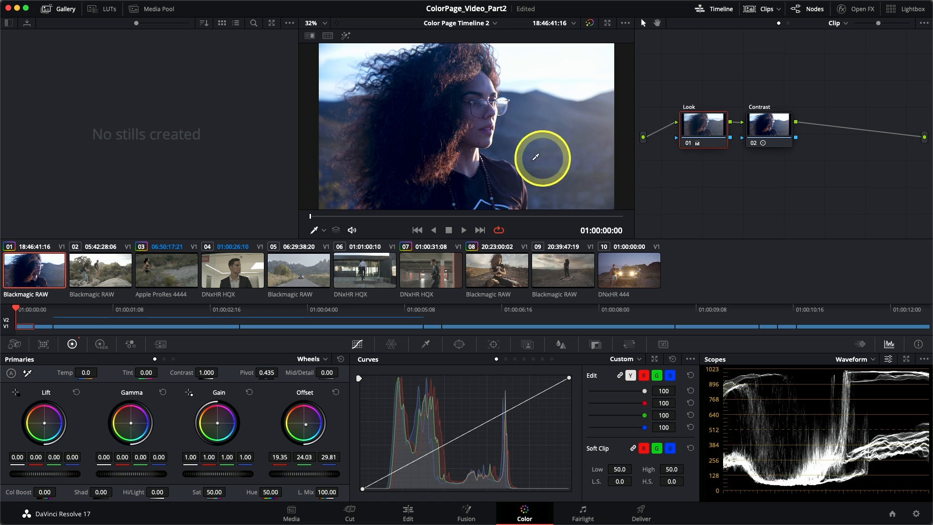
pyautogui.rightClick(459, 117)
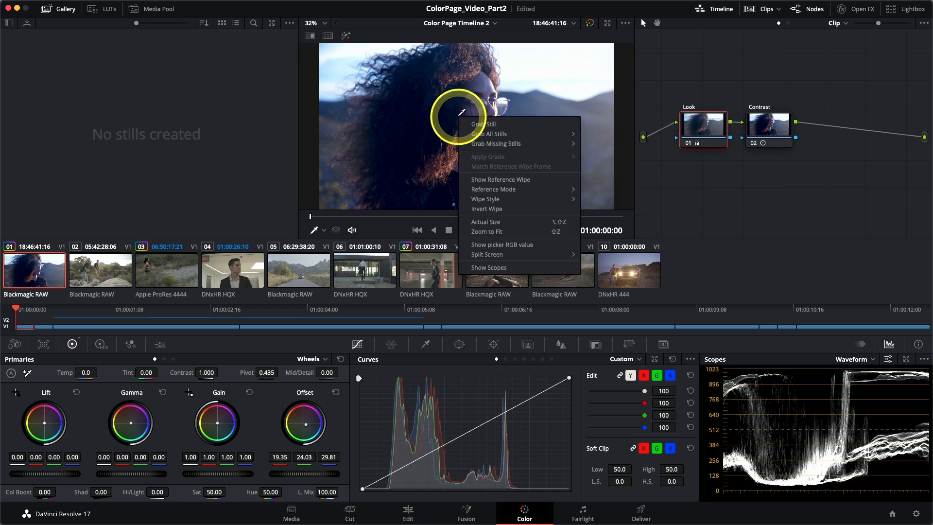
pyautogui.click(492, 129)
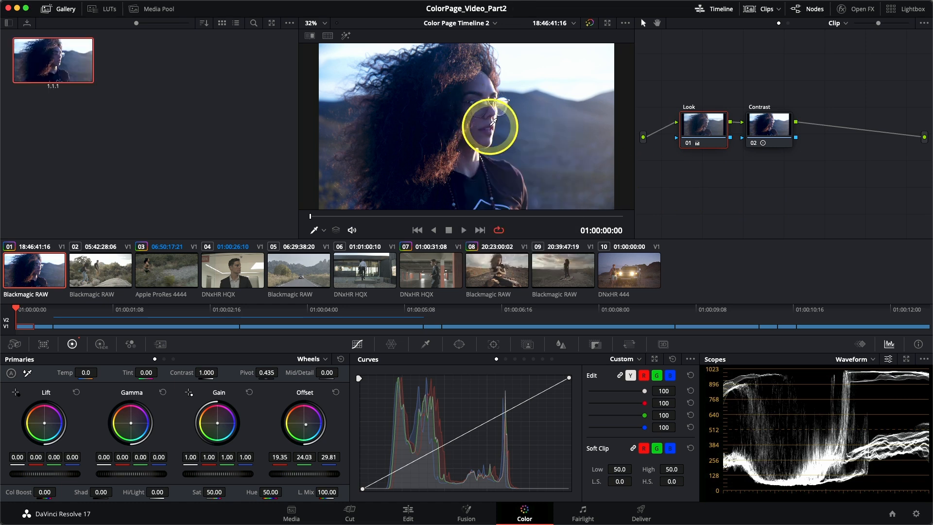
# Restore the Contrast-before-Look node order and compare the image with the grabbed still using a reference wipe
pyautogui.hotkey('shift', "'")
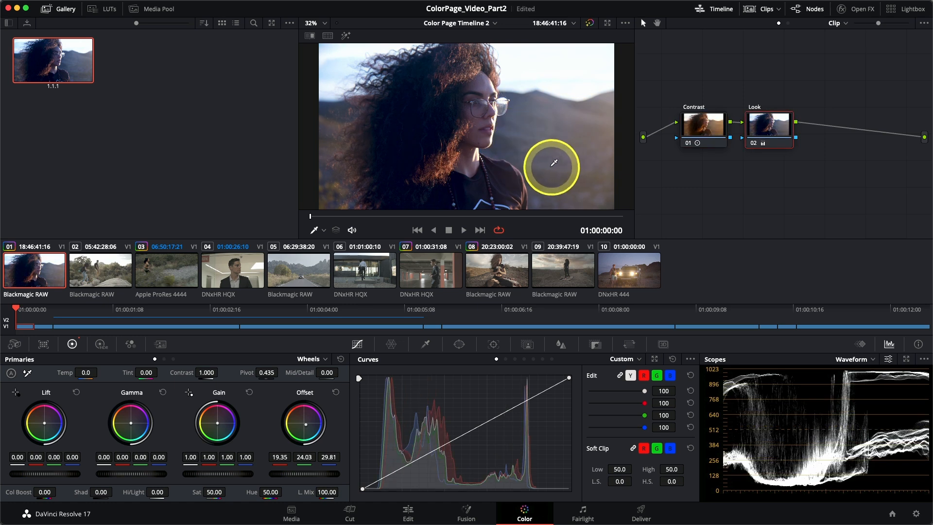
pyautogui.doubleClick(57, 62)
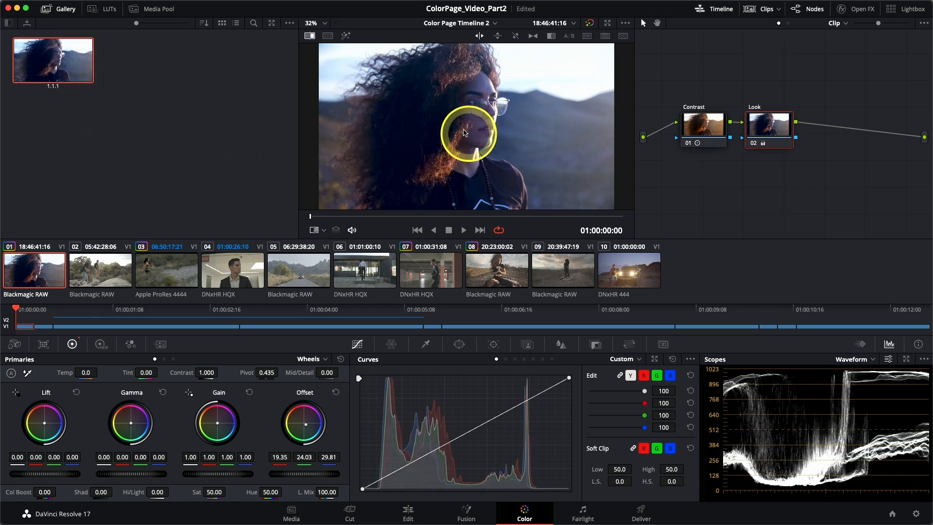
pyautogui.moveTo(468, 128); pyautogui.dragTo(322, 117)
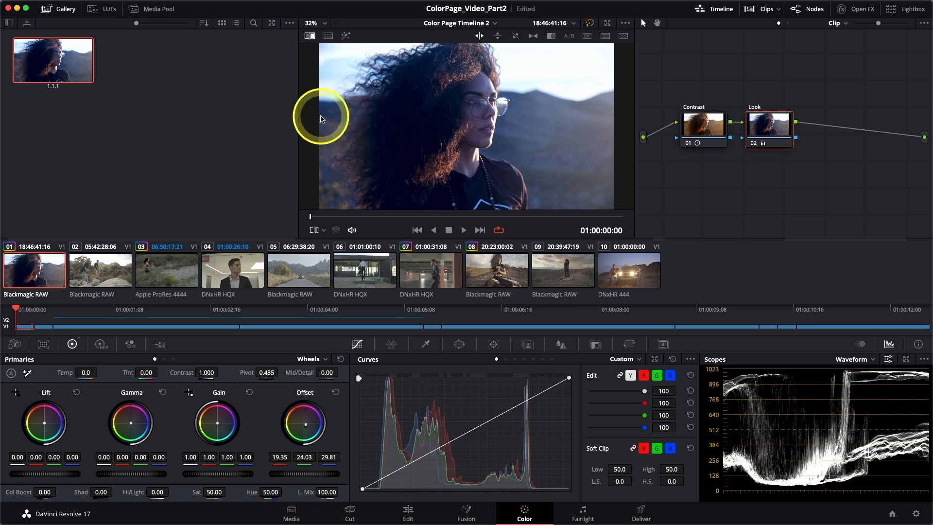
pyautogui.click(310, 37)
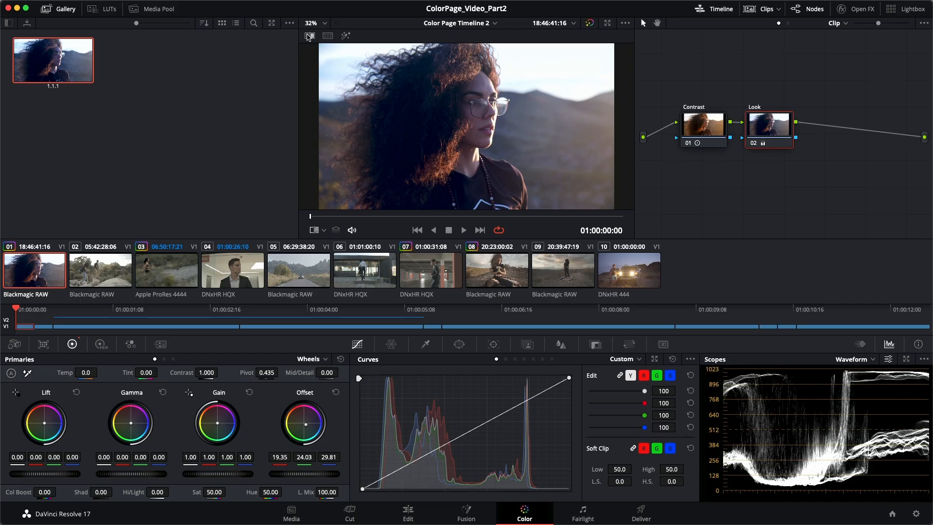
# On clip 02, set the Camera Raw ISO to 100
pyautogui.press('Down')
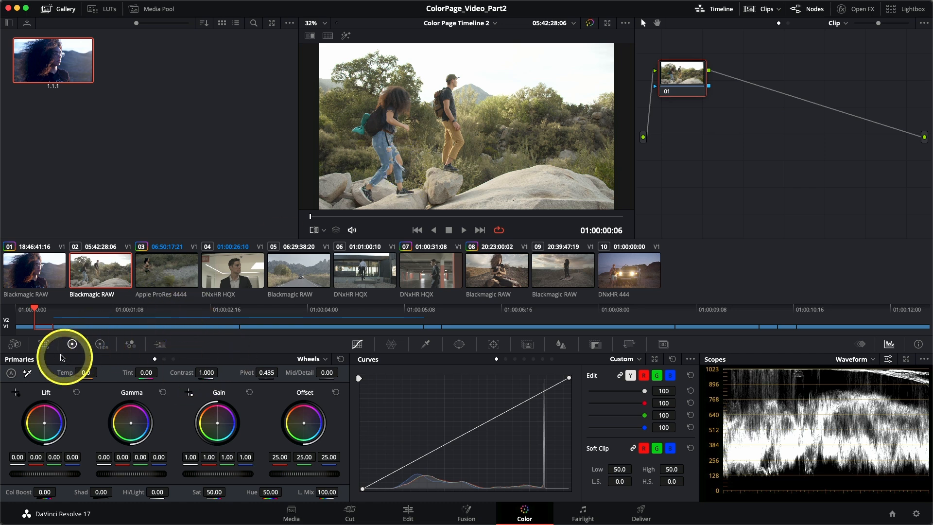
pyautogui.click(15, 345)
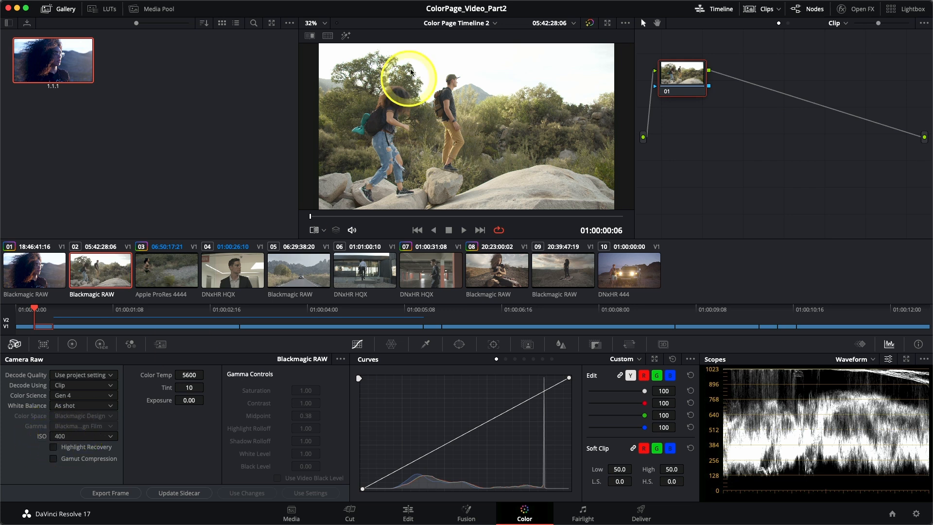
pyautogui.click(80, 437)
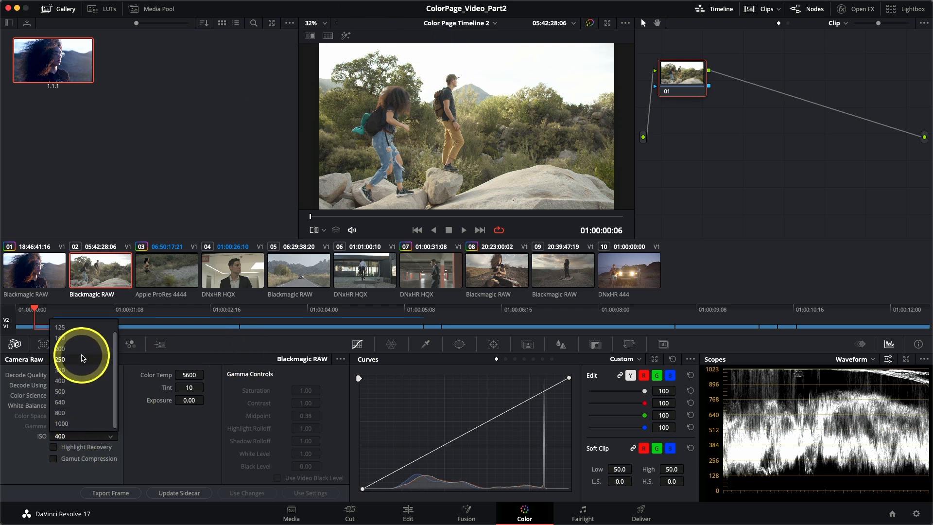
pyautogui.click(67, 327)
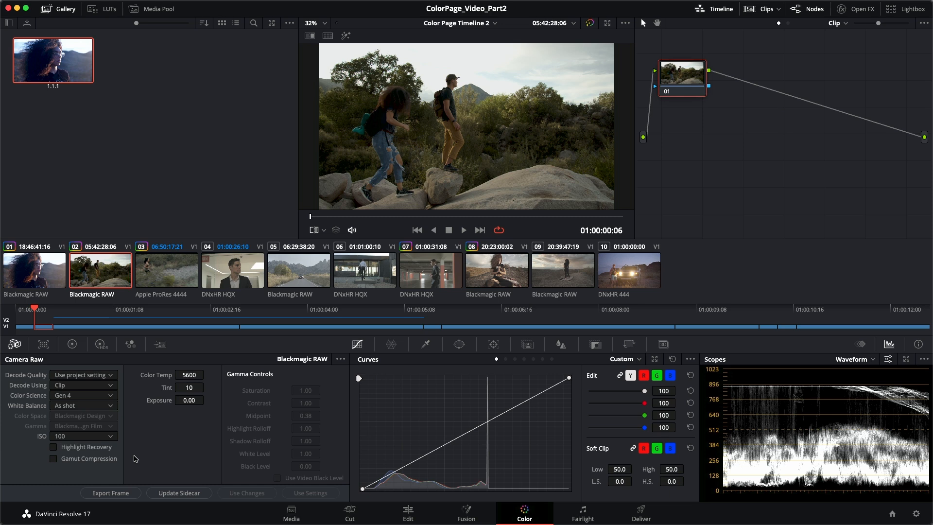
# Enable Highlight Recovery for clip 02's raw footage, comparing the waveform with it off and on
pyautogui.click(54, 447)
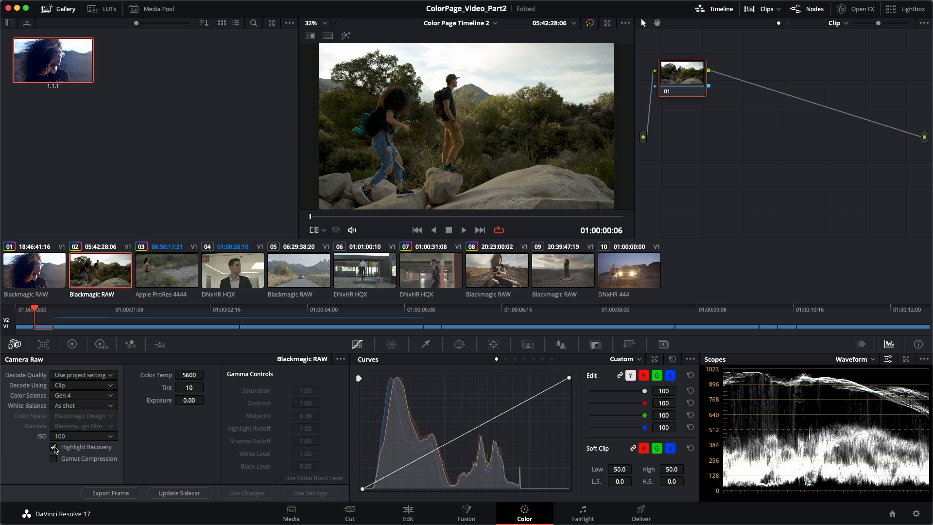
pyautogui.click(54, 447)
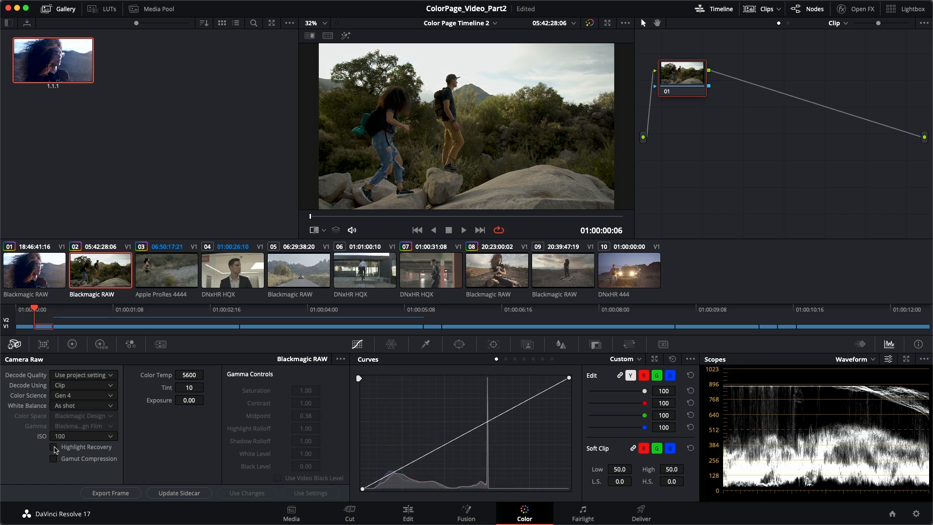
pyautogui.click(54, 447)
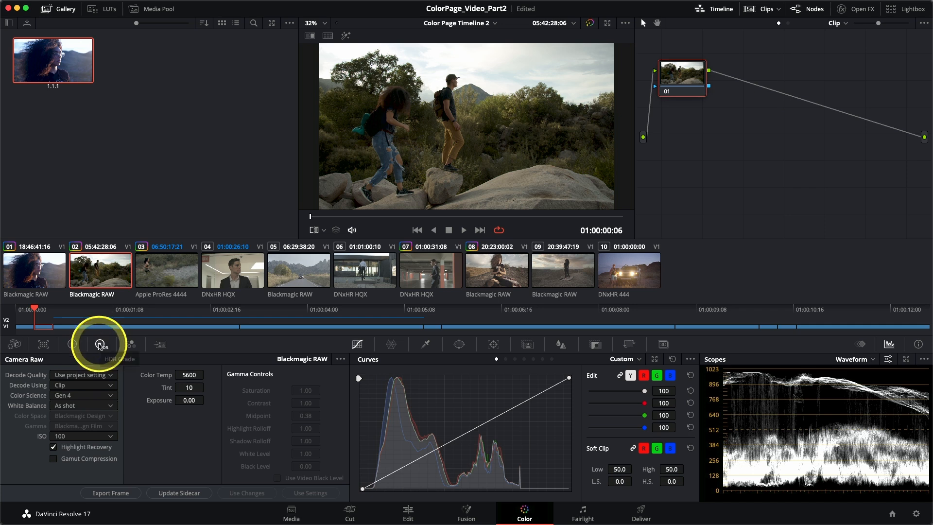
# Open the HDR grading palette and examine the tonal range of each zone from Black to Specular in the zone graph
pyautogui.click(100, 345)
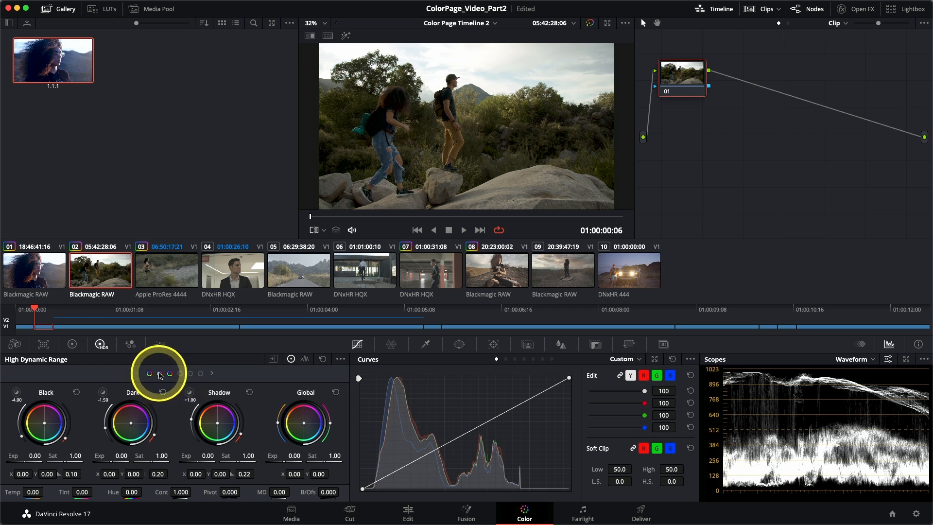
pyautogui.click(212, 374)
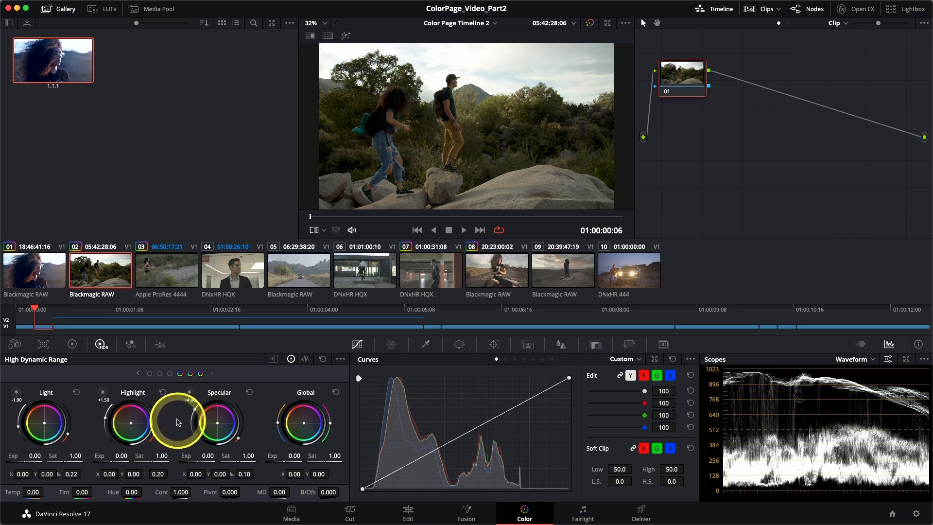
pyautogui.click(305, 360)
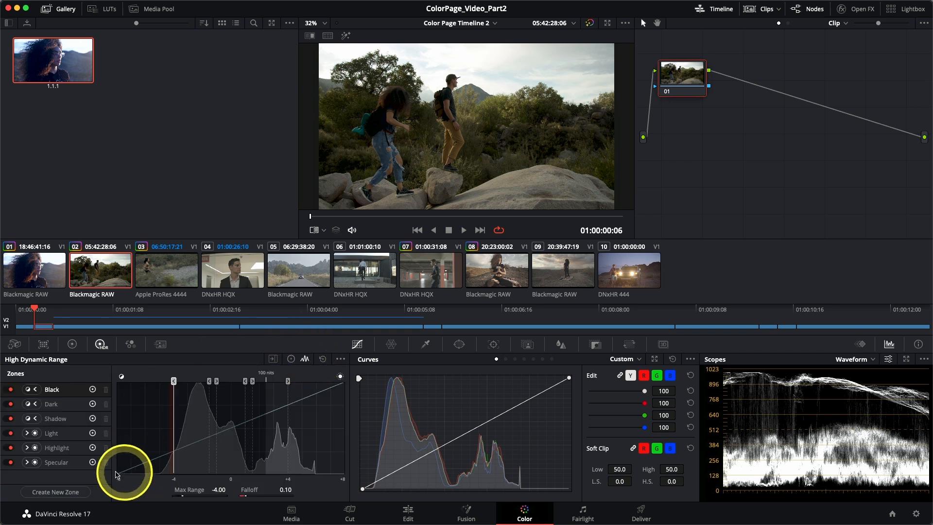
pyautogui.click(58, 405)
pyautogui.click(54, 420)
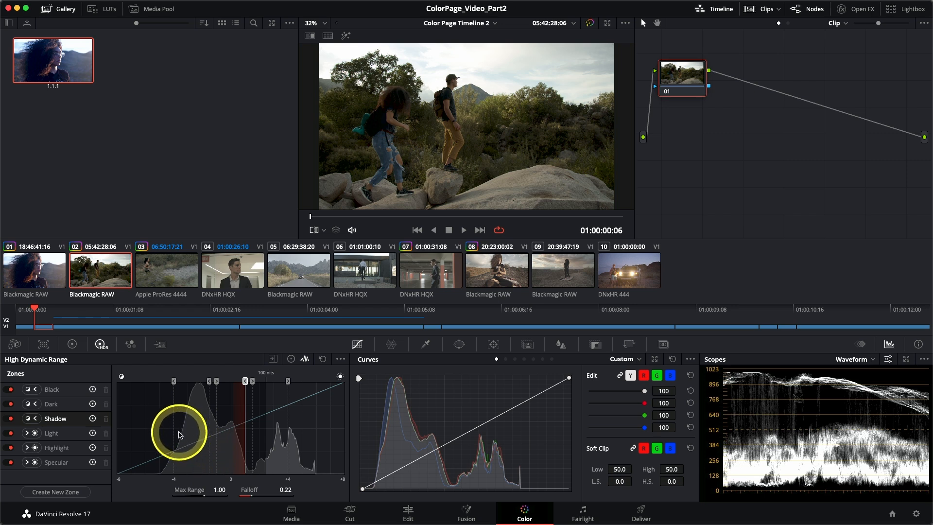
pyautogui.click(54, 405)
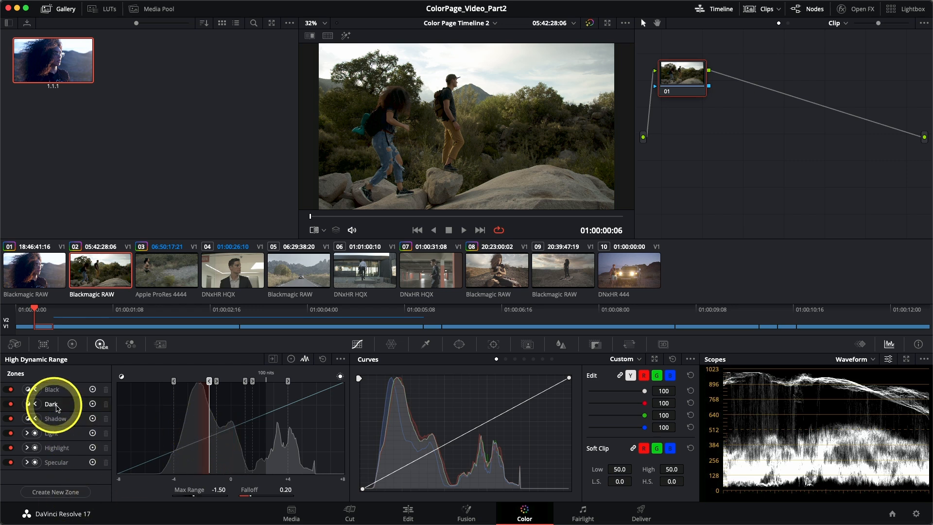
pyautogui.click(61, 394)
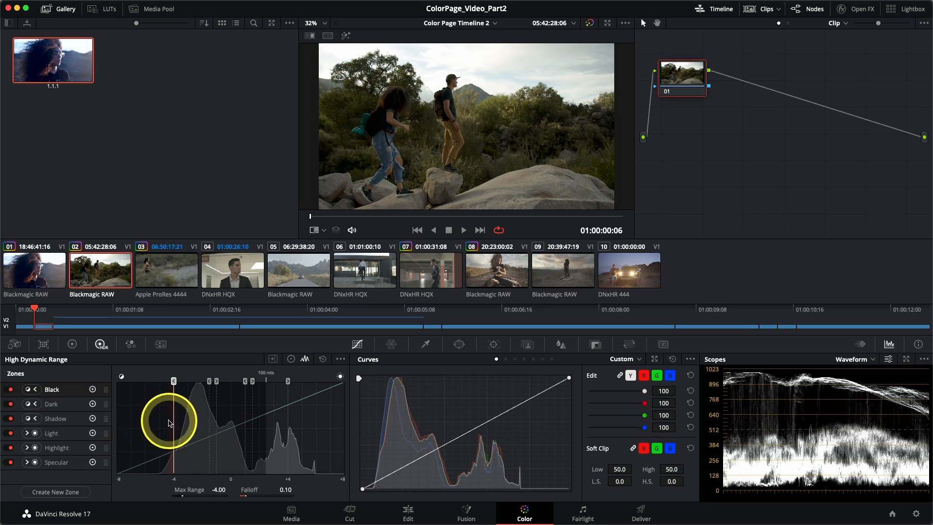
pyautogui.click(62, 437)
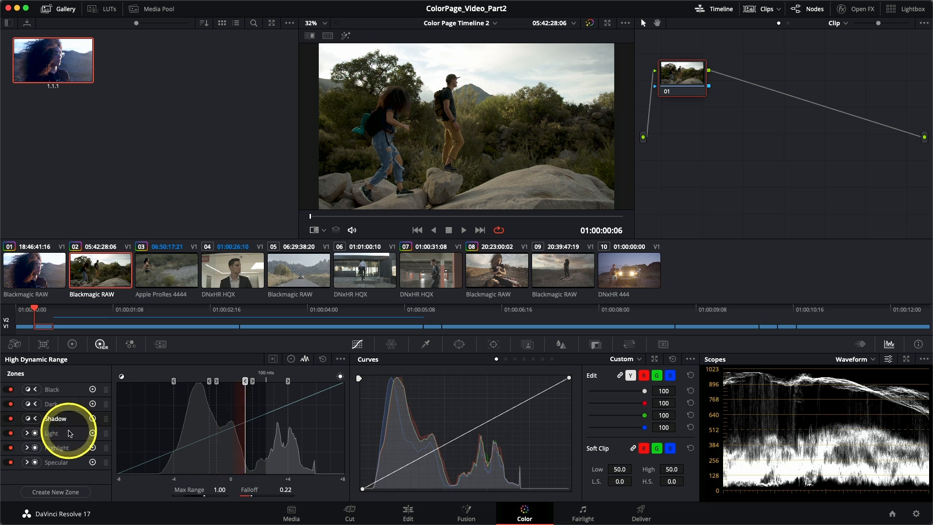
pyautogui.click(58, 447)
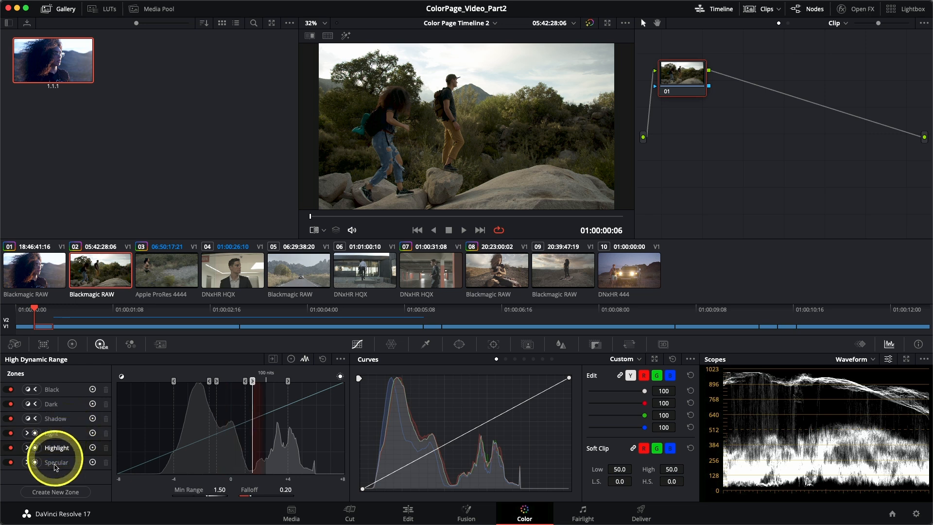
pyautogui.click(53, 464)
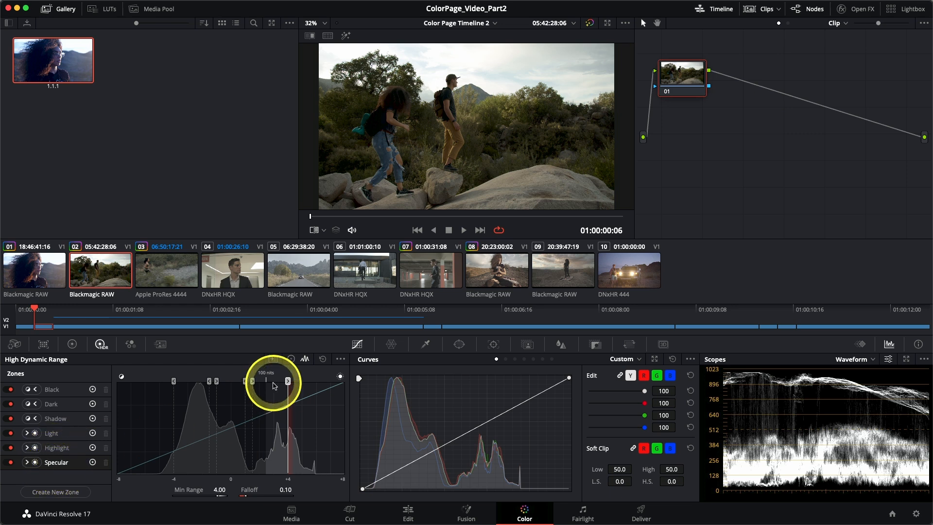
# On the HDR wheels, set exposure to 0.98 for Global, -2.08 for Highlight and 0.79 for Specular
pyautogui.click(291, 360)
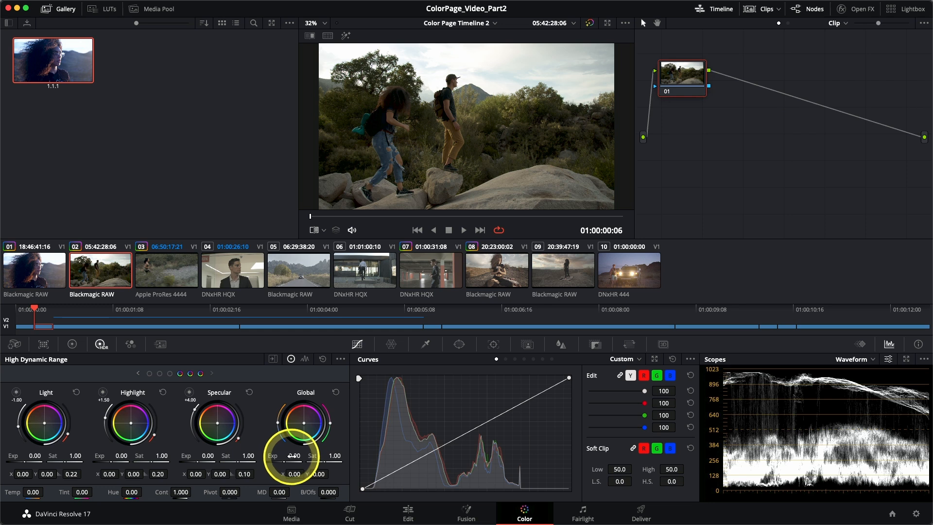
pyautogui.moveTo(294, 455); pyautogui.dragTo(490, 457)
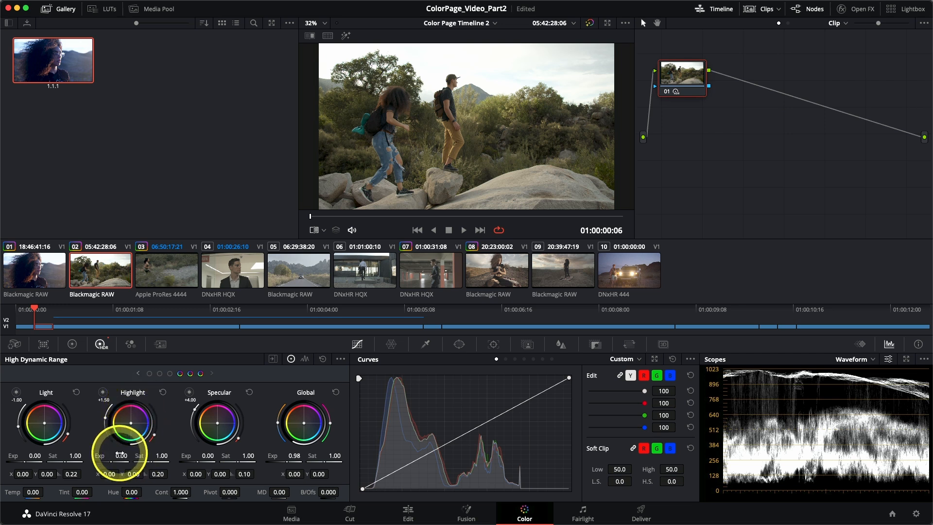
pyautogui.moveTo(123, 457); pyautogui.dragTo(7, 435)
pyautogui.moveTo(462, 263); pyautogui.dragTo(159, 233)
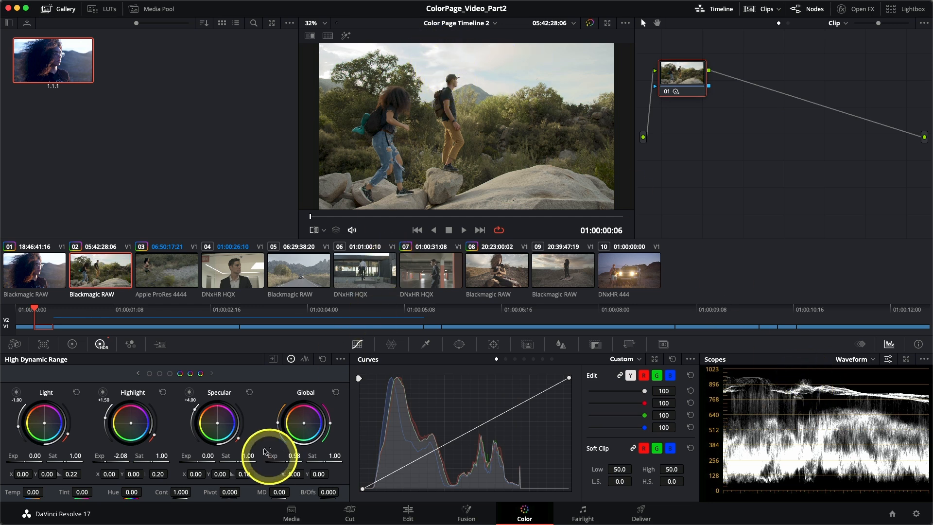
pyautogui.moveTo(208, 455); pyautogui.dragTo(358, 441)
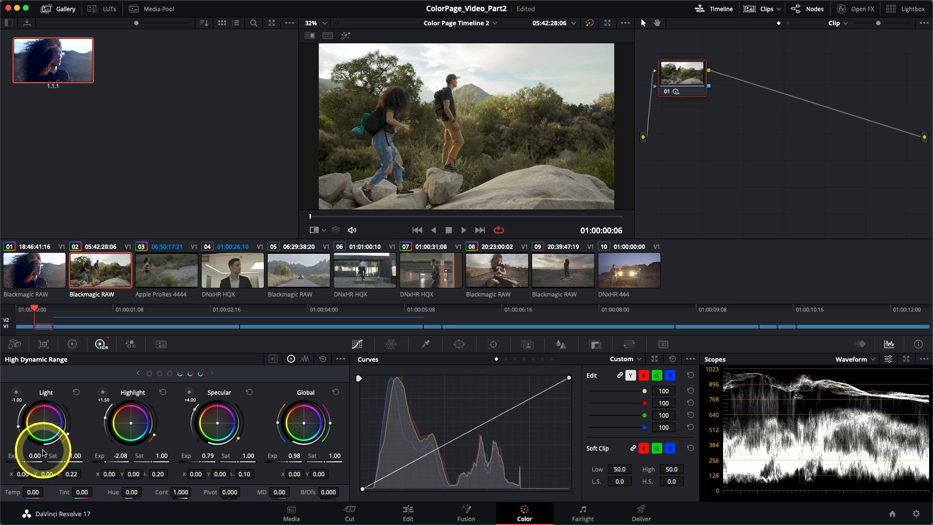
# Lower the Light zone's exposure to -0.48 and shift its color balance slightly toward blue, to X 0.01 and Y -0.01
pyautogui.moveTo(35, 455); pyautogui.dragTo(44, 423)
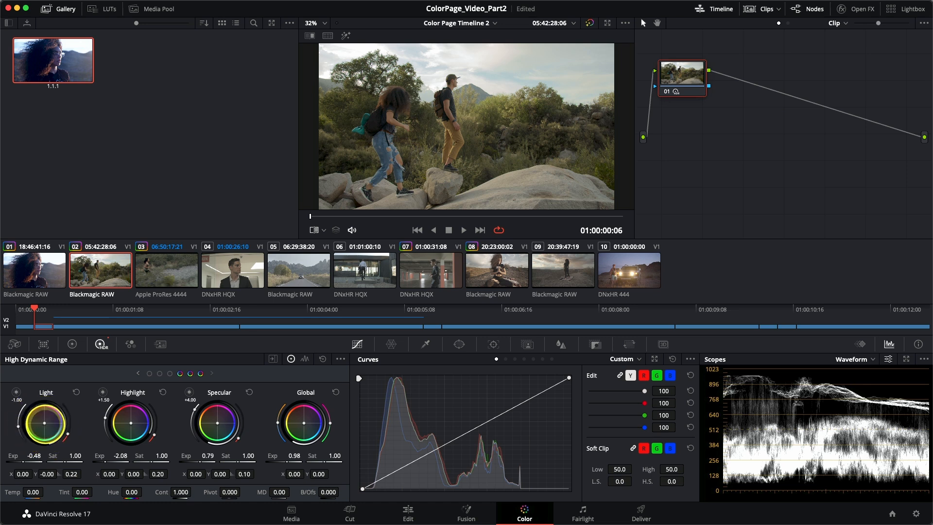
pyautogui.click(45, 423)
pyautogui.moveTo(48, 426); pyautogui.dragTo(92, 447)
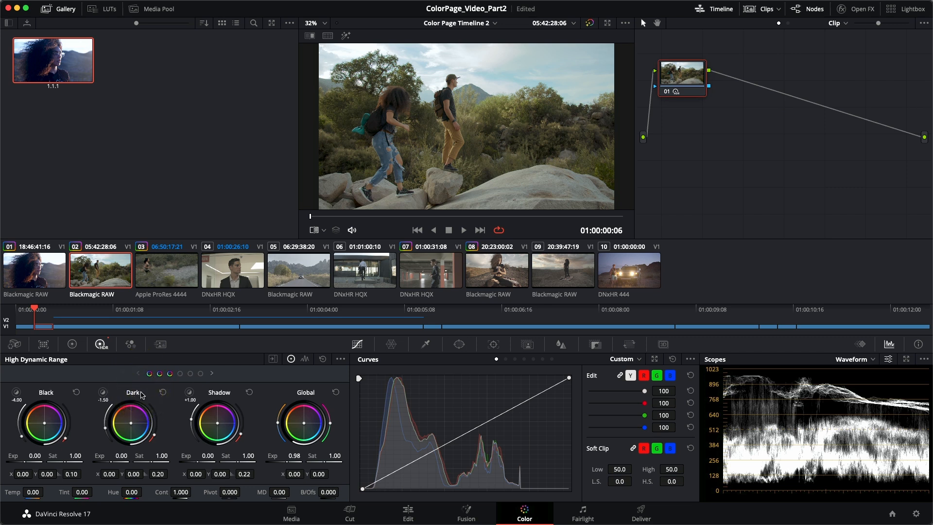
# Raise the Shadow zone's exposure to 0.59 and its saturation to 1.20
pyautogui.click(208, 456)
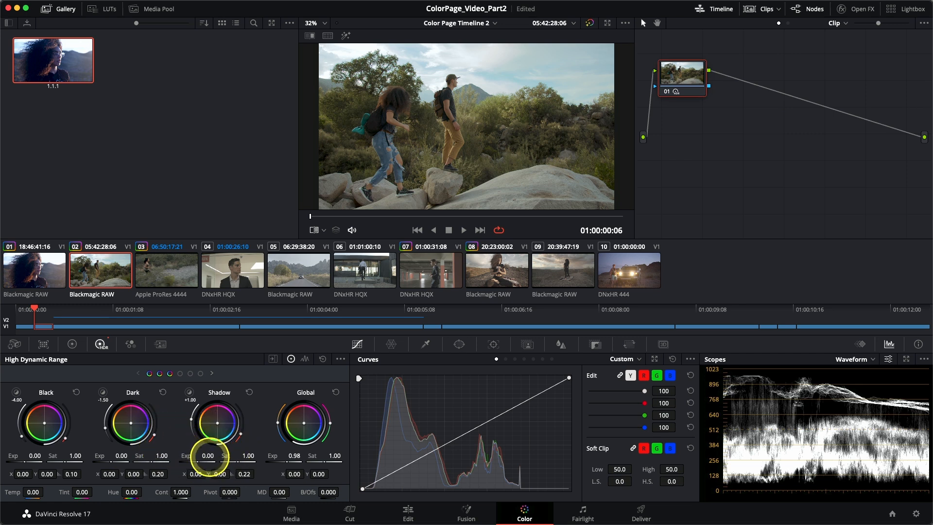
pyautogui.moveTo(208, 455); pyautogui.dragTo(329, 455)
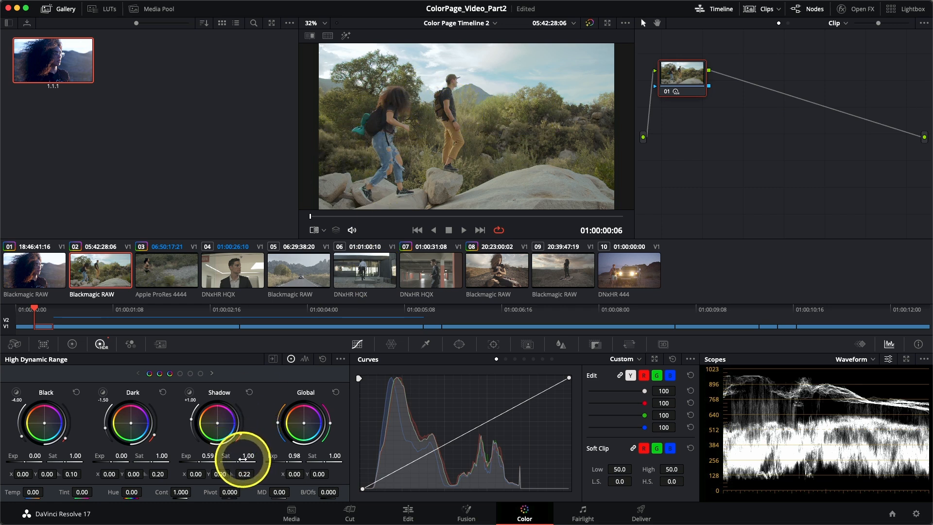
pyautogui.moveTo(248, 455); pyautogui.dragTo(491, 441)
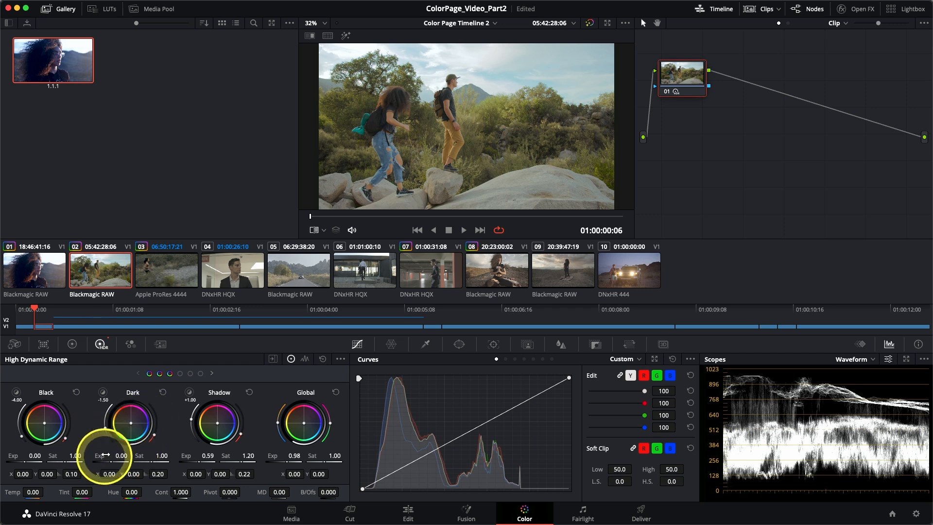
# Lower the Dark zone's exposure to -0.18 and the Black zone's exposure to -1.00
pyautogui.moveTo(121, 456); pyautogui.dragTo(86, 453)
pyautogui.moveTo(75, 453); pyautogui.dragTo(88, 452)
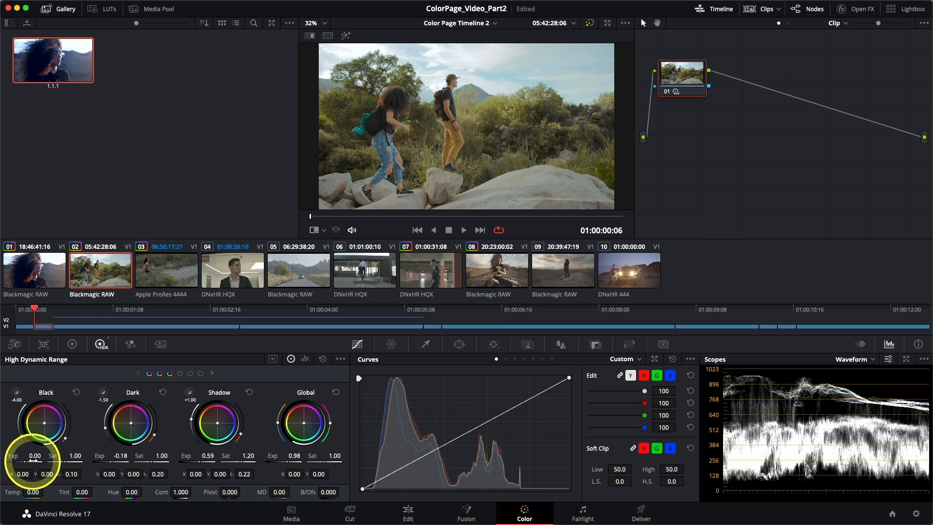
pyautogui.moveTo(37, 455); pyautogui.dragTo(35, 456)
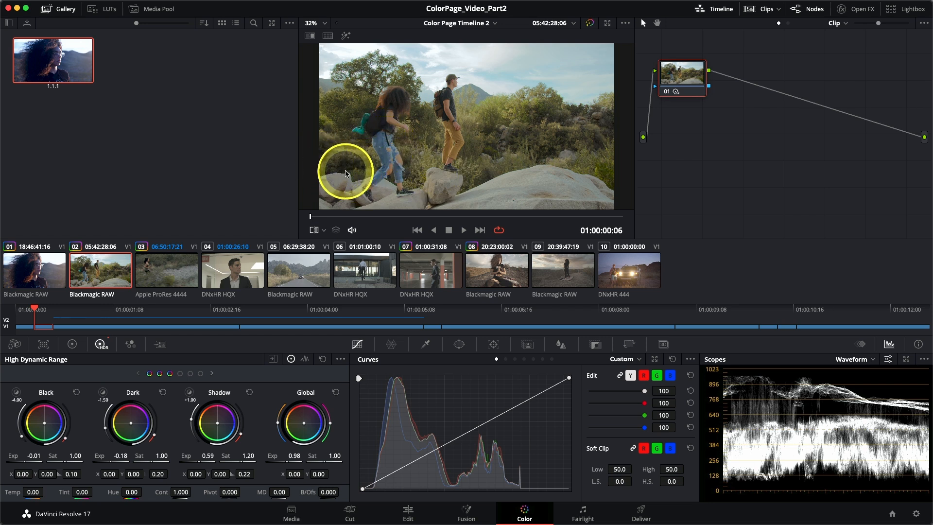
pyautogui.moveTo(36, 453)
pyautogui.mouseDown()
pyautogui.moveTo(20, 453)
pyautogui.moveTo(375, 251)
pyautogui.moveTo(296, 236)
pyautogui.moveTo(36, 455)
pyautogui.mouseUp()
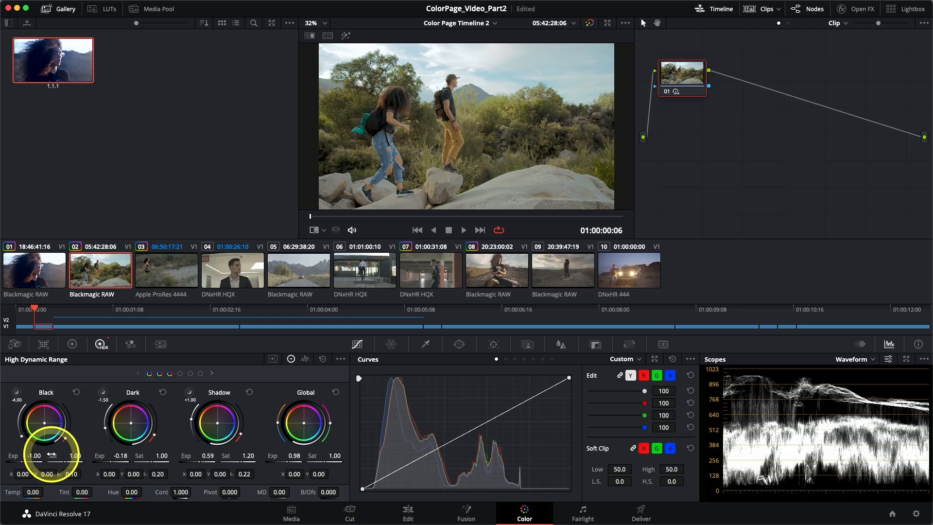
pyautogui.moveTo(52, 447); pyautogui.dragTo(17, 396)
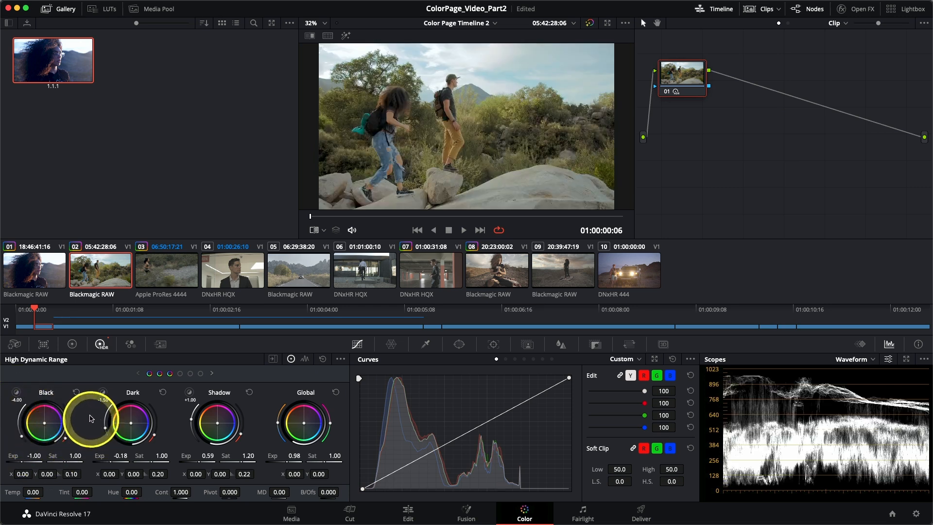
pyautogui.moveTo(102, 393); pyautogui.dragTo(100, 394)
pyautogui.moveTo(191, 394); pyautogui.dragTo(191, 396)
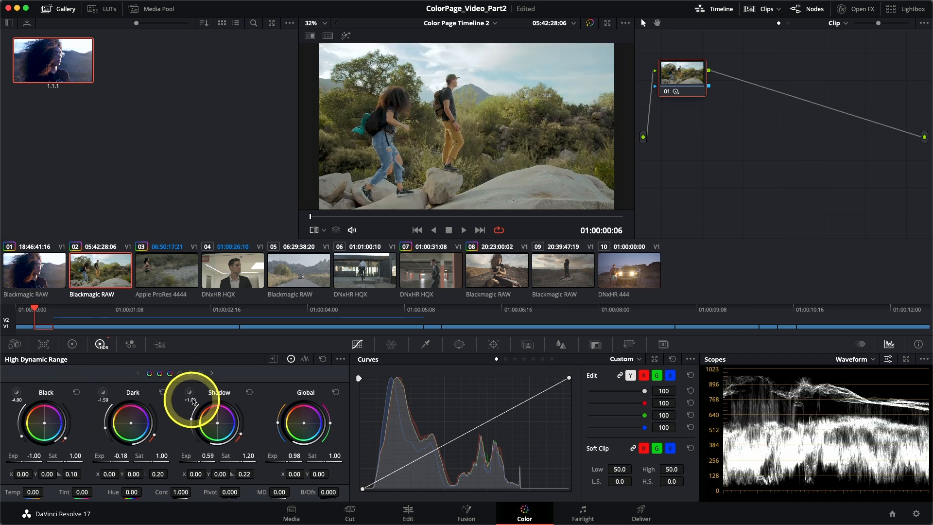
# Raise the Light zone's range limit to +0.97 so it covers mainly the sky, using the viewer highlight to isolate the affected area
pyautogui.click(200, 373)
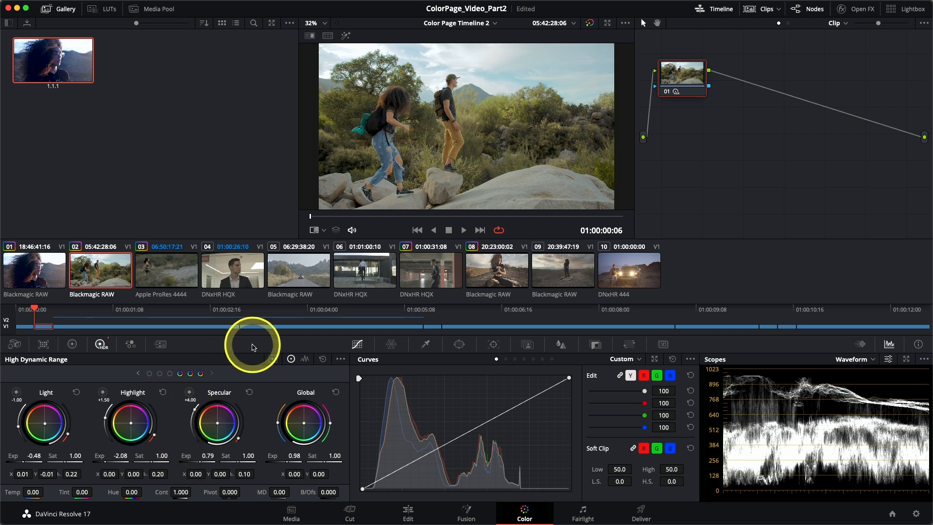
pyautogui.click(345, 37)
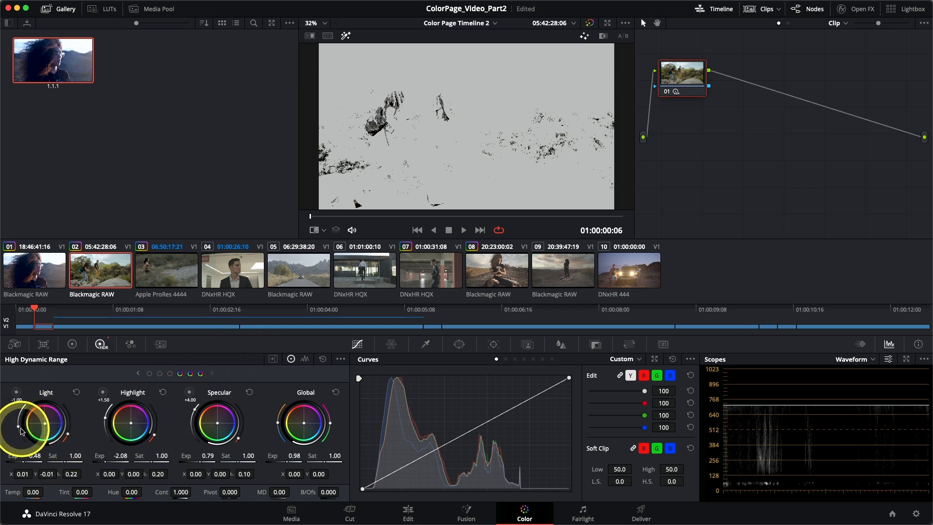
pyautogui.moveTo(19, 431); pyautogui.dragTo(20, 429)
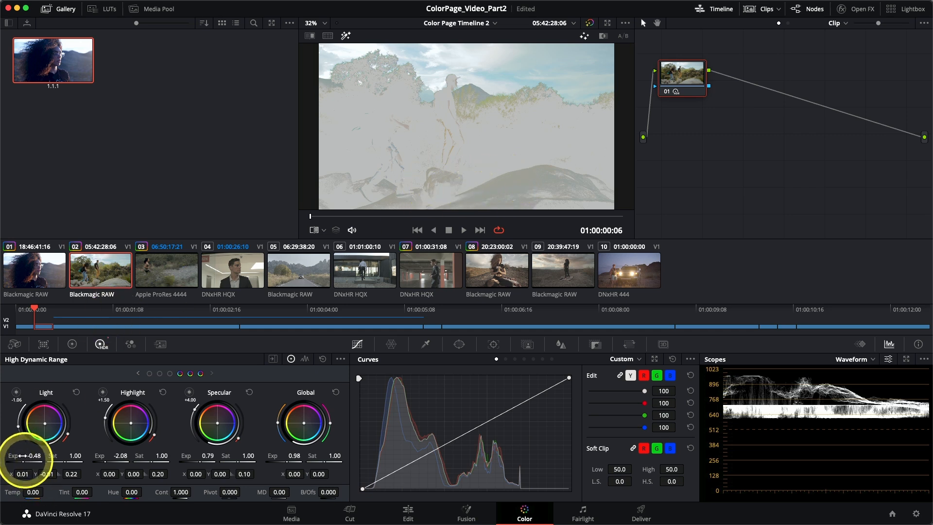
pyautogui.moveTo(18, 427); pyautogui.dragTo(17, 421)
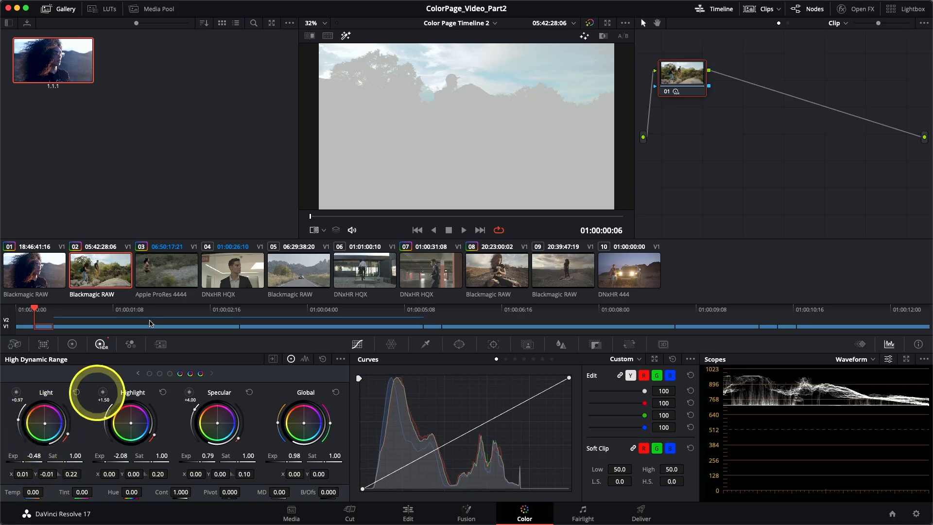
pyautogui.click(345, 36)
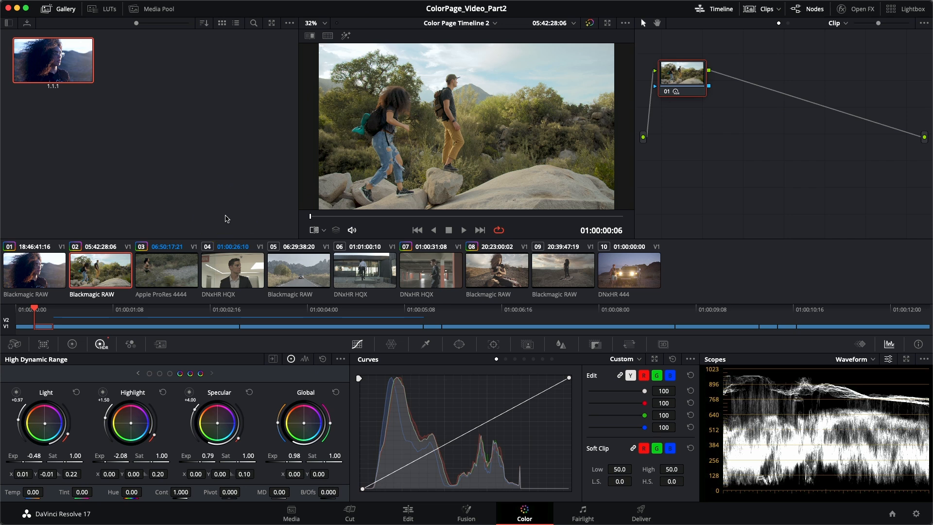
# Compare clip 02 before and after by toggling the graded node off and on several times
pyautogui.press('super+d')
pyautogui.press('super+d')
pyautogui.press('super+d')
pyautogui.press('super+d')
pyautogui.press('super+d')
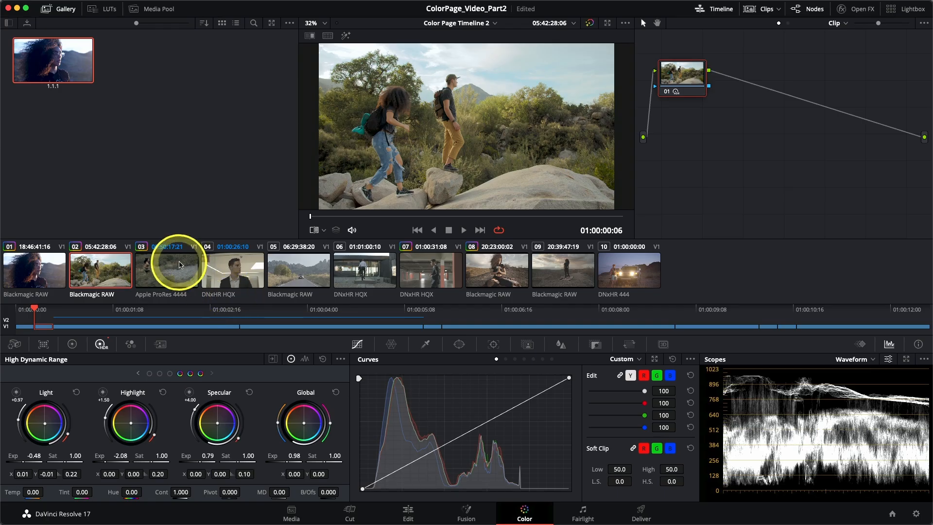
# Select clip 03 and play through the shot of the running woman
pyautogui.click(158, 274)
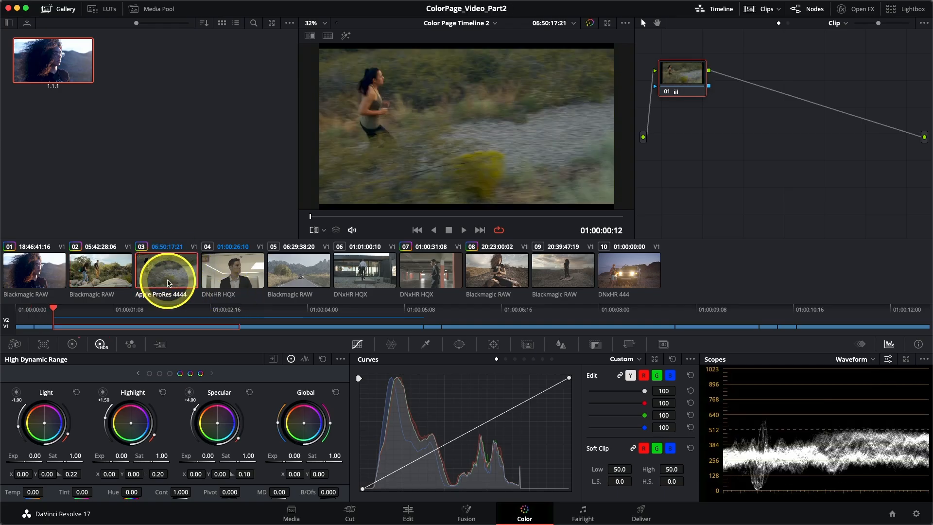
pyautogui.press('space')
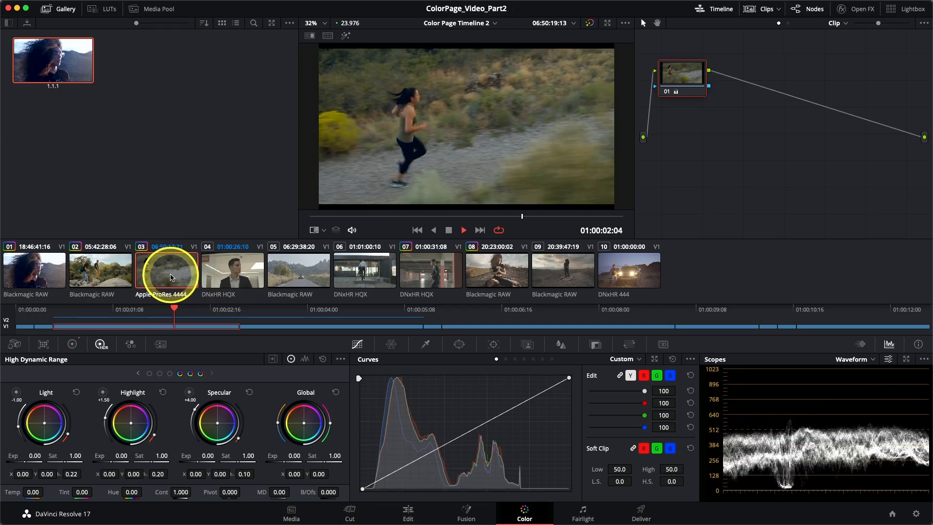
pyautogui.click(171, 277)
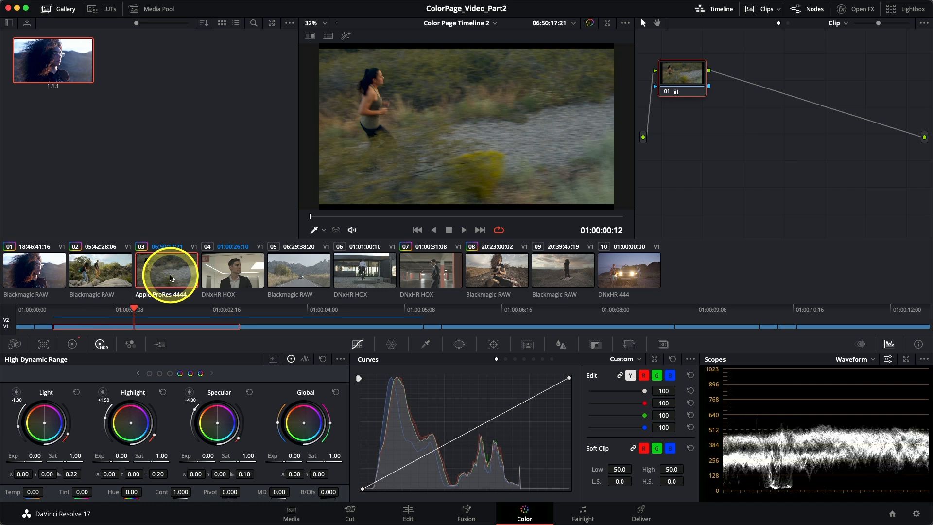
pyautogui.click(170, 277)
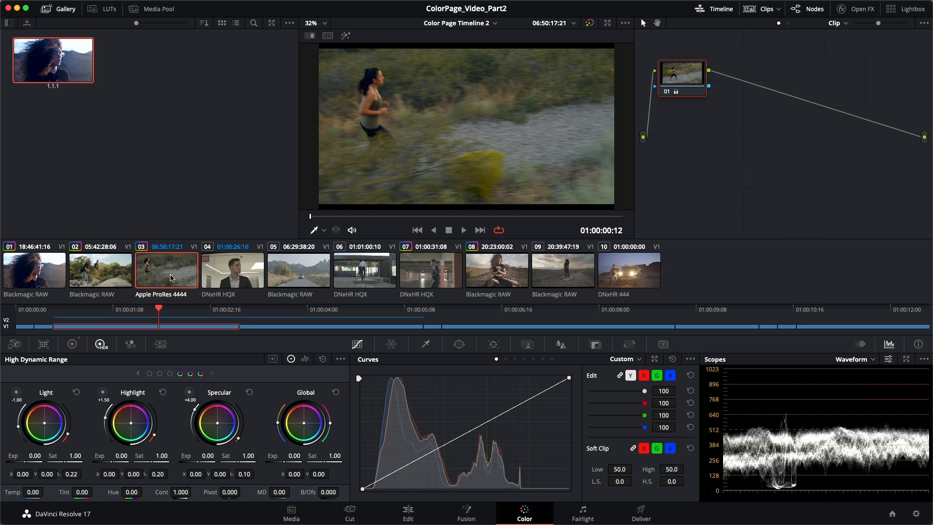
# Add a second serial node to clip 03, draw a Magic Mask Person stroke over the runner's head and show the mask overlay
pyautogui.hotkey('alt', 's')
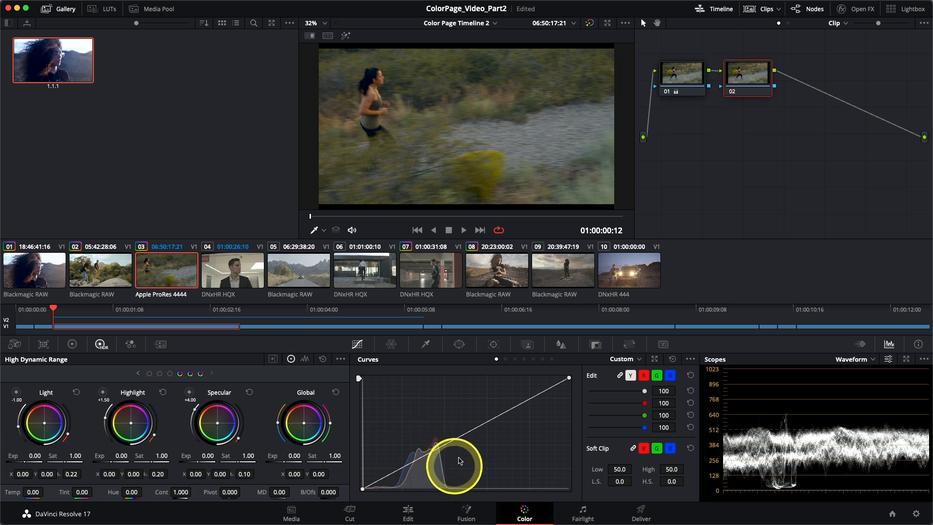
pyautogui.click(527, 345)
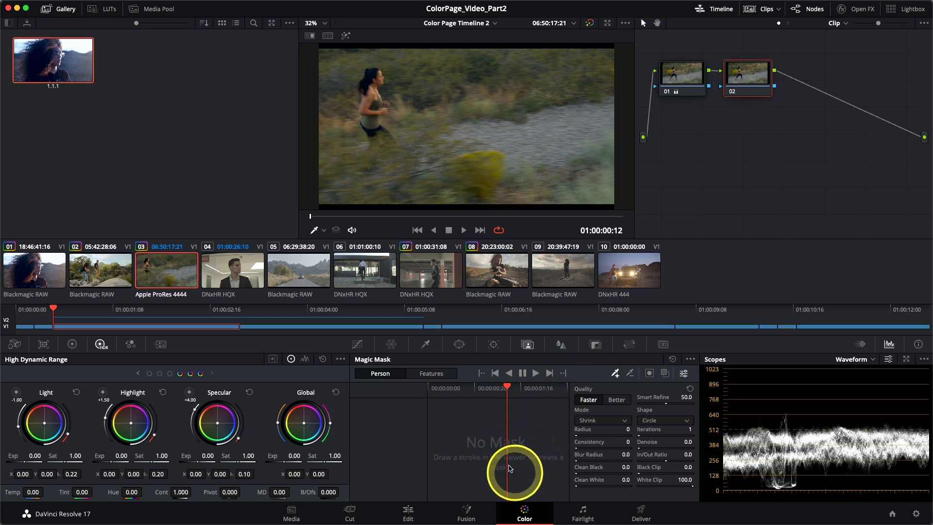
pyautogui.click(380, 381)
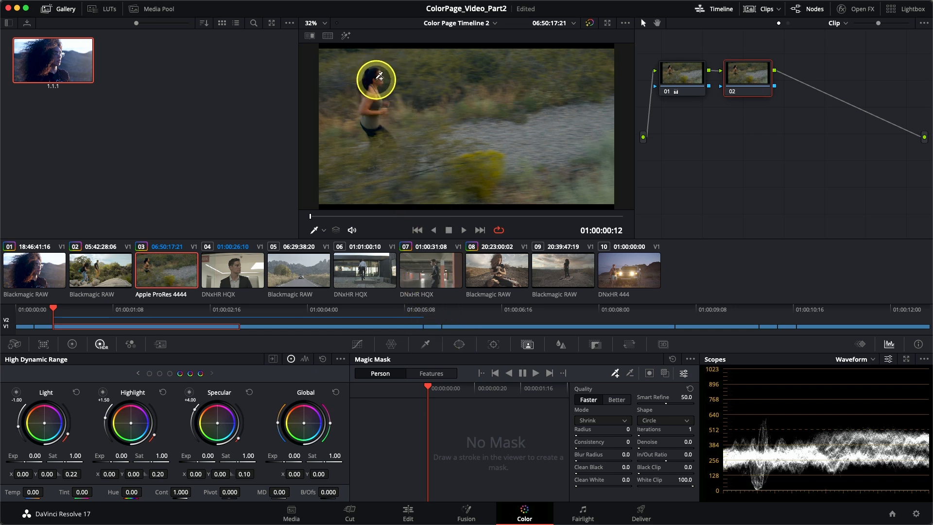
pyautogui.moveTo(379, 76)
pyautogui.mouseDown()
pyautogui.moveTo(375, 95)
pyautogui.moveTo(379, 83)
pyautogui.moveTo(403, 112)
pyautogui.mouseUp()
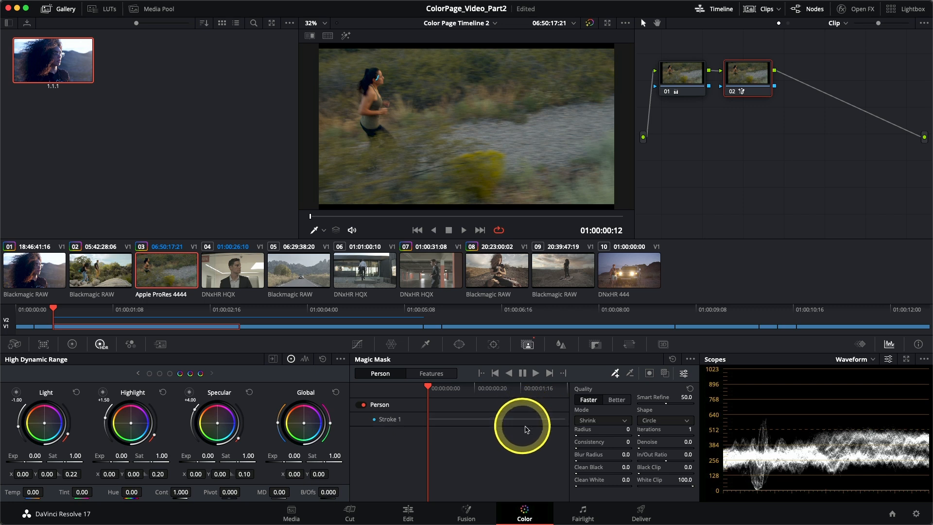
pyautogui.click(665, 374)
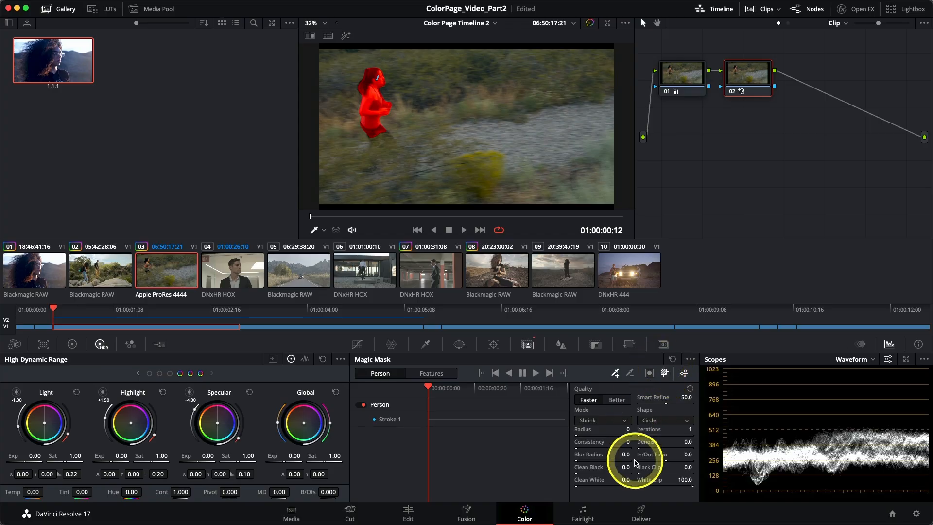
# Track the person mask forward to the end of the clip and scrub through the shot to check the overlay on the runner
pyautogui.click(535, 374)
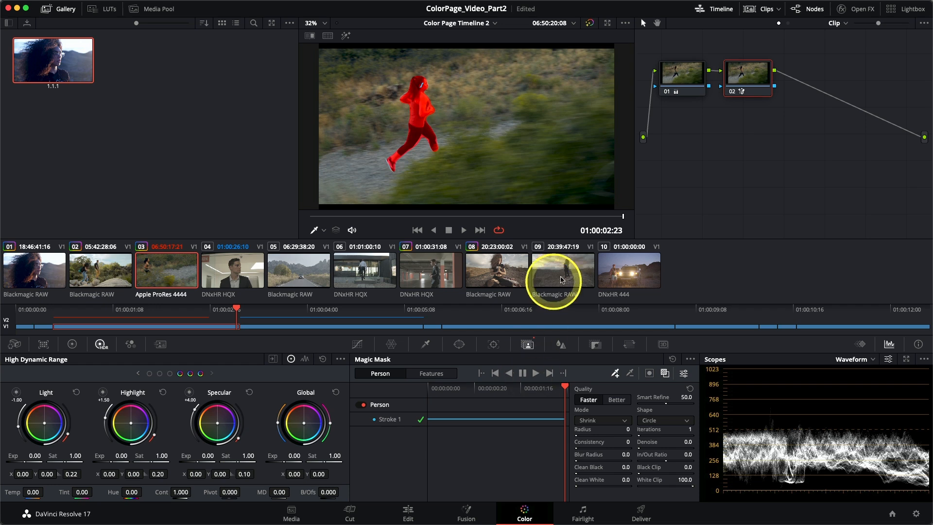
pyautogui.moveTo(615, 222); pyautogui.dragTo(458, 211)
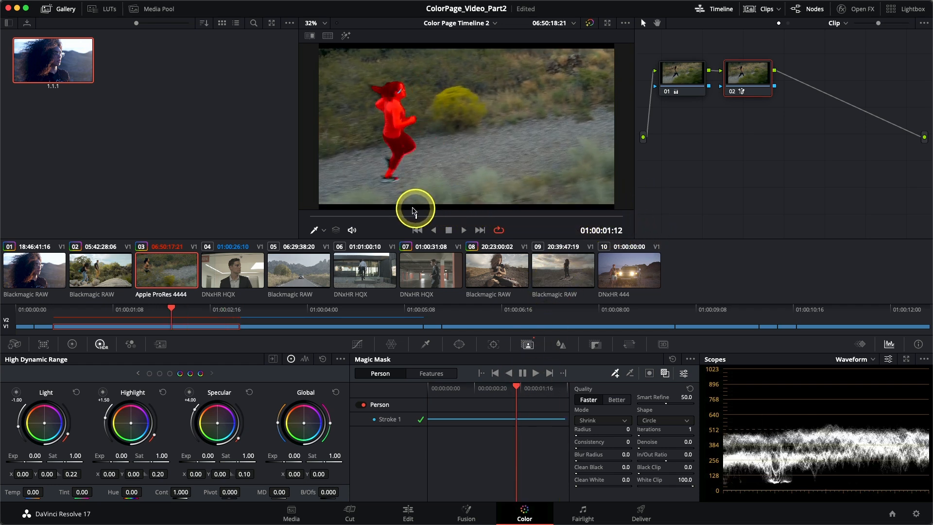
pyautogui.moveTo(366, 206); pyautogui.dragTo(305, 217)
pyautogui.rightClick(668, 230)
pyautogui.click(616, 221)
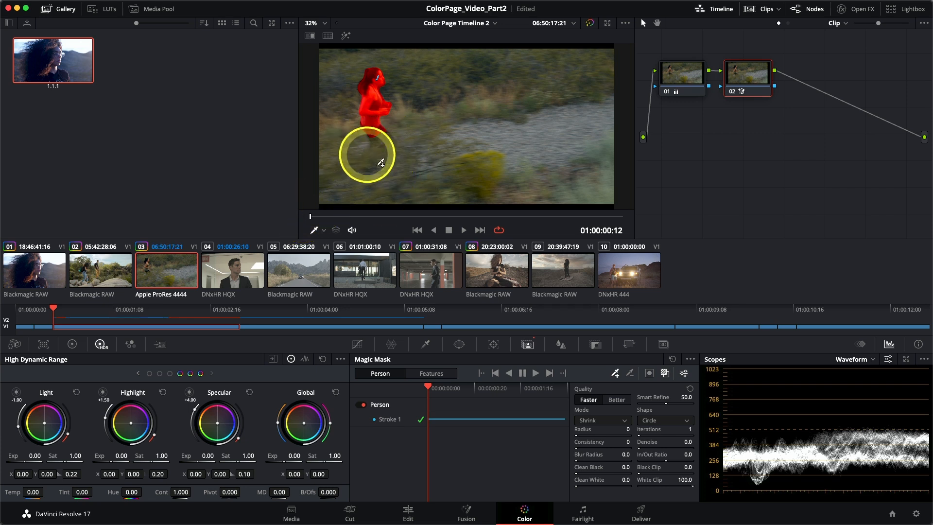
pyautogui.click(342, 216)
pyautogui.moveTo(342, 217); pyautogui.dragTo(454, 213)
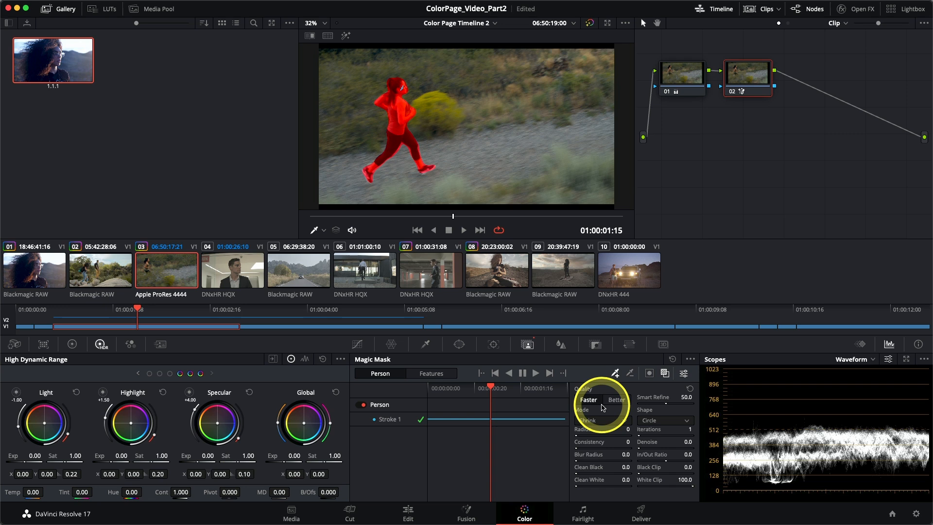
# Compare the person mask in Better and Faster quality at different frames, ending on Faster
pyautogui.click(617, 399)
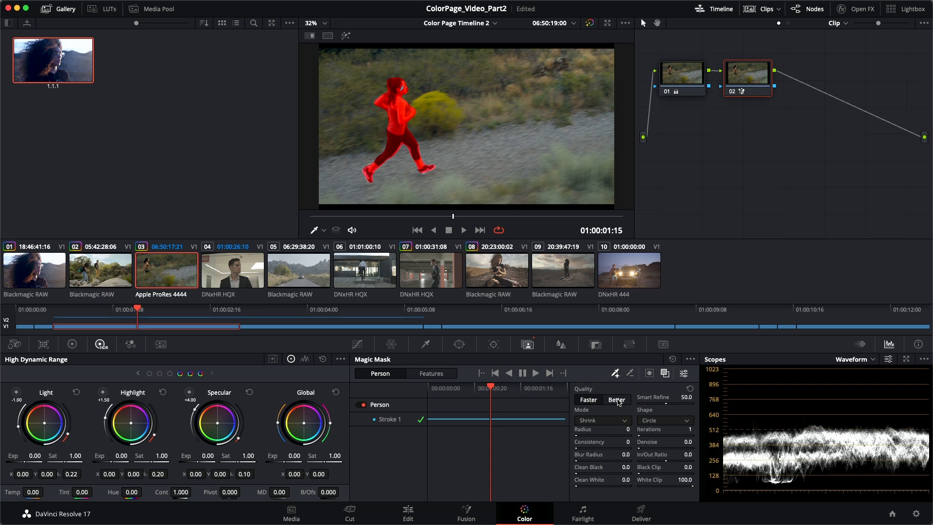
pyautogui.click(617, 400)
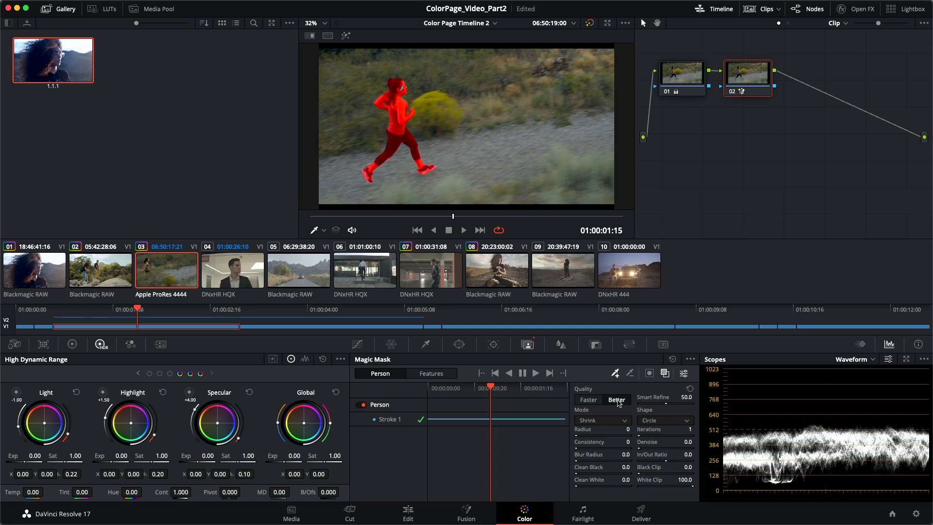
pyautogui.moveTo(446, 220); pyautogui.dragTo(375, 214)
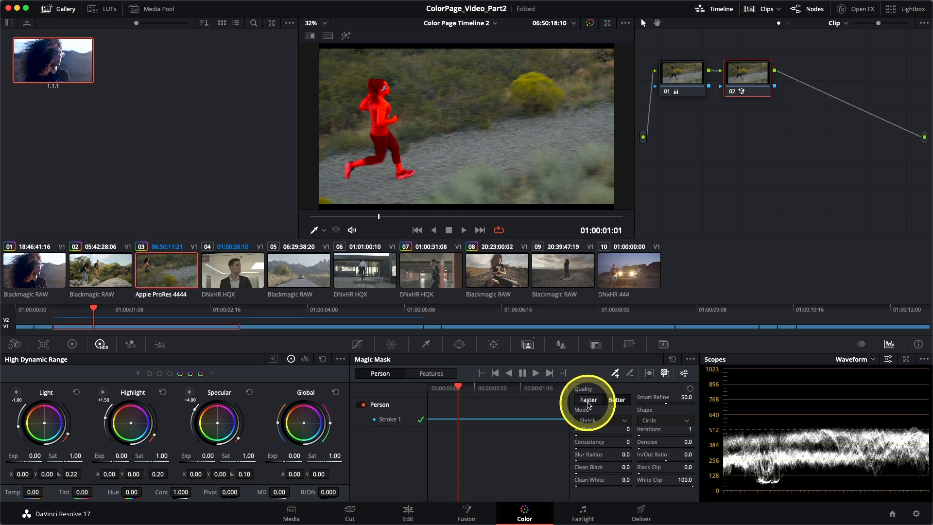
pyautogui.click(588, 400)
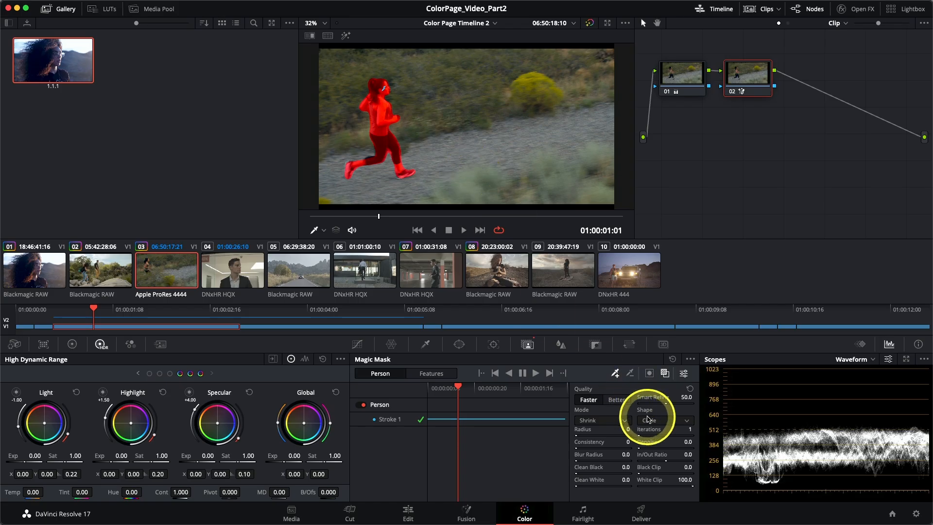
# Refine the person mask with Smart Refine 75.1 and Blur Radius 20.0, and hide the mask overlay
pyautogui.moveTo(665, 404); pyautogui.dragTo(683, 403)
pyautogui.moveTo(741, 408); pyautogui.dragTo(896, 411)
pyautogui.moveTo(465, 262); pyautogui.dragTo(435, 262)
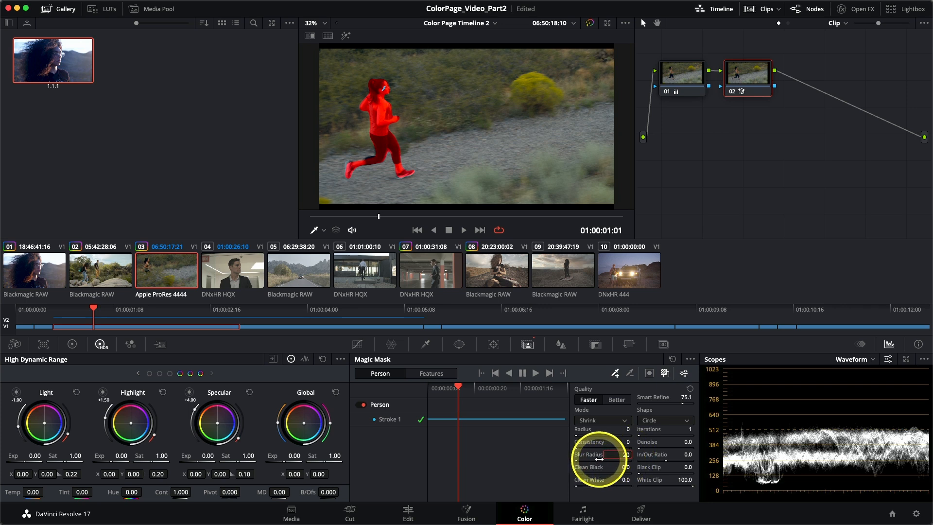
pyautogui.press('Return')
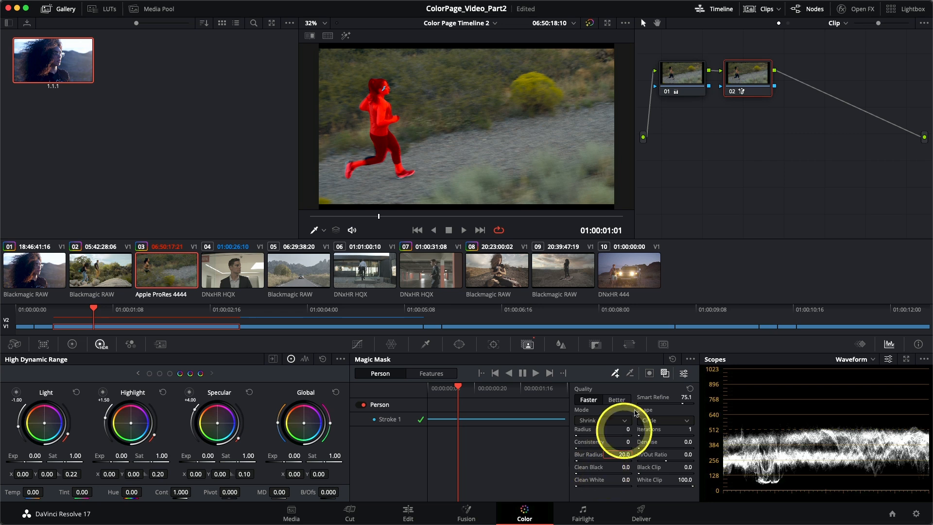
pyautogui.click(665, 374)
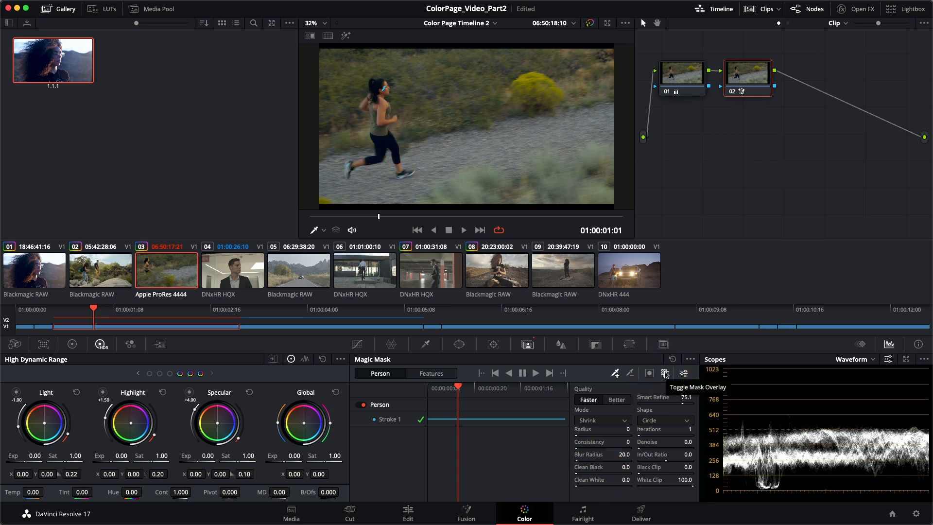
pyautogui.click(690, 359)
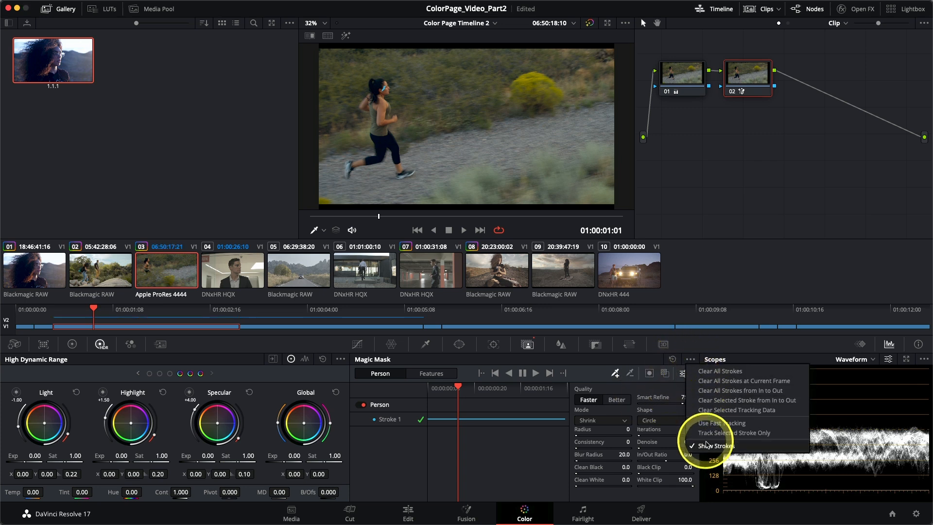
pyautogui.click(642, 363)
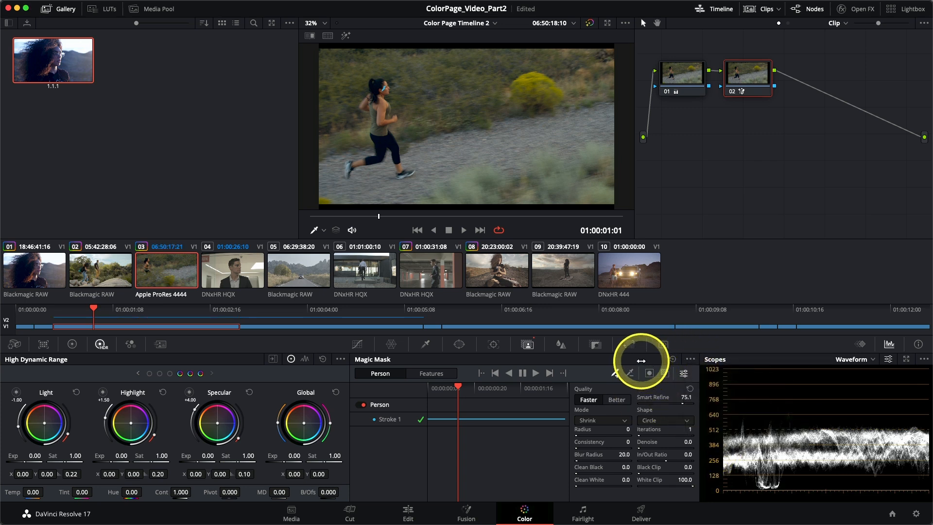
# Grade the masked runner on node 02 with Primaries: Gamma 0.02, Color Boost 8.00 and Contrast 1.118
pyautogui.click(359, 346)
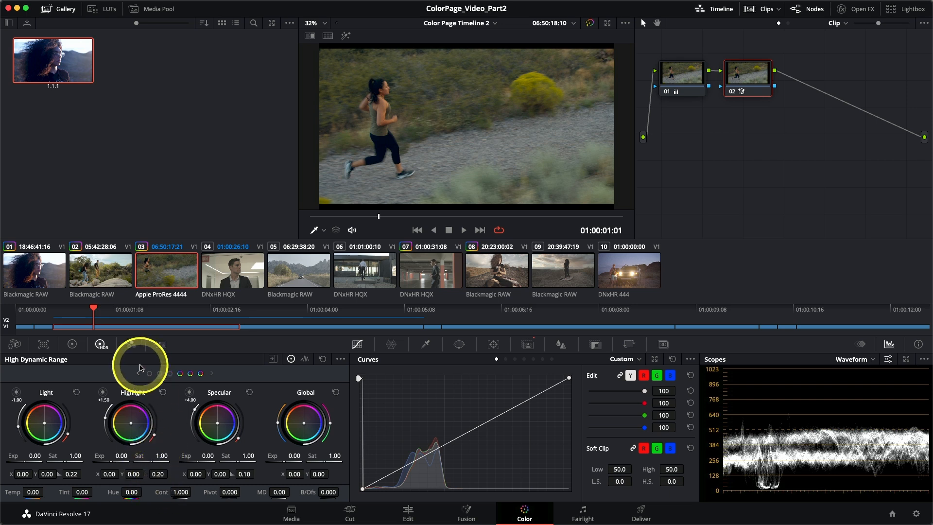
pyautogui.click(72, 344)
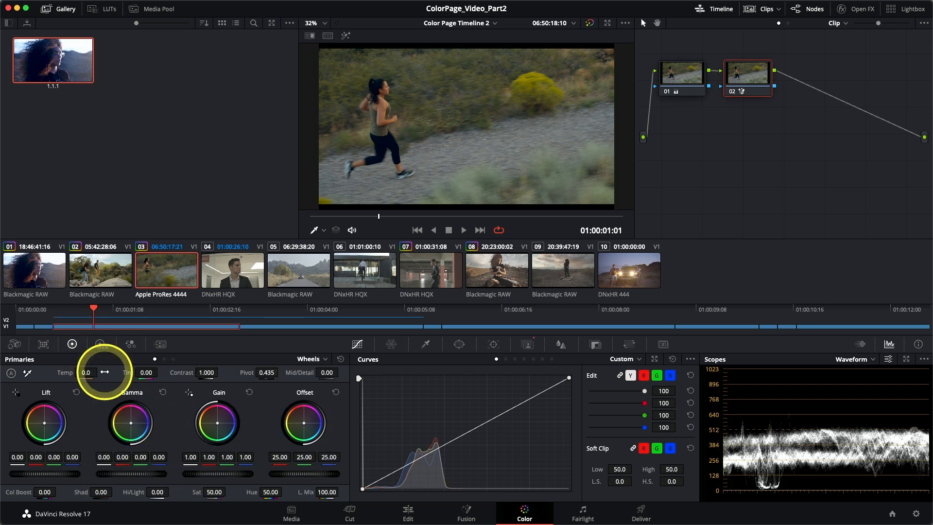
pyautogui.moveTo(125, 475); pyautogui.dragTo(173, 478)
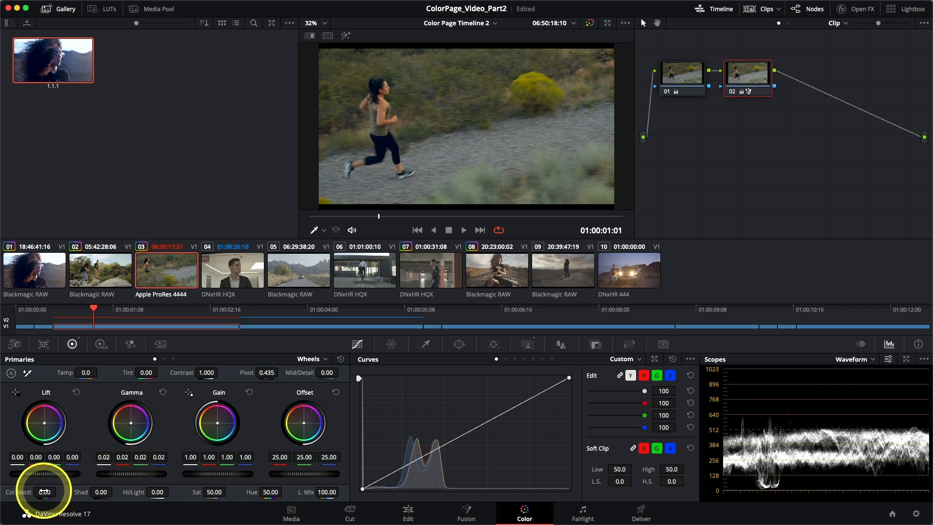
pyautogui.moveTo(45, 492); pyautogui.dragTo(77, 491)
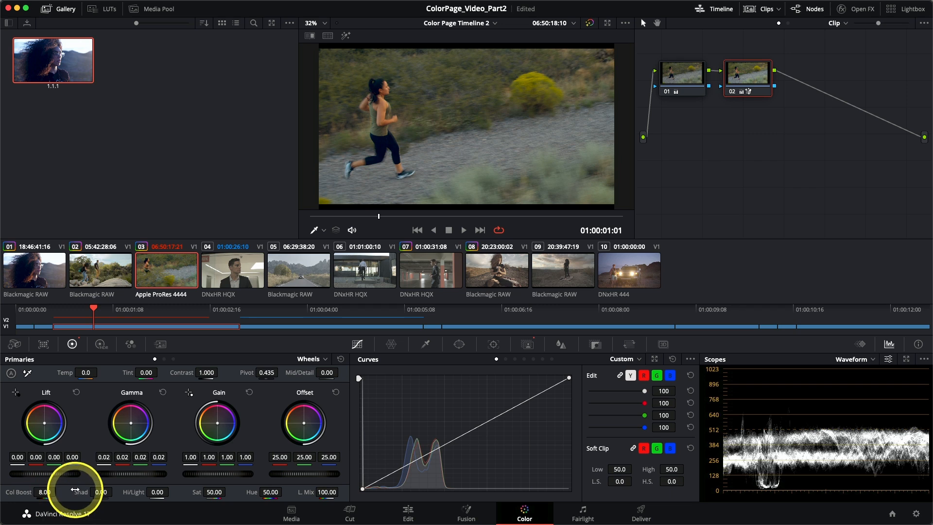
pyautogui.moveTo(207, 372); pyautogui.dragTo(221, 372)
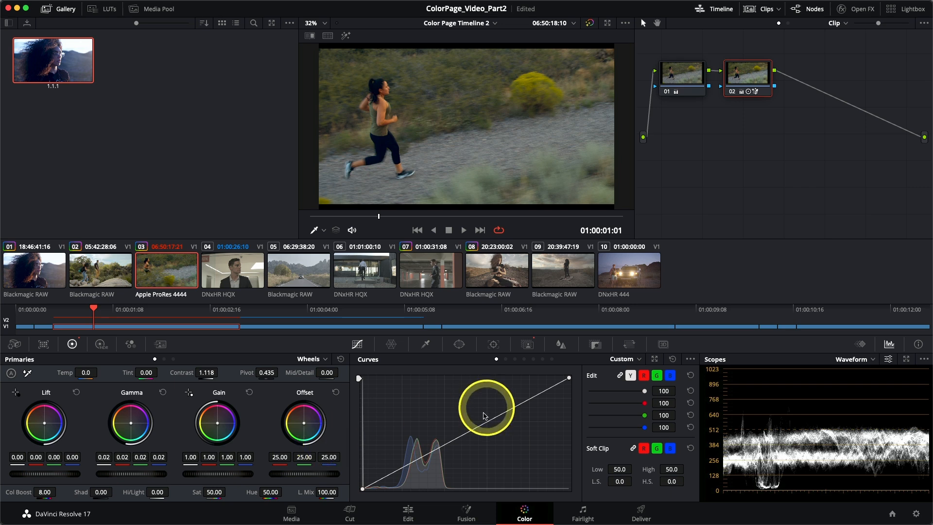
# Play through the shot to check the graded runner, and reset all primary adjustments on node 02
pyautogui.click(464, 231)
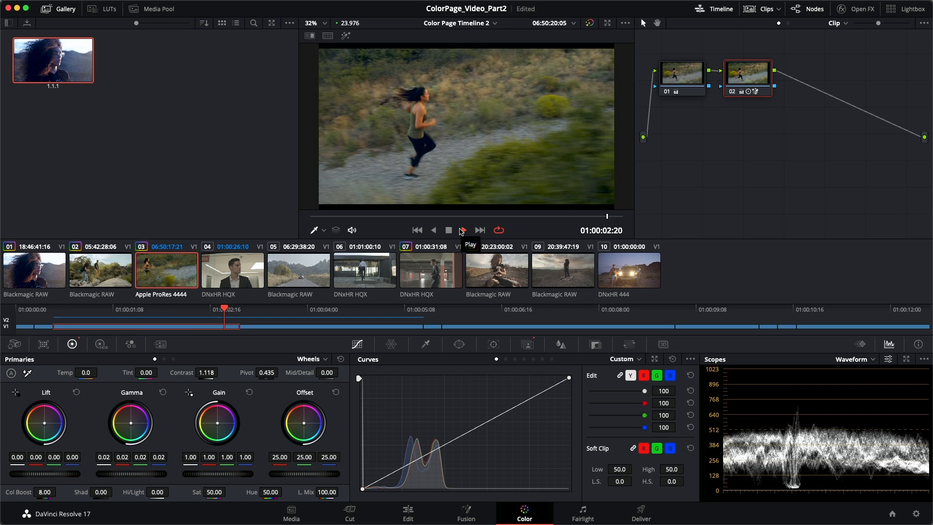
pyautogui.click(461, 230)
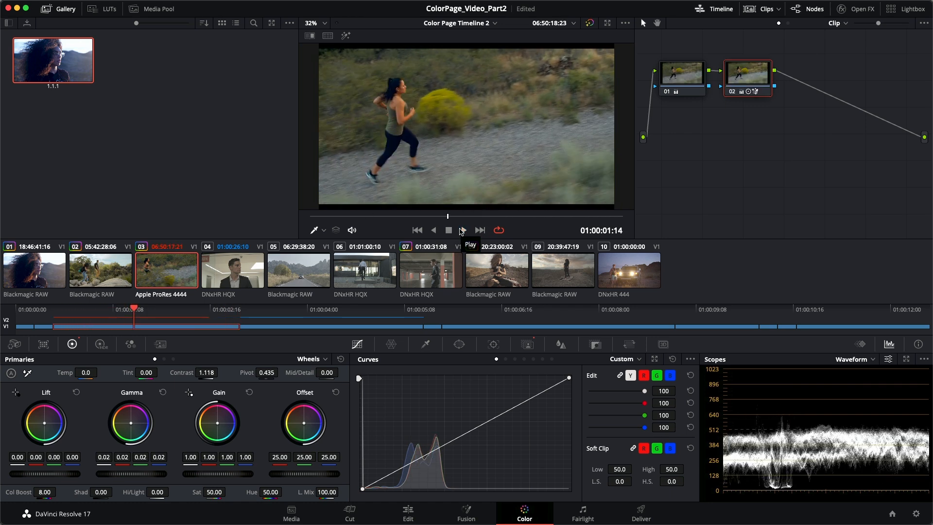
pyautogui.click(462, 230)
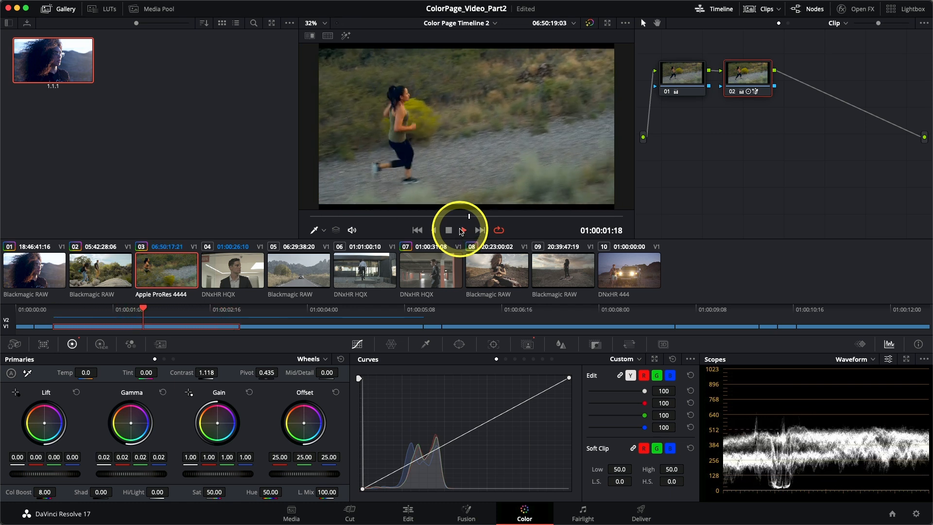
pyautogui.click(696, 132)
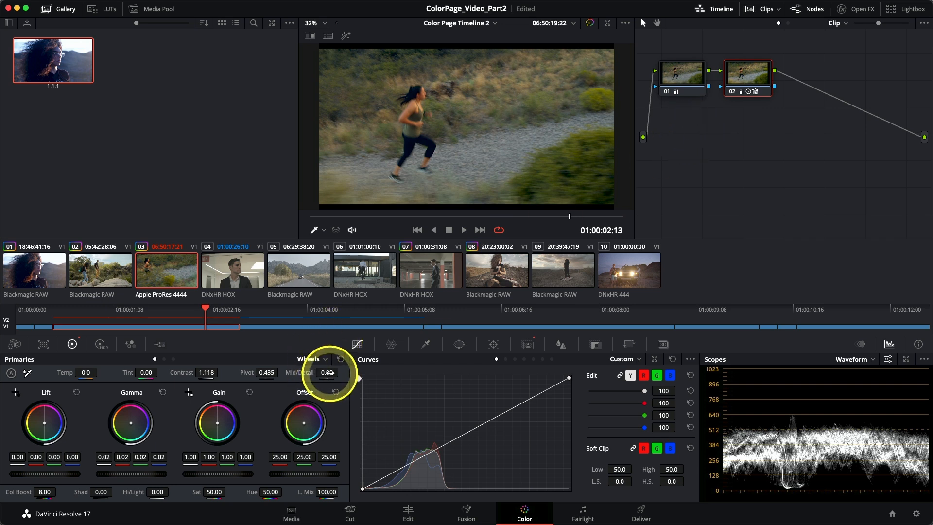
pyautogui.click(341, 360)
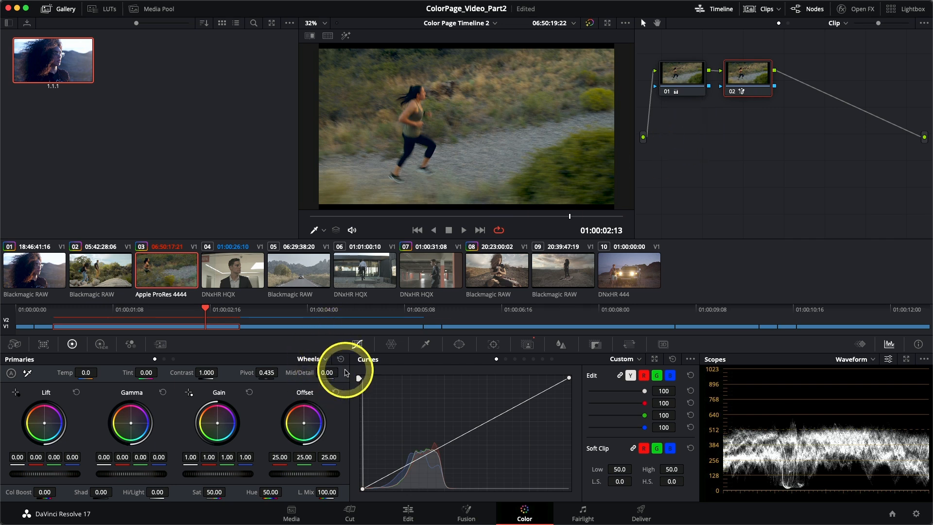
# Invert the person mask so it selects the background, checking it with the mask overlay before hiding the overlay
pyautogui.click(526, 344)
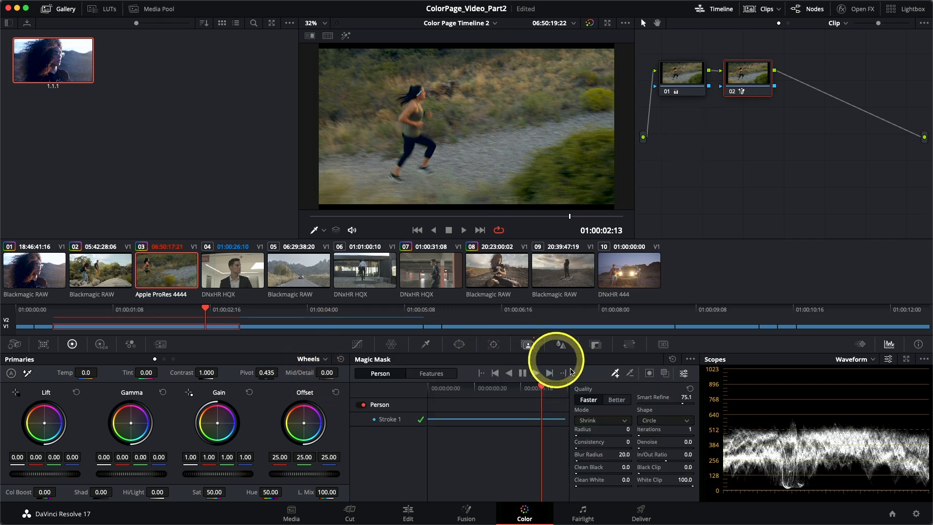
pyautogui.click(664, 373)
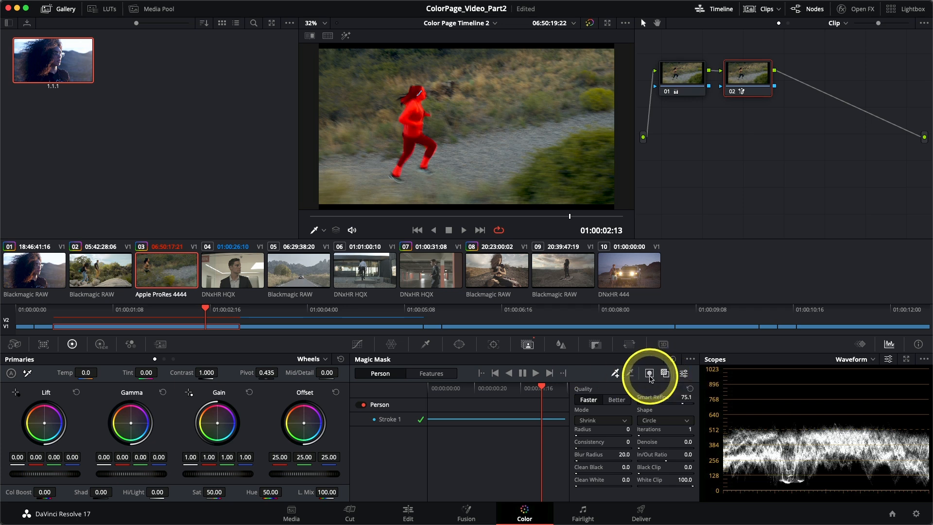
pyautogui.click(650, 374)
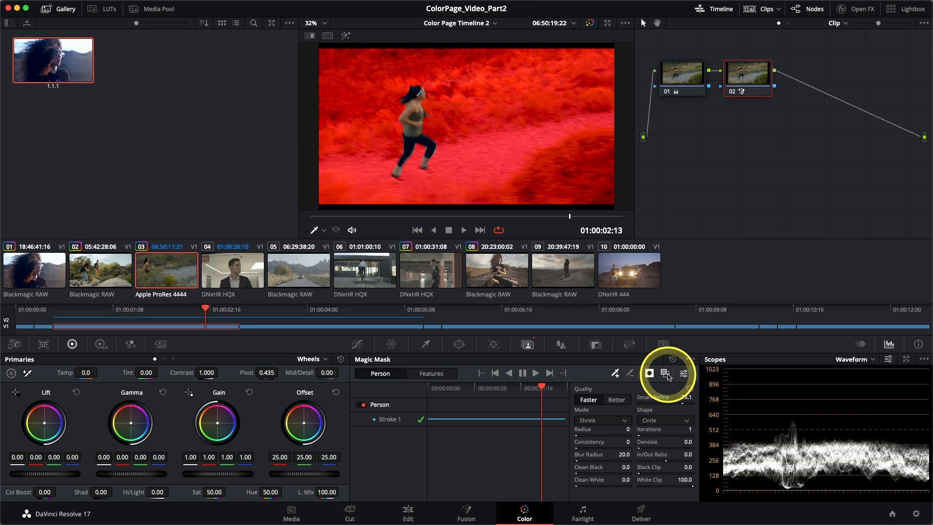
pyautogui.click(666, 375)
# Set the saturation of node 02 to 0.00 to desaturate the background, and play the shot to review it
pyautogui.click(361, 347)
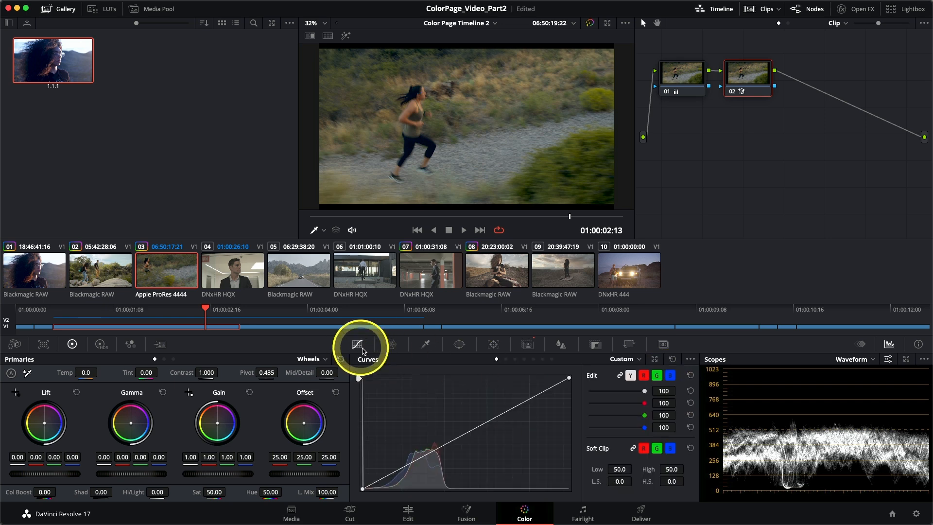
pyautogui.click(213, 492)
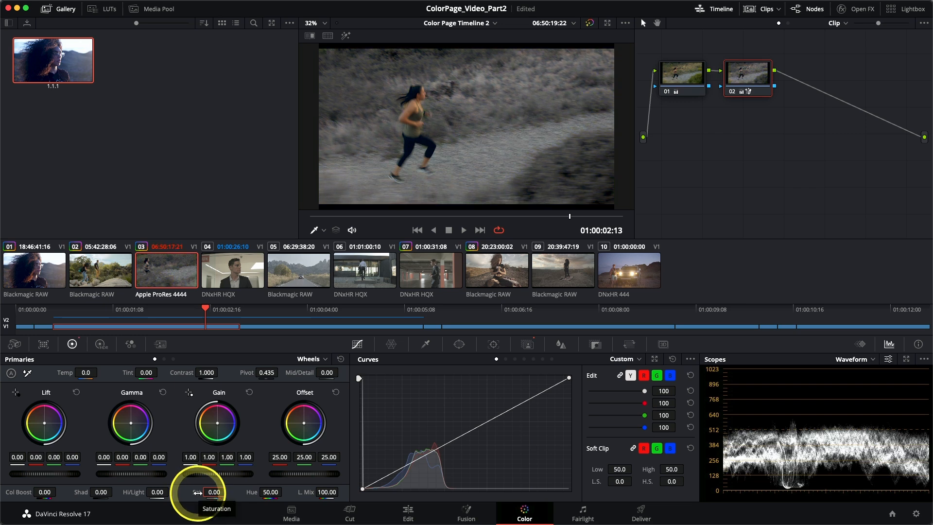
pyautogui.click(350, 440)
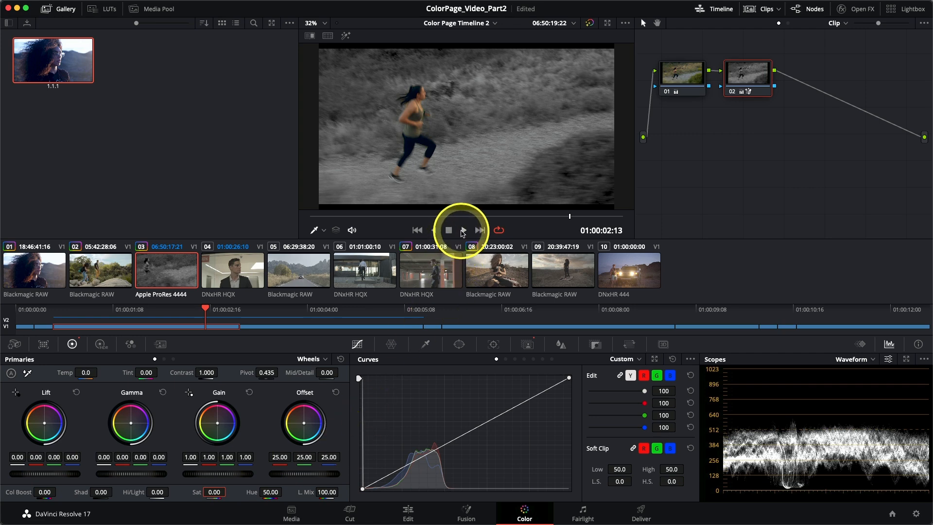
pyautogui.click(462, 231)
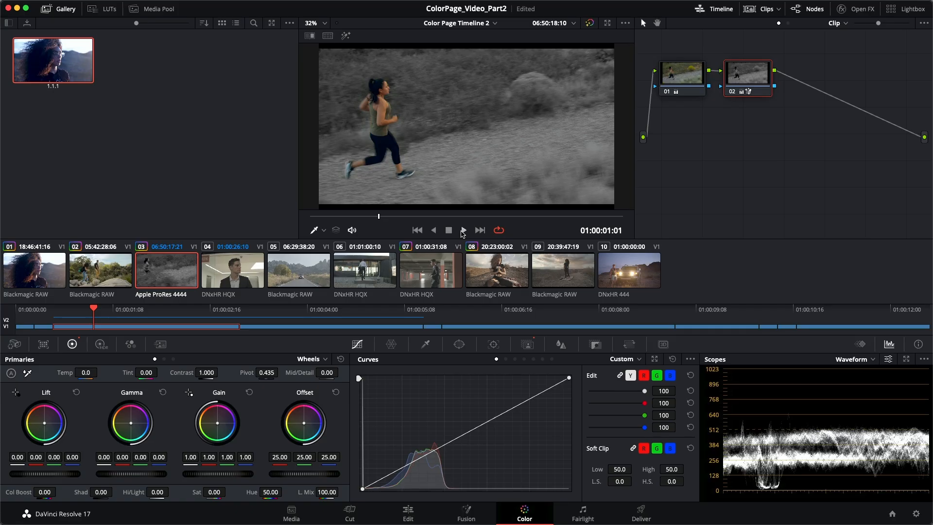
# Go to clip 04 and play through the shot of the man in the suit to review his movement
pyautogui.press('Down')
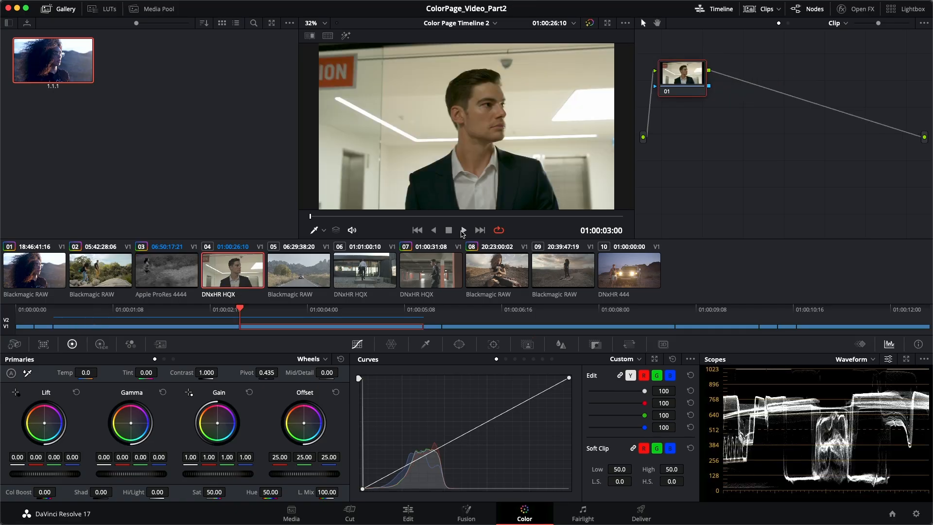
pyautogui.click(462, 231)
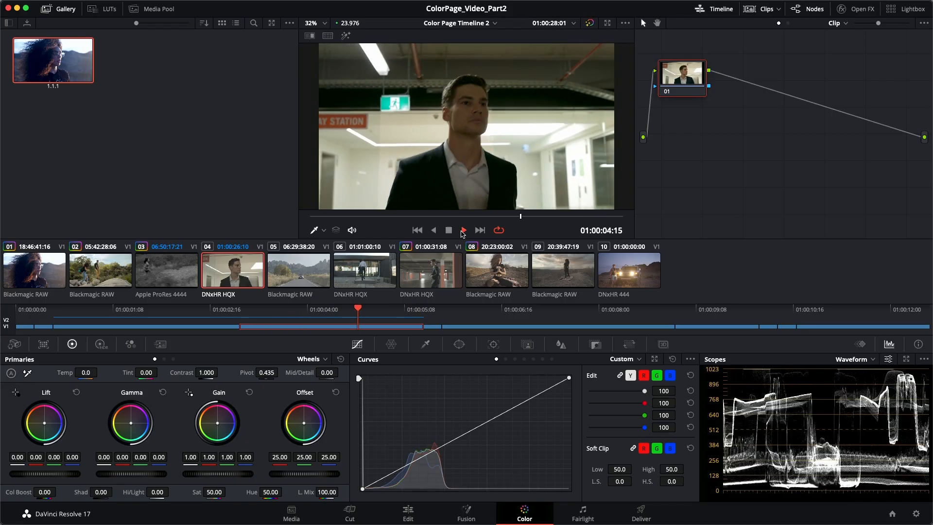
pyautogui.click(463, 230)
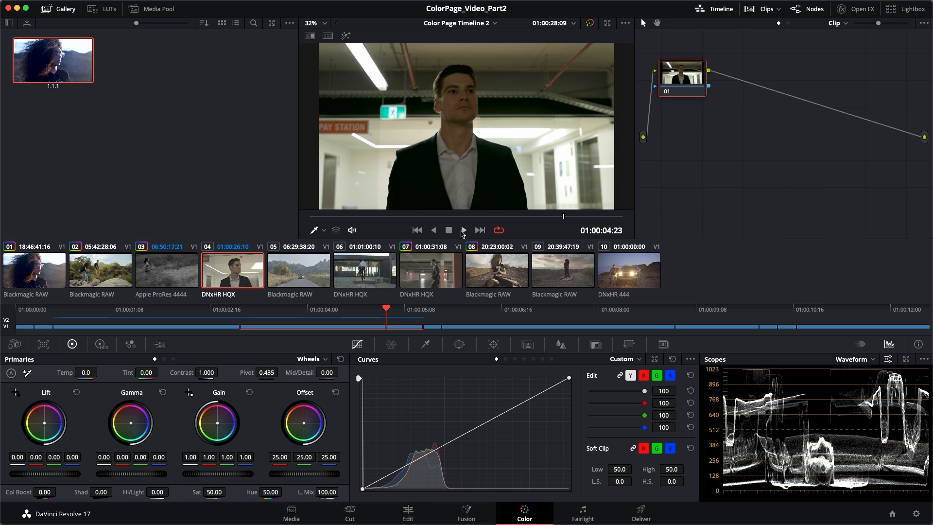
pyautogui.click(463, 231)
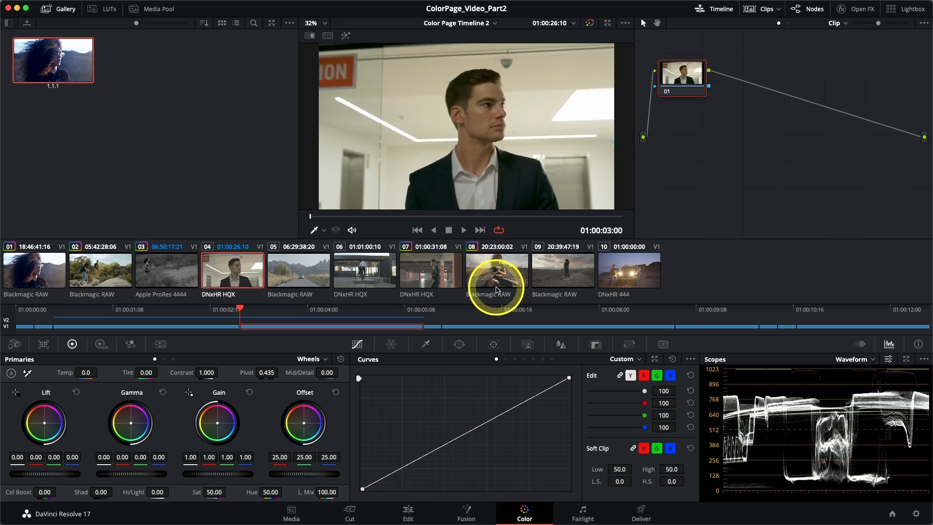
# Start a Magic Mask in Features mode on clip 04, draw a Face stroke on the man's face, and show the mask overlay
pyautogui.click(527, 344)
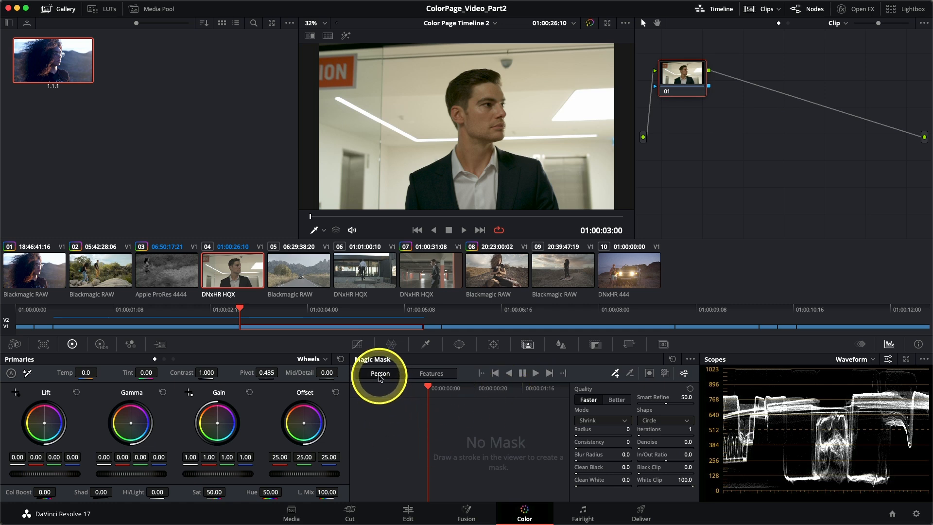
pyautogui.click(422, 375)
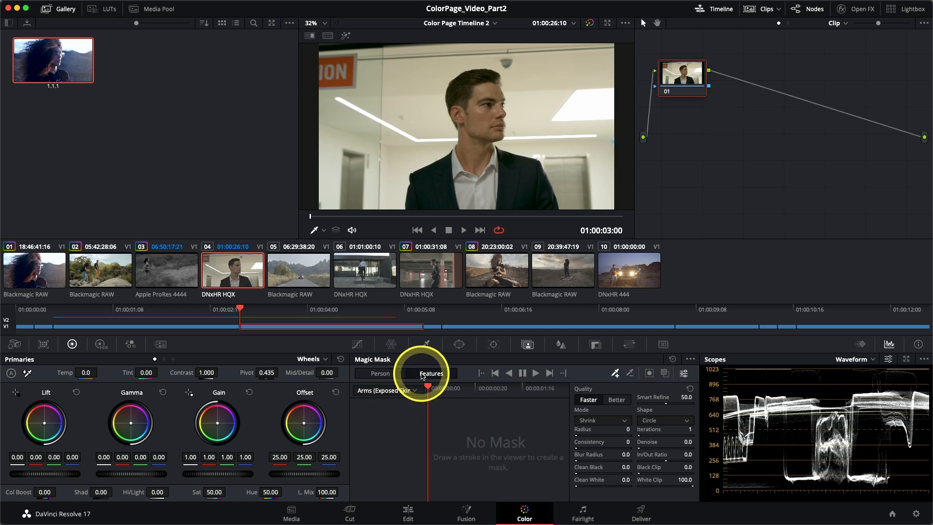
pyautogui.click(379, 392)
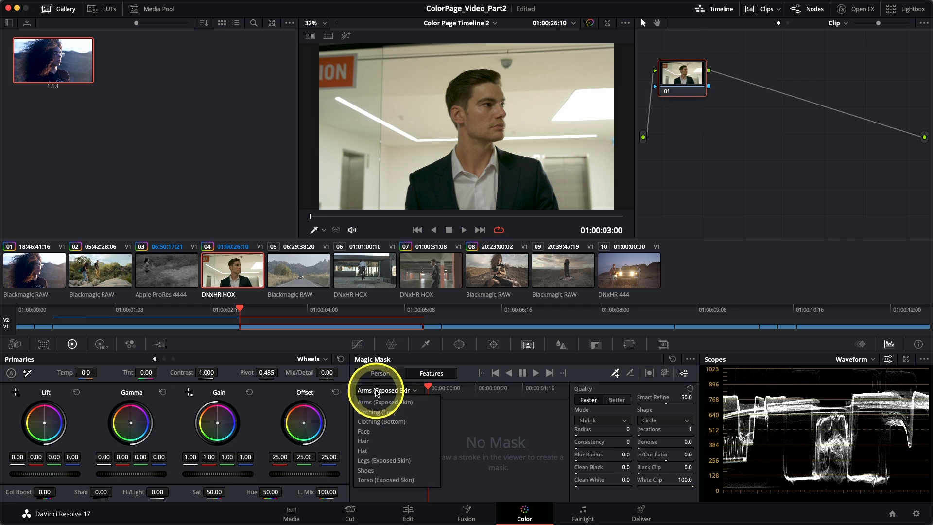
pyautogui.click(364, 432)
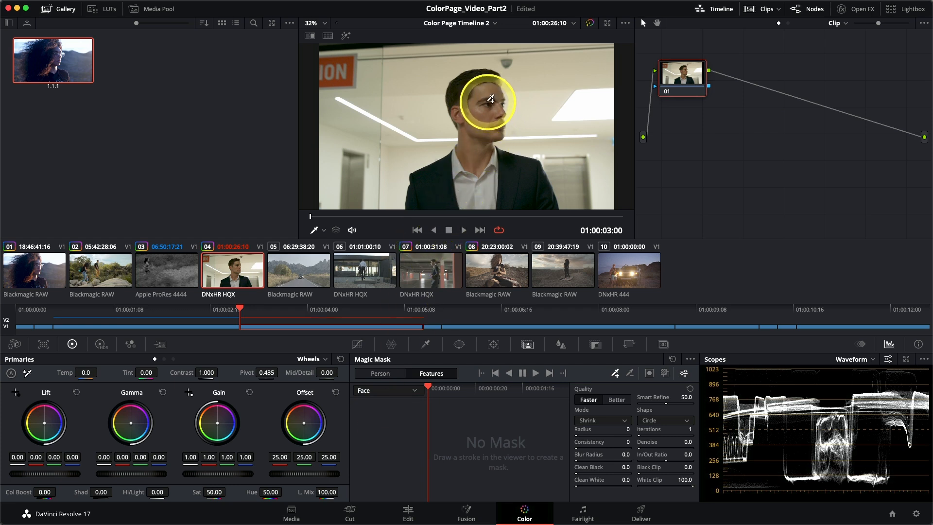
pyautogui.click(492, 99)
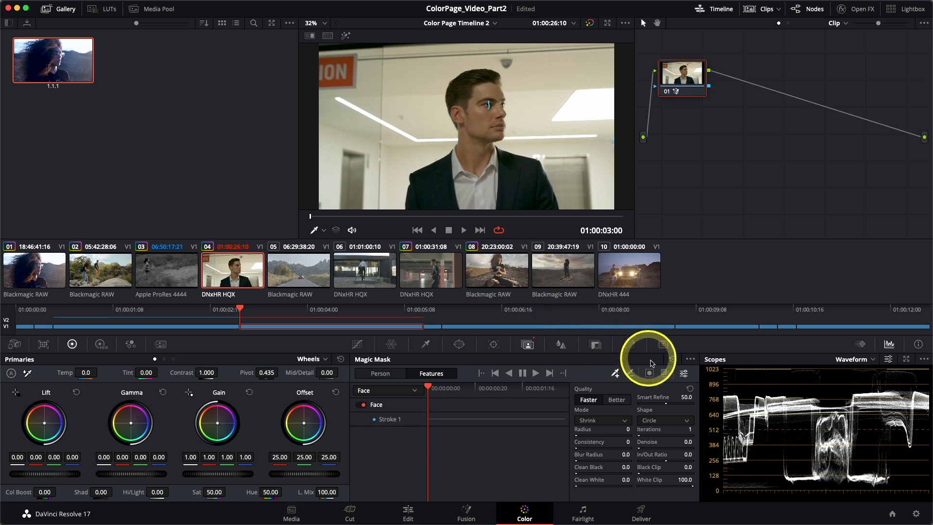
pyautogui.click(664, 373)
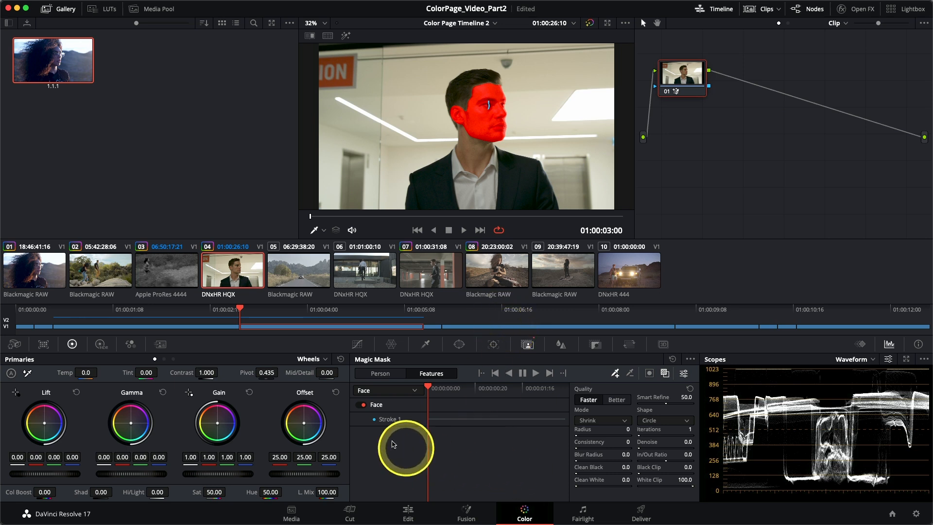
# Add a Torso (Exposed Skin) stroke on the man's neck and track both feature masks forward through the clip
pyautogui.click(370, 391)
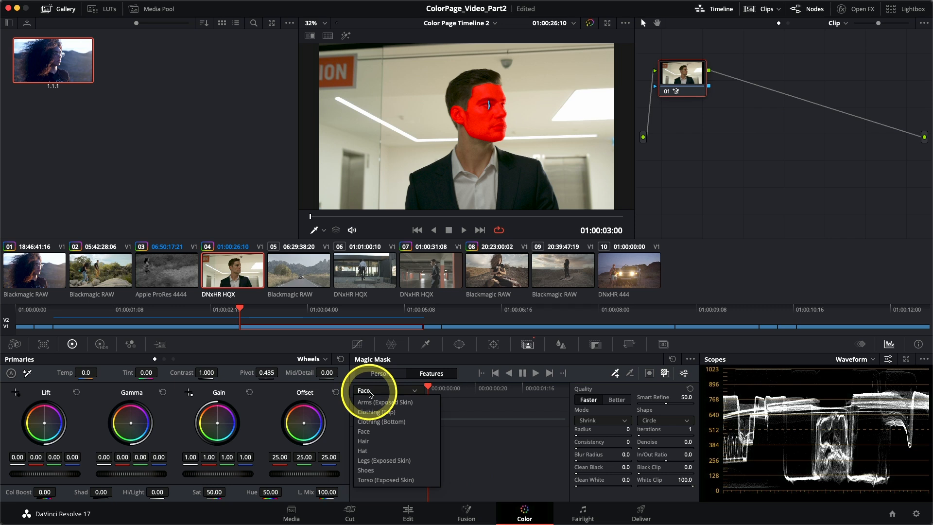
pyautogui.click(380, 481)
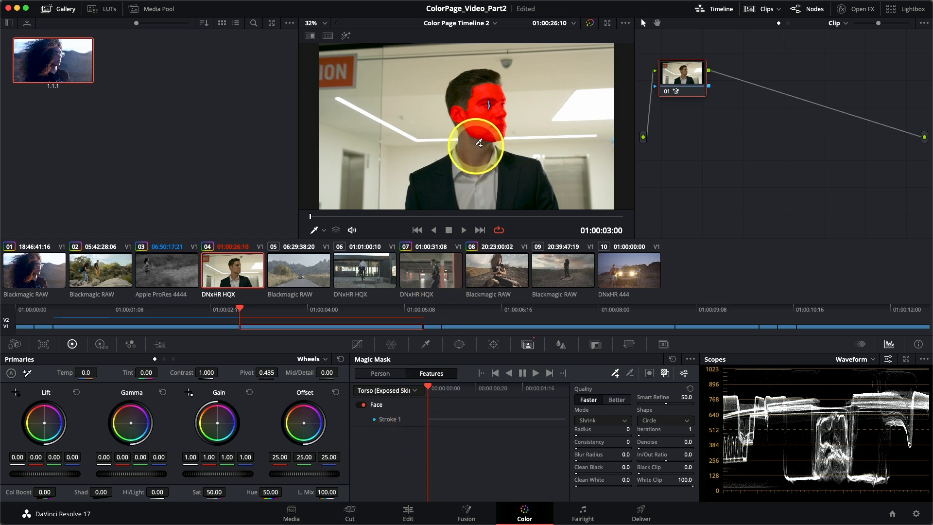
pyautogui.moveTo(476, 146); pyautogui.dragTo(475, 153)
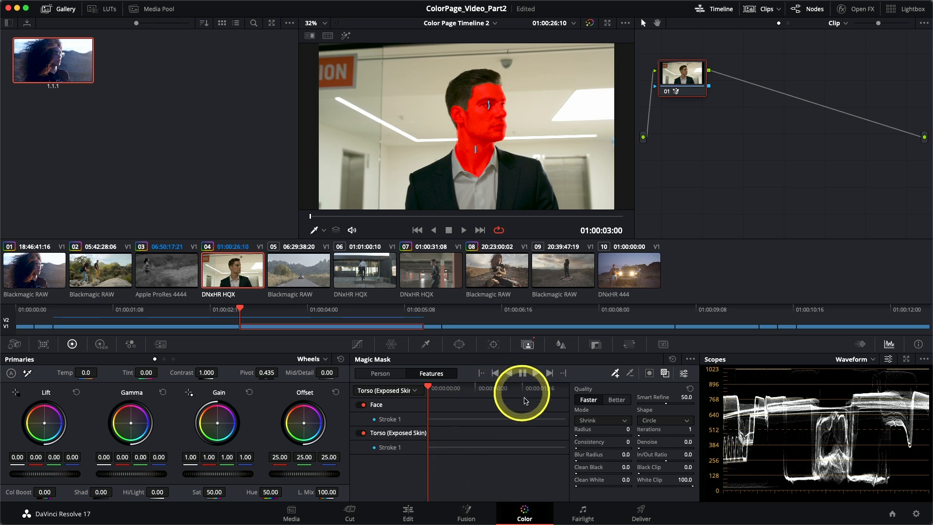
pyautogui.click(536, 375)
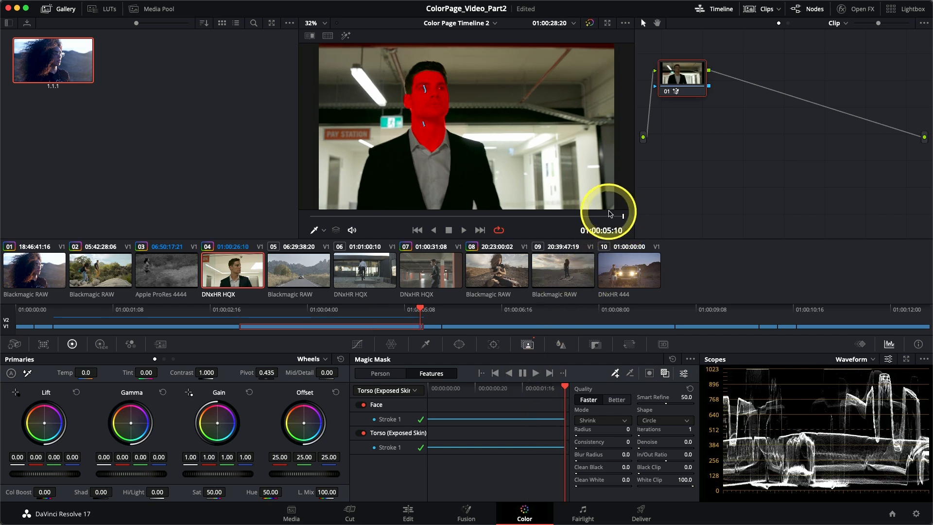
pyautogui.moveTo(623, 216)
pyautogui.mouseDown()
pyautogui.moveTo(381, 189)
pyautogui.moveTo(614, 198)
pyautogui.moveTo(627, 214)
pyautogui.mouseUp()
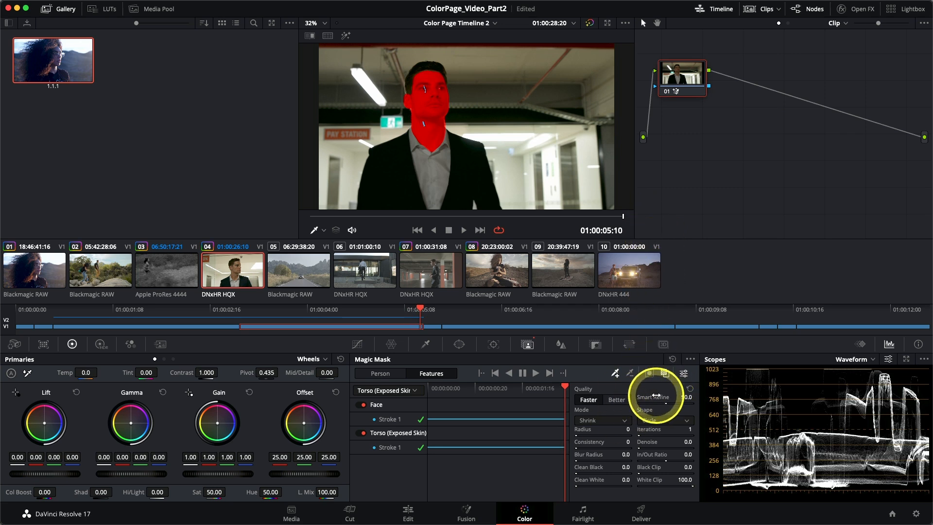
# Refine the face and neck mask with Smart Refine 70.0 and Blur Radius 40.0
pyautogui.click(686, 397)
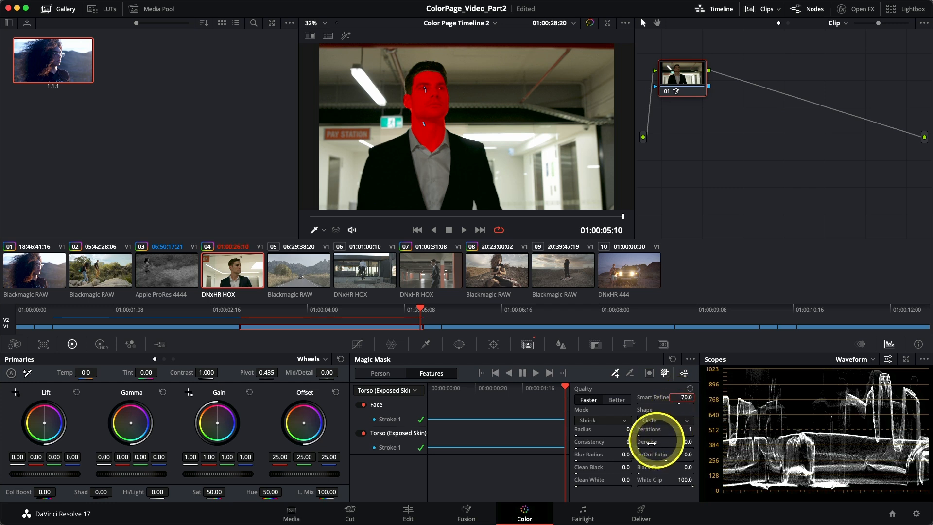
pyautogui.doubleClick(625, 455)
pyautogui.write('40')
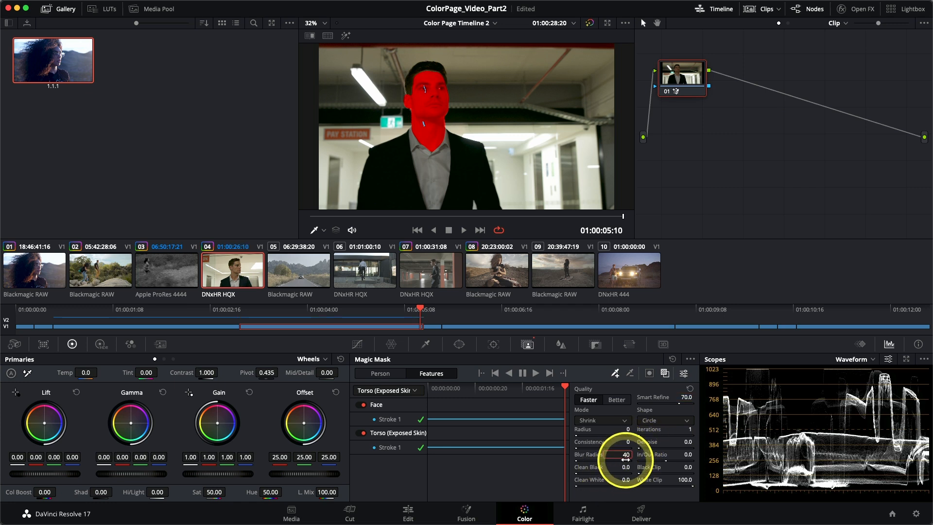
pyautogui.press('Return')
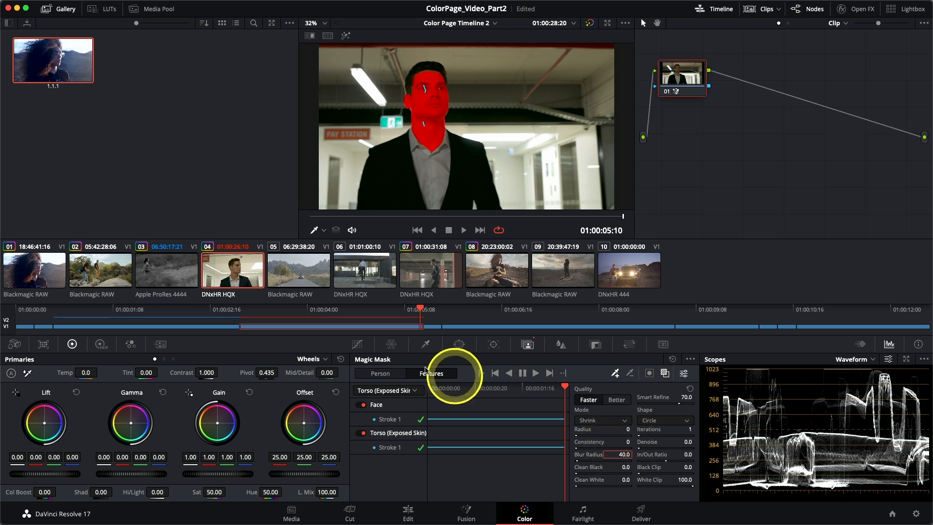
# Brighten the masked skin on node 01 with Gamma 0.03 and Color Boost 3.00, with the mask overlay hidden
pyautogui.click(358, 342)
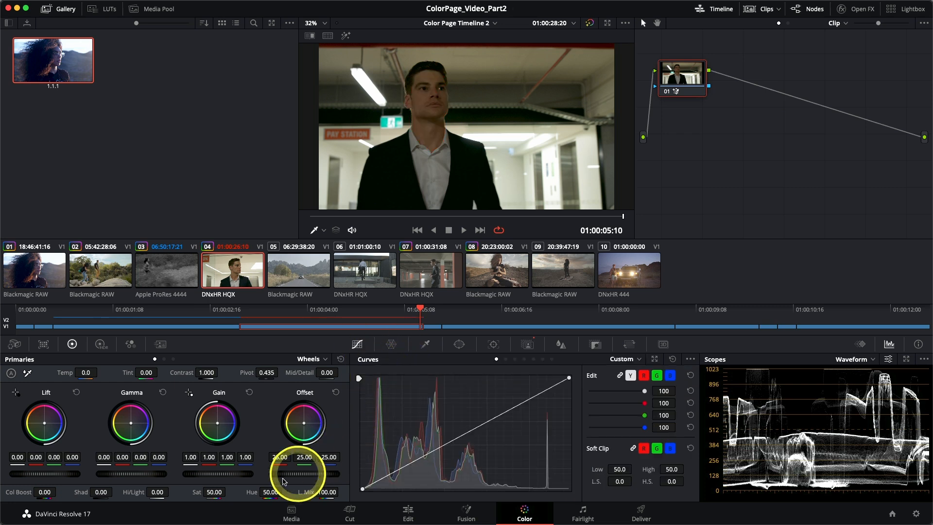
pyautogui.moveTo(130, 476); pyautogui.dragTo(208, 470)
pyautogui.moveTo(55, 494); pyautogui.dragTo(50, 493)
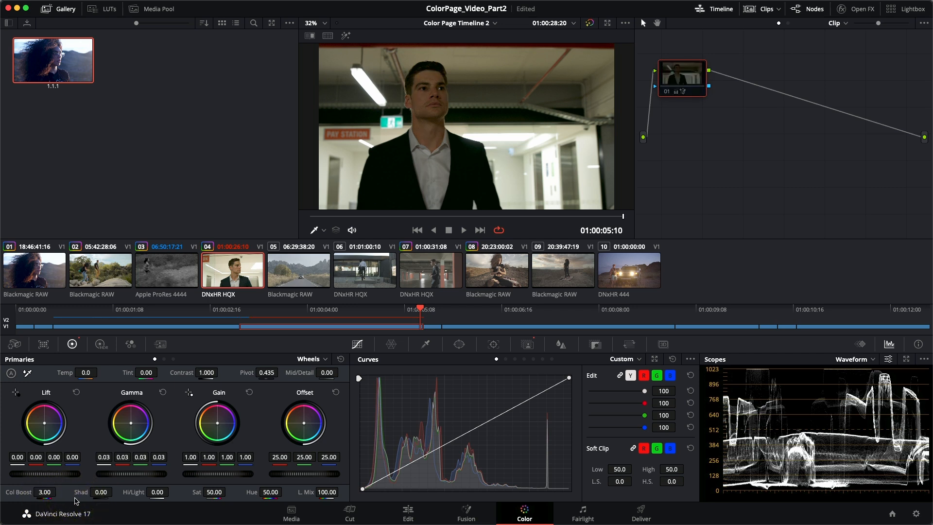
pyautogui.click(75, 501)
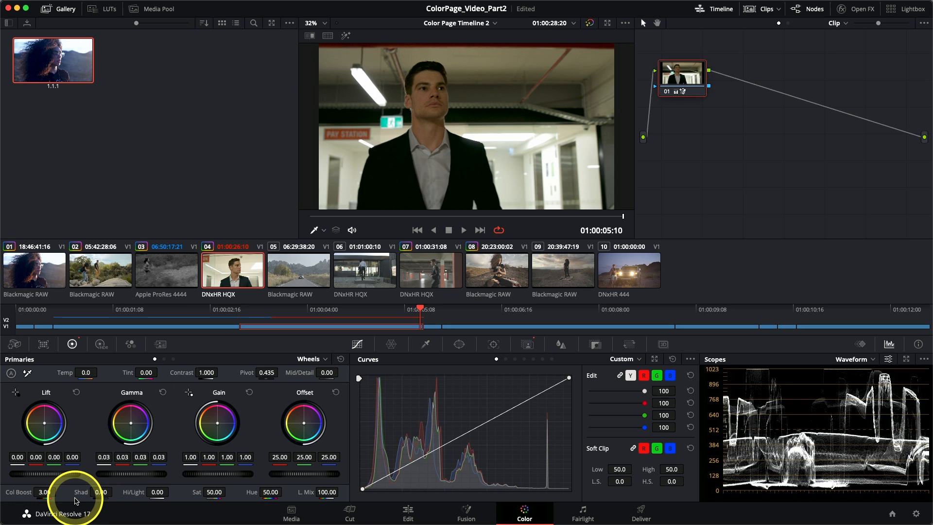
# Play clip 04, pausing at several points, to check the skin correction as the man moves
pyautogui.press('space')
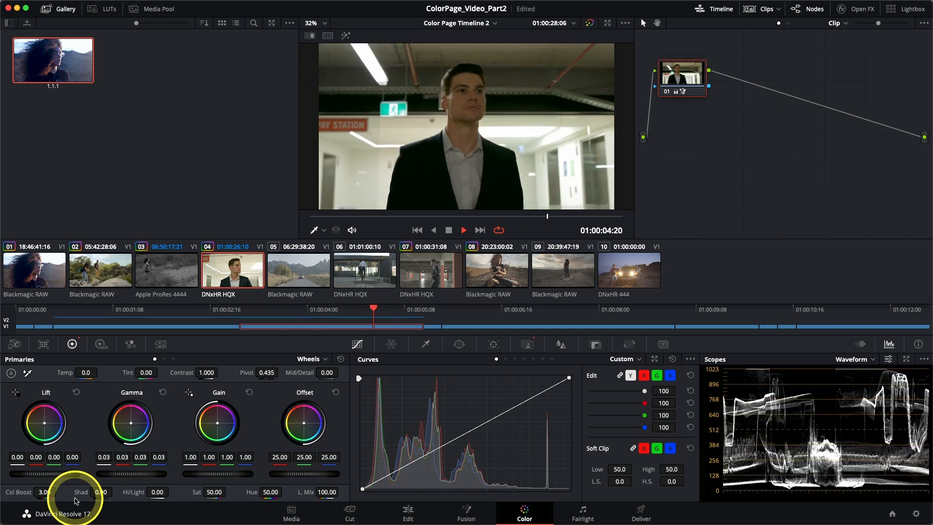
pyautogui.press('space')
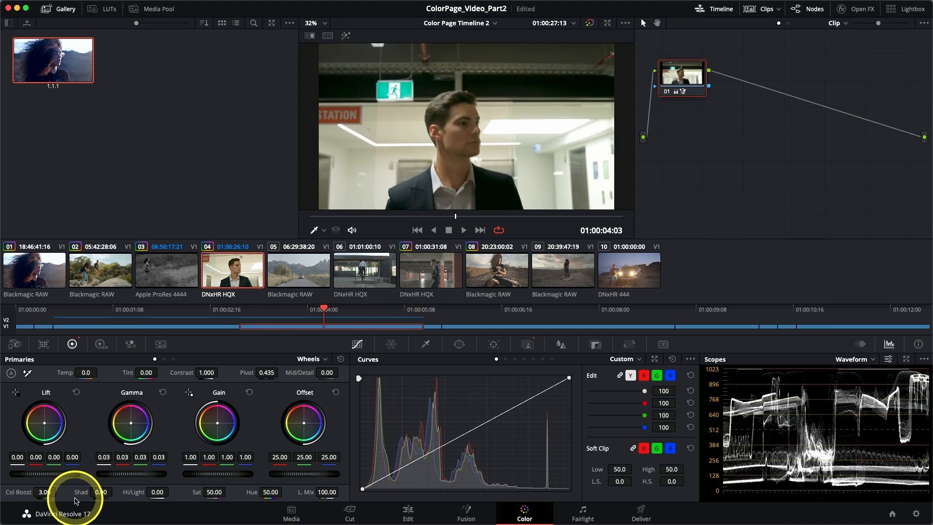
pyautogui.press('space')
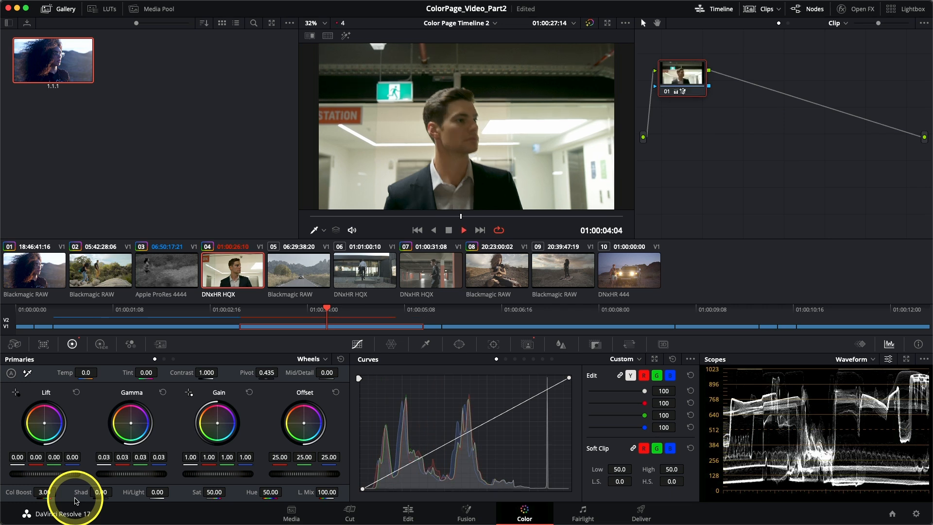
pyautogui.press('space')
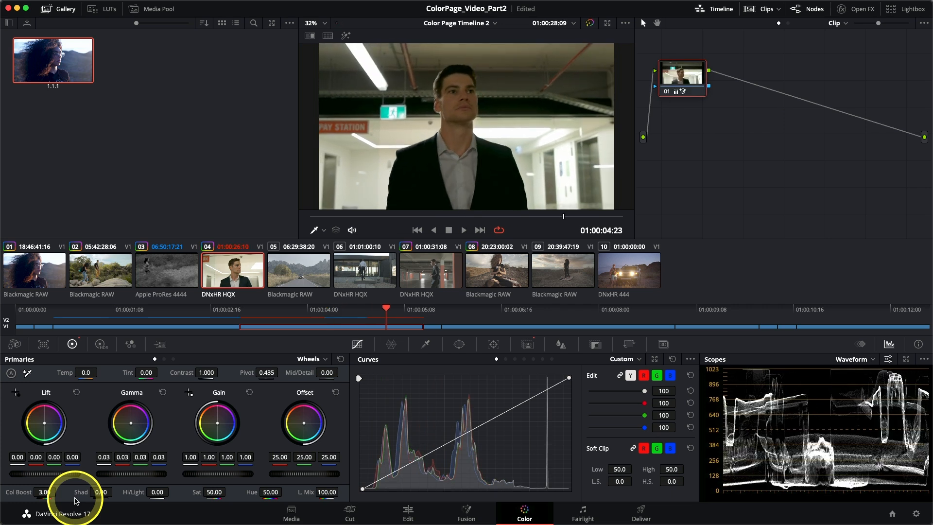
pyautogui.press('space')
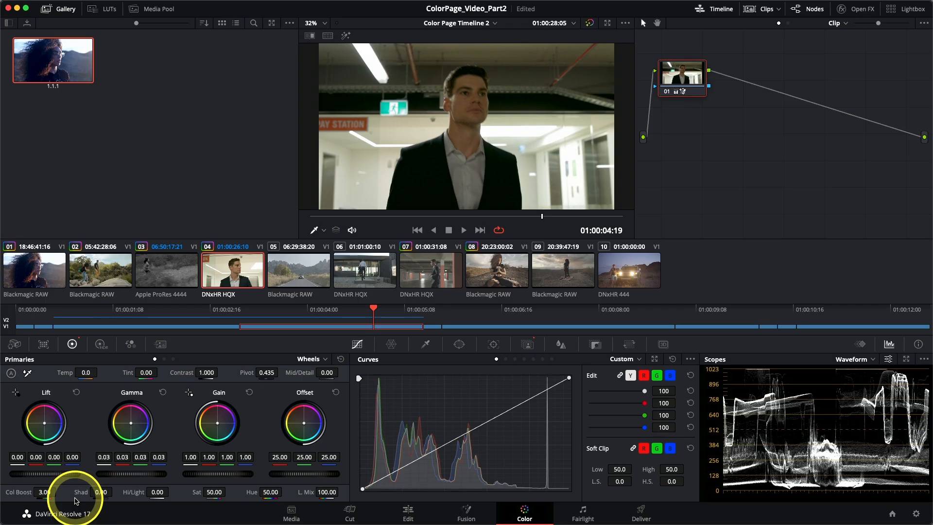
# Go to clip 05 and open the Color Warper in a floating window, resized and placed below the viewer image
pyautogui.press('Down')
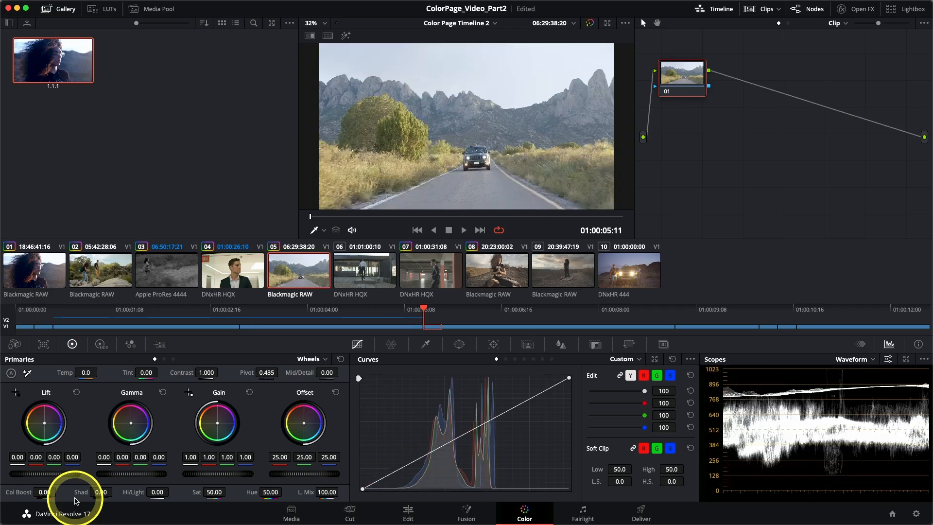
pyautogui.click(391, 346)
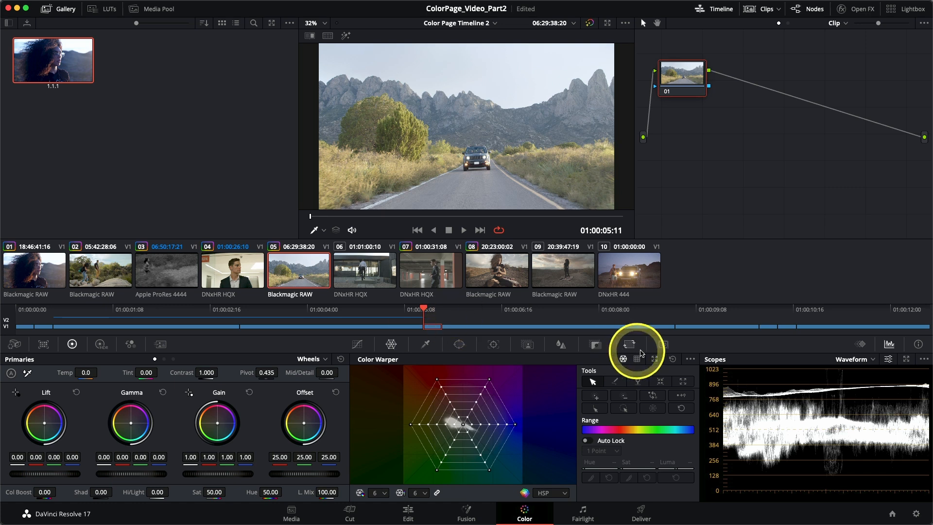
pyautogui.click(654, 361)
pyautogui.moveTo(548, 113); pyautogui.dragTo(571, 195)
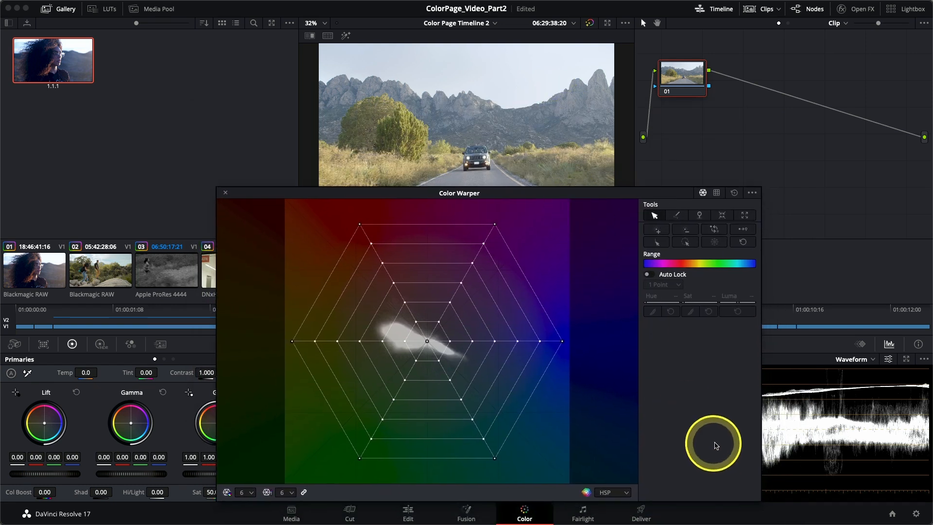
pyautogui.moveTo(760, 500); pyautogui.dragTo(708, 483)
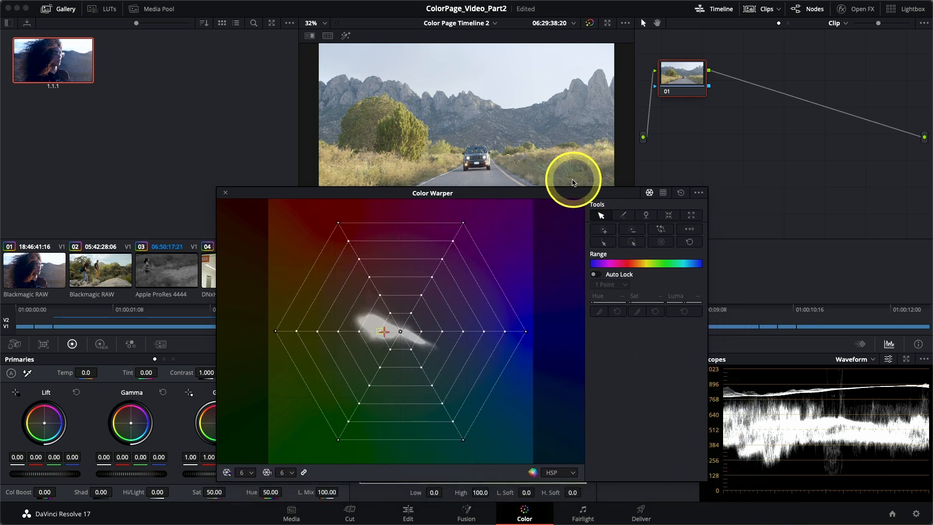
pyautogui.moveTo(559, 195); pyautogui.dragTo(592, 222)
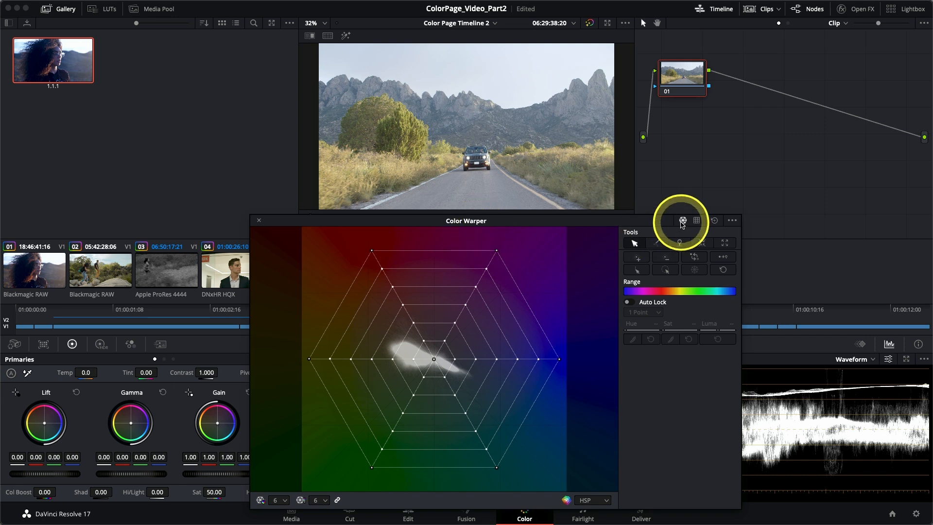
# Sample the tree's foliage in the viewer and warp it toward a richer green, with Hue 0.80 and Sat 0.58
pyautogui.moveTo(469, 189)
pyautogui.mouseDown()
pyautogui.moveTo(396, 136)
pyautogui.moveTo(399, 127)
pyautogui.mouseUp()
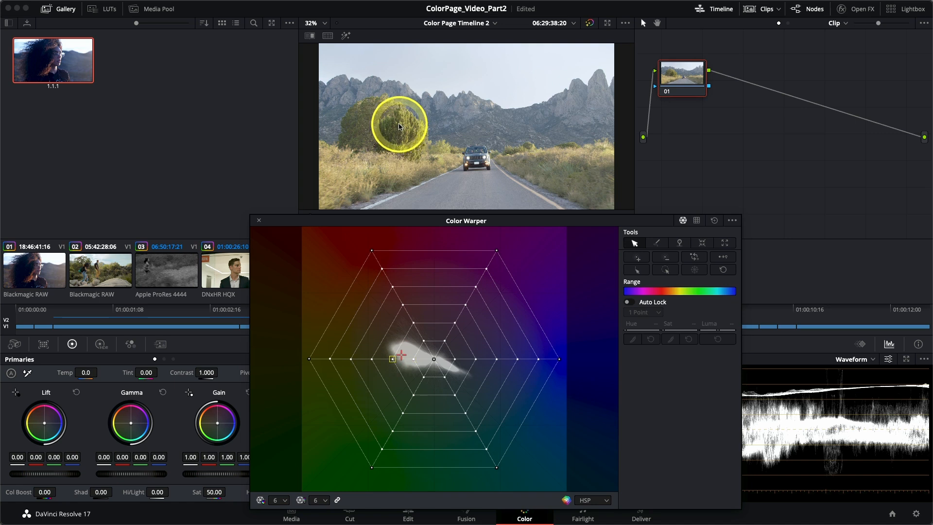
pyautogui.click(399, 125)
pyautogui.moveTo(398, 122); pyautogui.dragTo(377, 115)
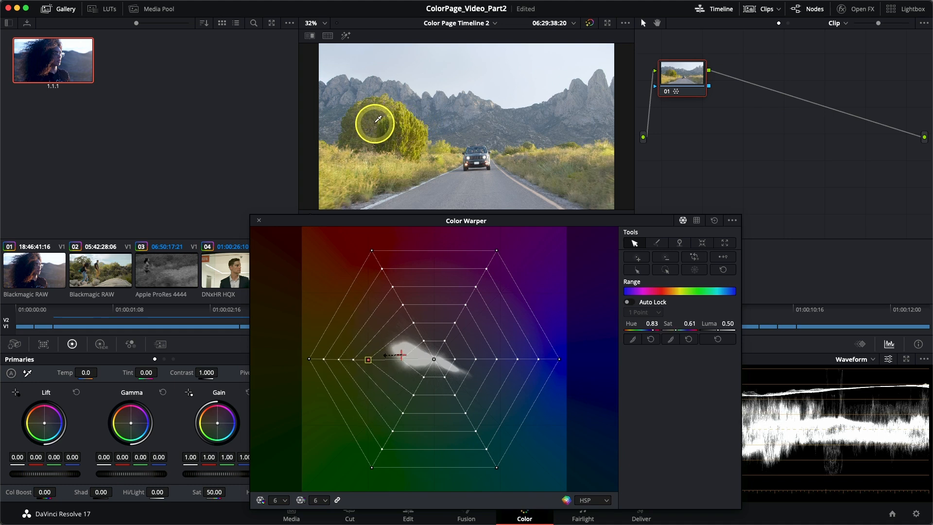
pyautogui.moveTo(378, 119)
pyautogui.mouseDown()
pyautogui.moveTo(372, 136)
pyautogui.moveTo(392, 162)
pyautogui.moveTo(365, 170)
pyautogui.moveTo(409, 136)
pyautogui.moveTo(379, 157)
pyautogui.moveTo(377, 136)
pyautogui.moveTo(395, 132)
pyautogui.moveTo(382, 136)
pyautogui.mouseUp()
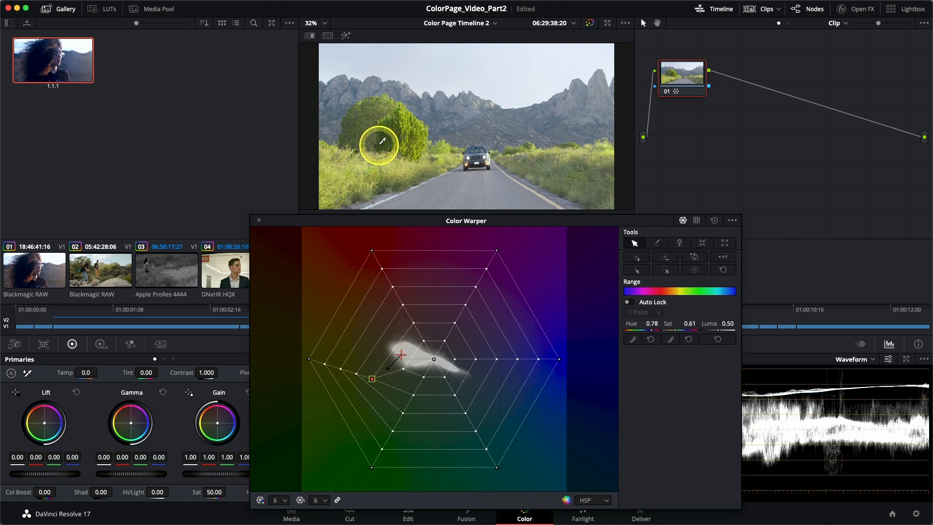
pyautogui.moveTo(383, 141)
pyautogui.mouseDown()
pyautogui.moveTo(393, 146)
pyautogui.moveTo(376, 142)
pyautogui.moveTo(384, 137)
pyautogui.moveTo(381, 155)
pyautogui.mouseUp()
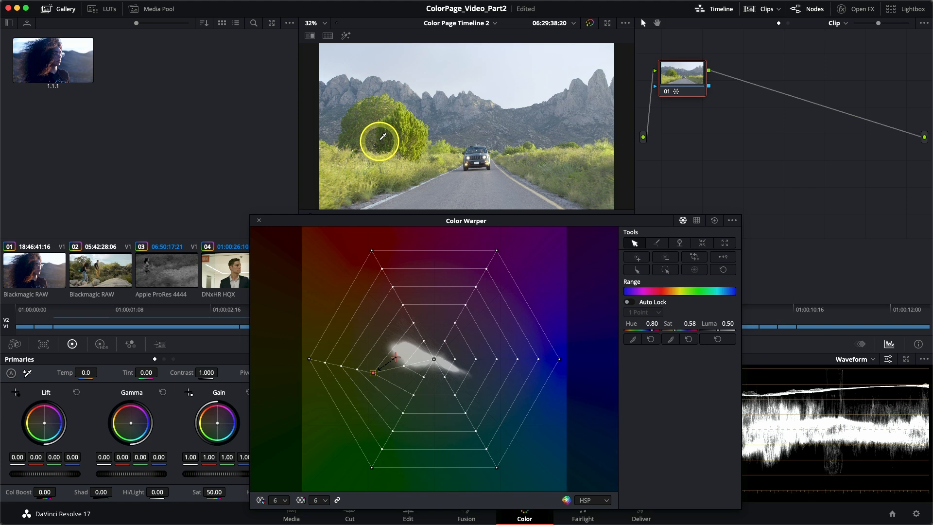
# Warp the tree's foliage to golden yellow with Hue 0.89 and Sat 0.65, and set the Color Warper's linked grid resolution to 12
pyautogui.moveTo(377, 140); pyautogui.dragTo(381, 95)
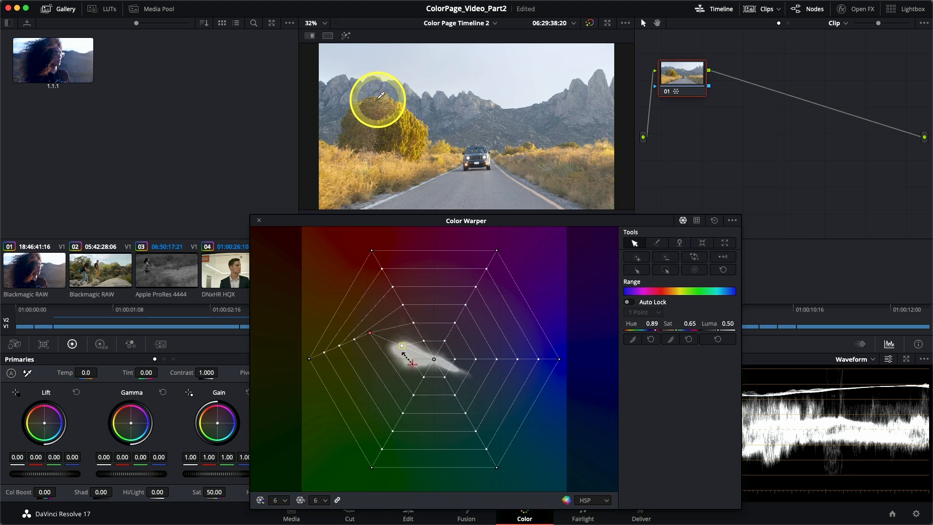
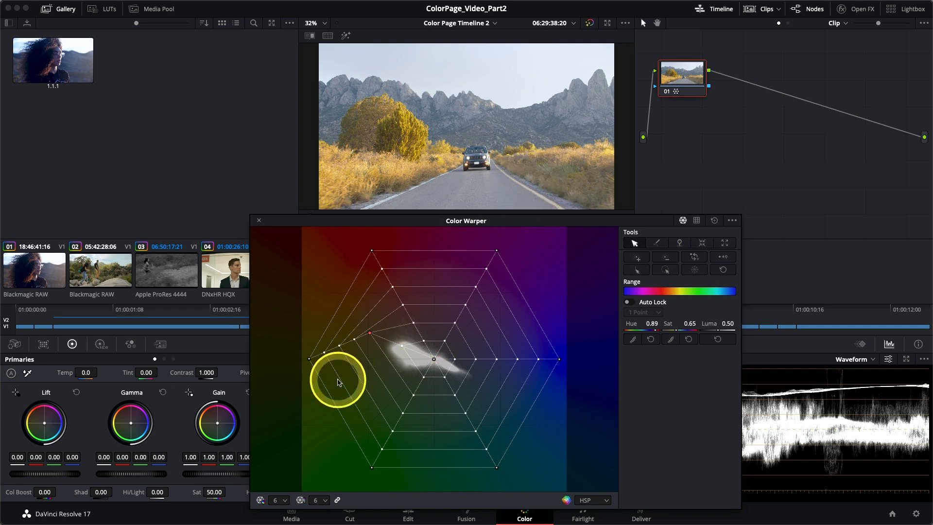
pyautogui.click(285, 502)
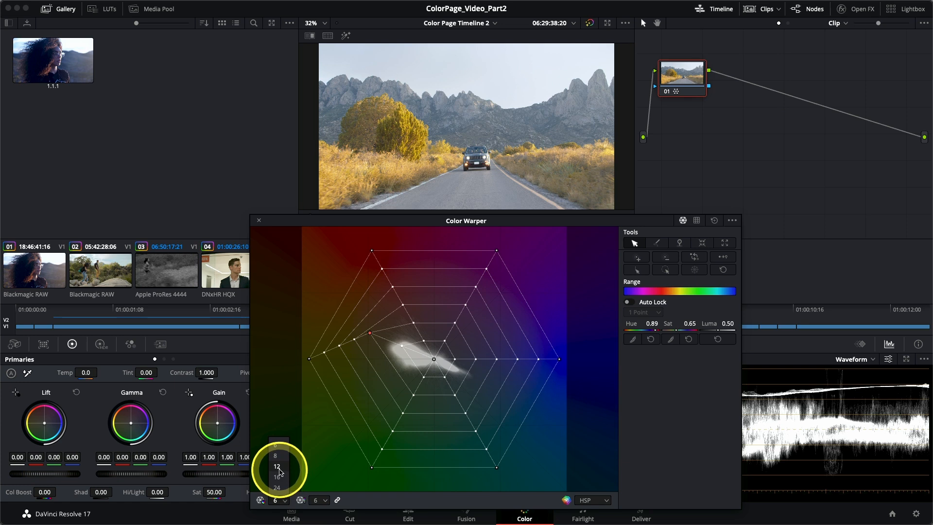
pyautogui.click(278, 467)
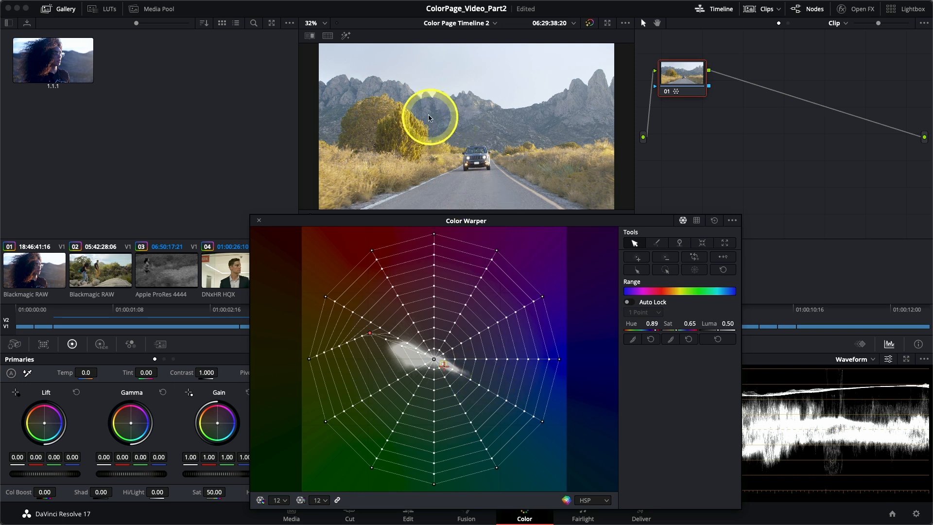
# Try warping the mountains toward blue, reset that point, and convert the near-neutral point at Hue 0.42 and Sat 0.10 to a pin
pyautogui.moveTo(436, 116); pyautogui.dragTo(462, 141)
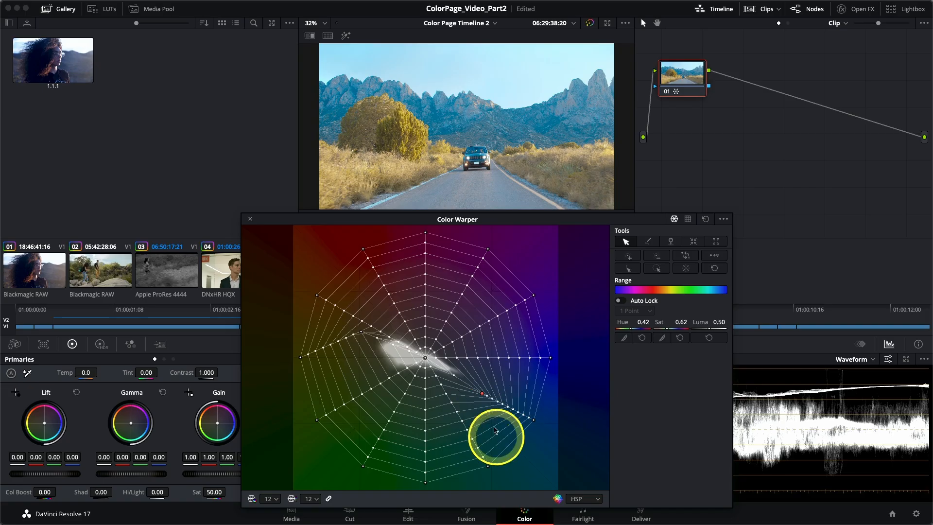
pyautogui.doubleClick(482, 394)
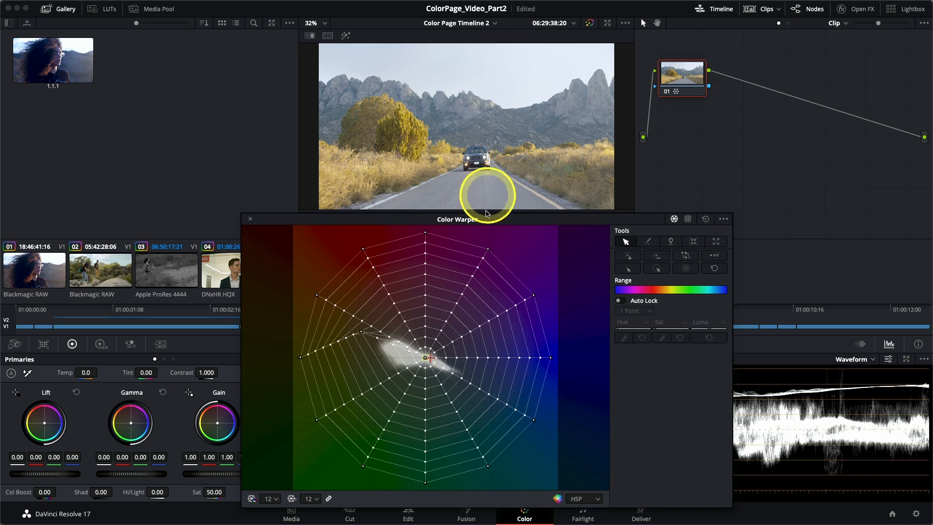
pyautogui.click(434, 363)
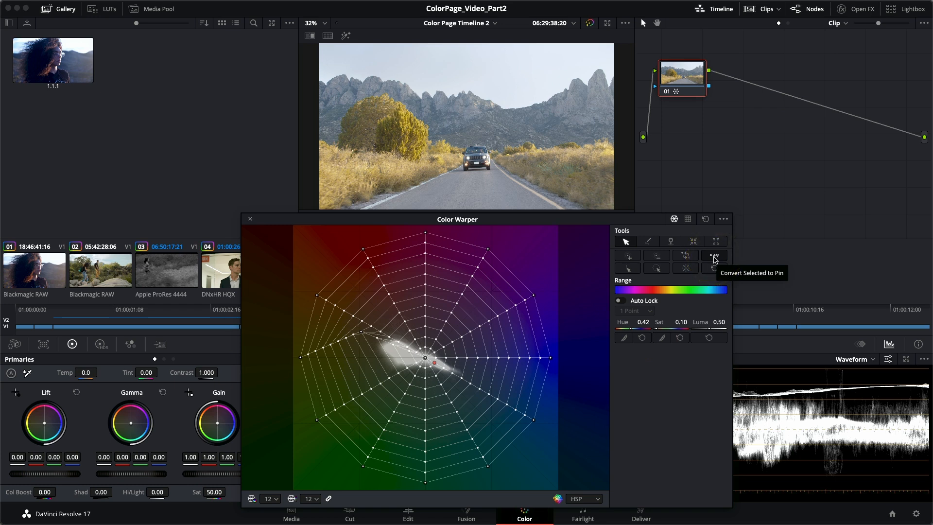
pyautogui.click(714, 257)
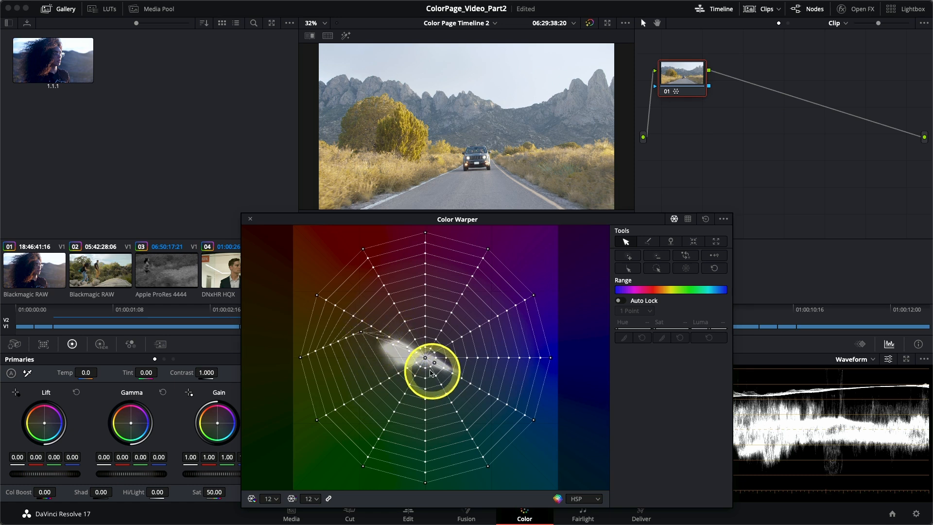
# Sample the mountains and warp them toward blue with Hue 0.41 and Sat 0.45, and close the floating Color Warper window
pyautogui.click(438, 111)
pyautogui.moveTo(444, 111)
pyautogui.mouseDown()
pyautogui.moveTo(451, 116)
pyautogui.moveTo(430, 100)
pyautogui.moveTo(454, 127)
pyautogui.moveTo(447, 118)
pyautogui.moveTo(472, 126)
pyautogui.moveTo(452, 177)
pyautogui.moveTo(473, 225)
pyautogui.moveTo(465, 245)
pyautogui.mouseUp()
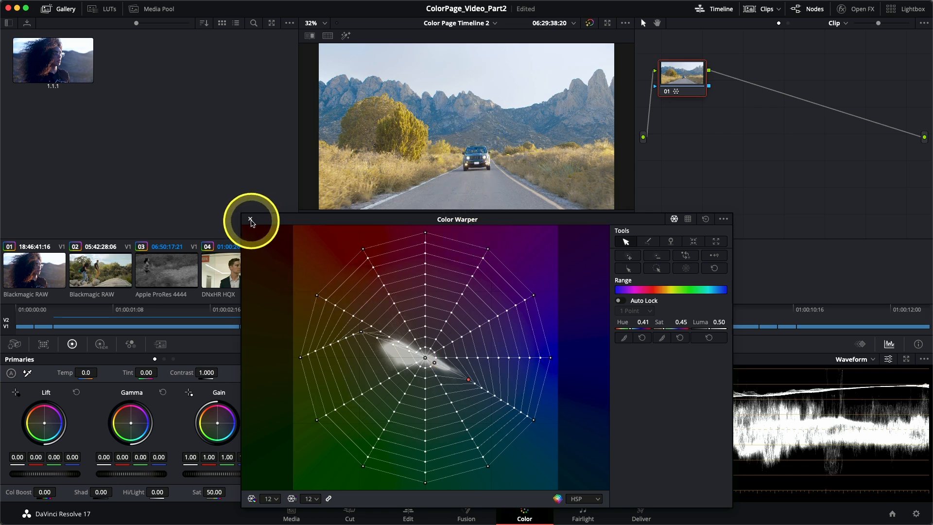
pyautogui.click(250, 221)
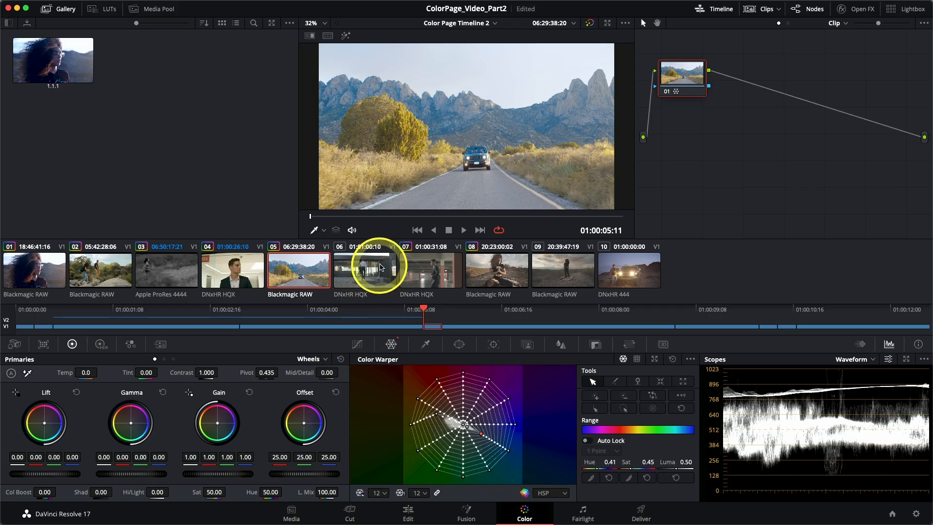
# Go to clip 06, search the Open FX library for "tilt", and apply Tilt-Shift Blur to node 01
pyautogui.click(385, 282)
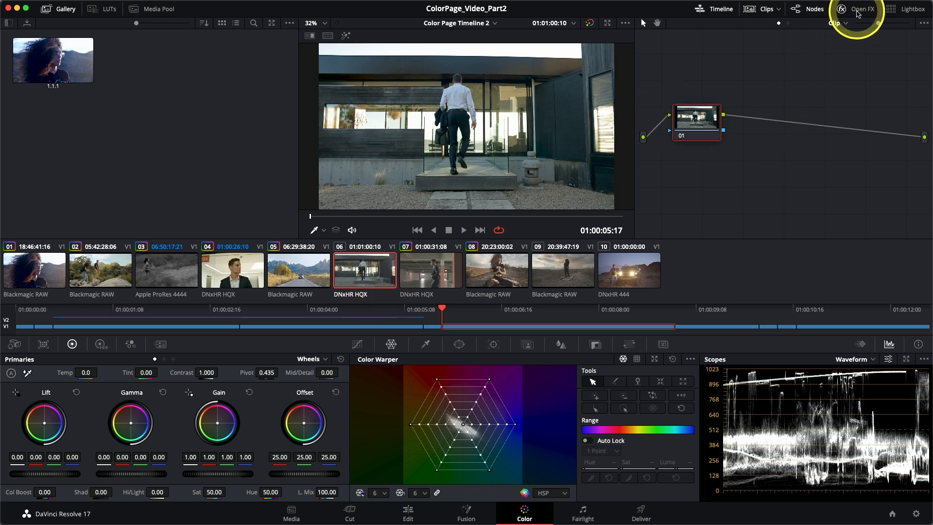
pyautogui.click(857, 11)
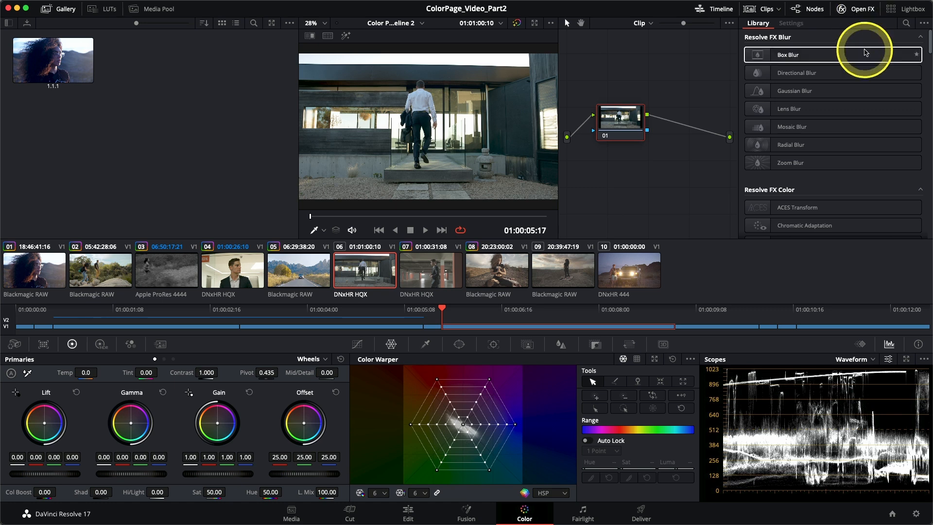
pyautogui.scroll(-2, 929, 48)
pyautogui.moveTo(929, 47)
pyautogui.mouseDown()
pyautogui.moveTo(930, 210)
pyautogui.moveTo(930, 49)
pyautogui.mouseUp()
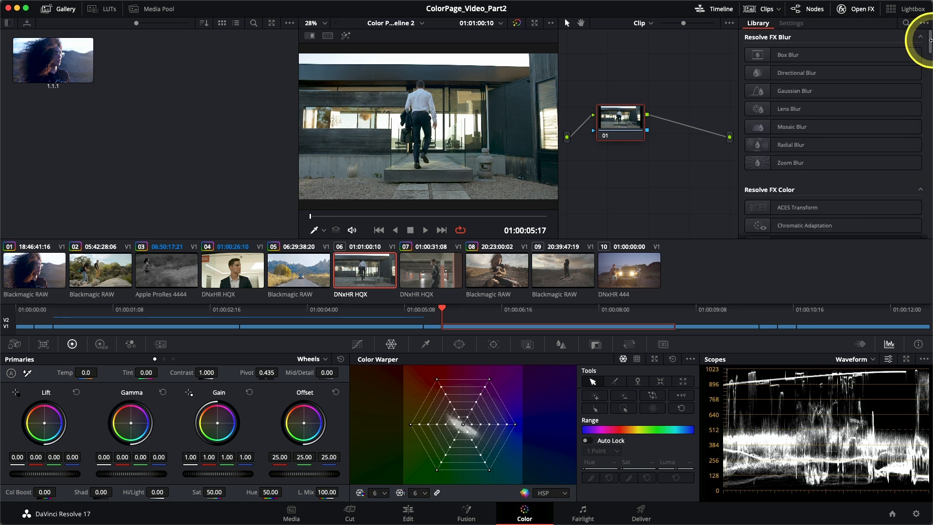
pyautogui.click(906, 25)
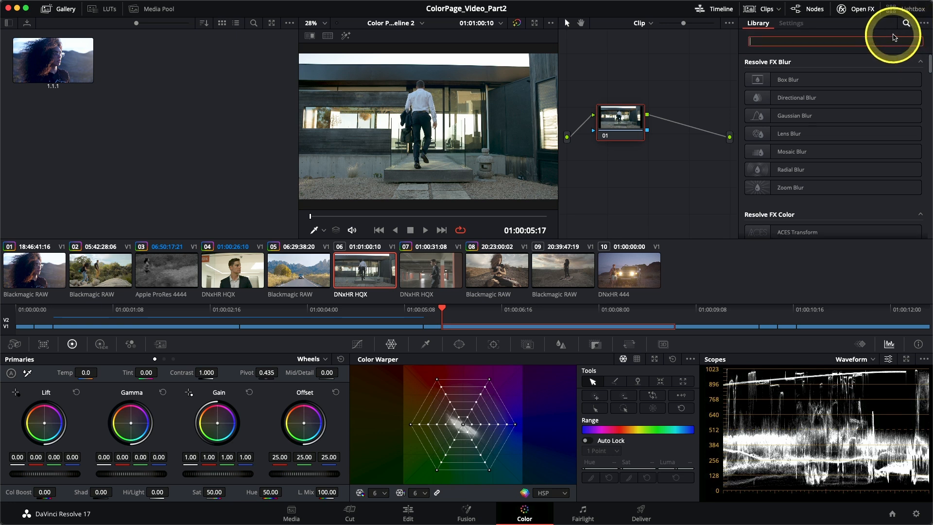
pyautogui.write('tilt')
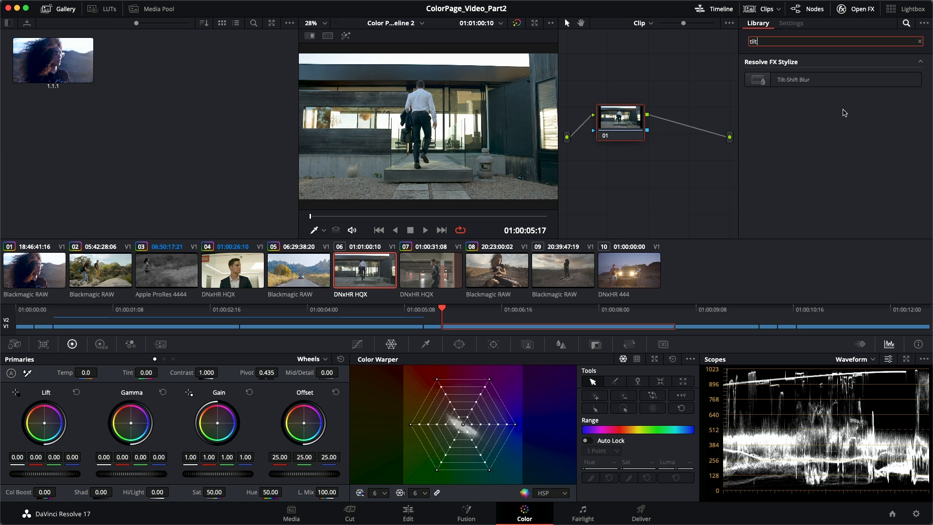
pyautogui.click(790, 80)
pyautogui.moveTo(790, 80); pyautogui.dragTo(623, 125)
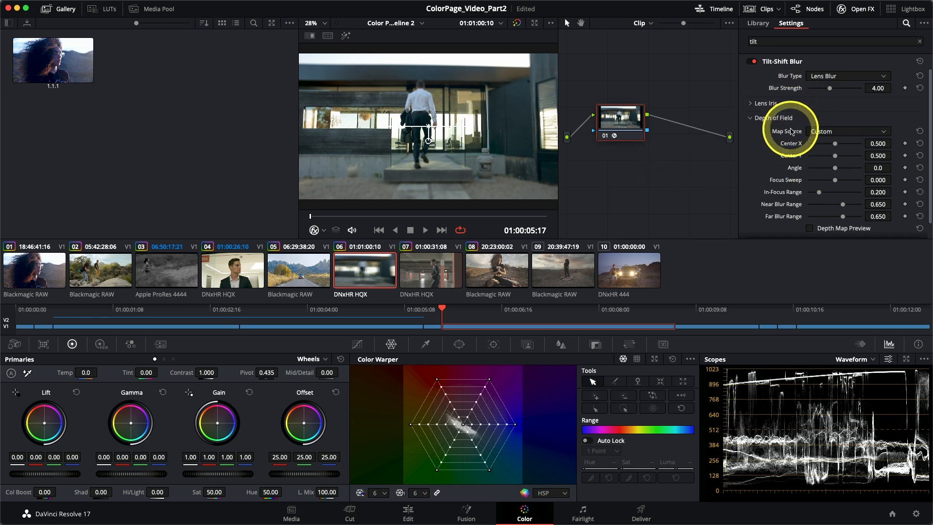
# Set the Tilt-Shift Blur's Focus Sweep to -0.083 and In-Focus Range to 0.303, using the depth map preview as a temporary guide
pyautogui.click(810, 228)
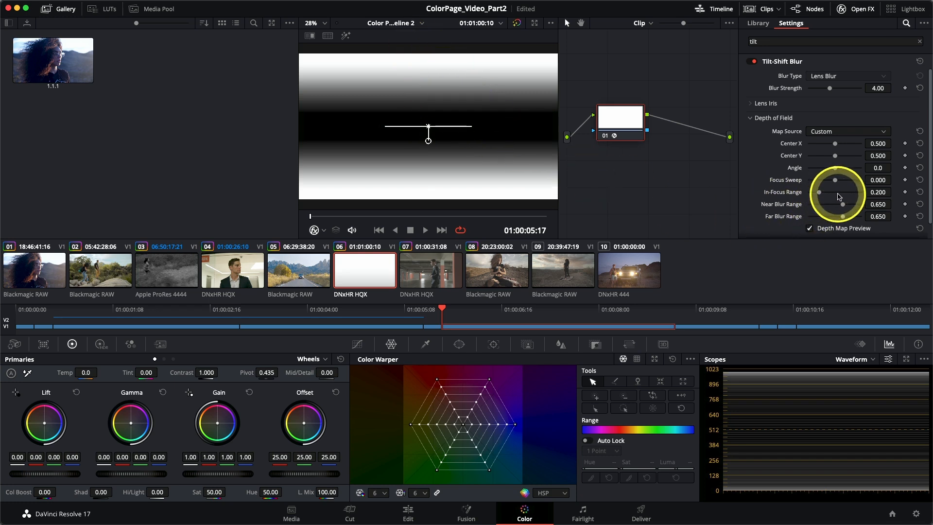
pyautogui.moveTo(835, 182); pyautogui.dragTo(833, 184)
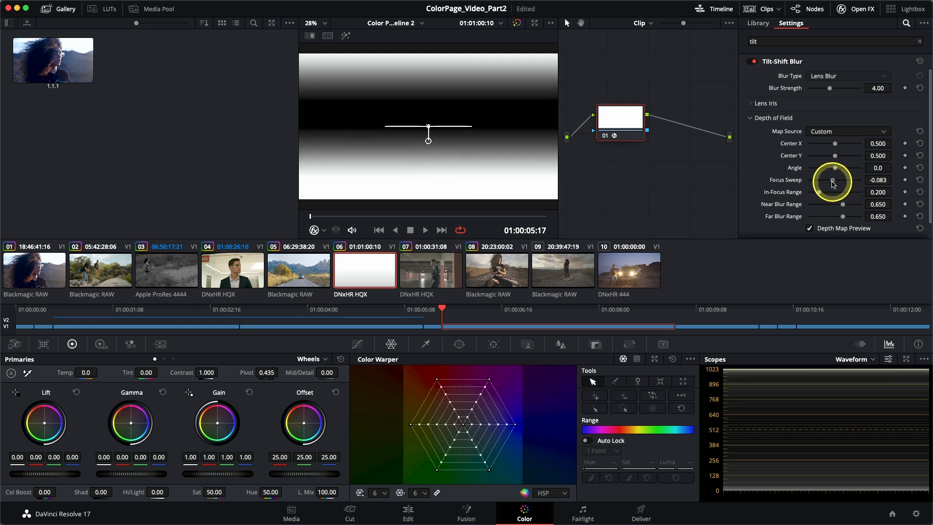
pyautogui.click(810, 228)
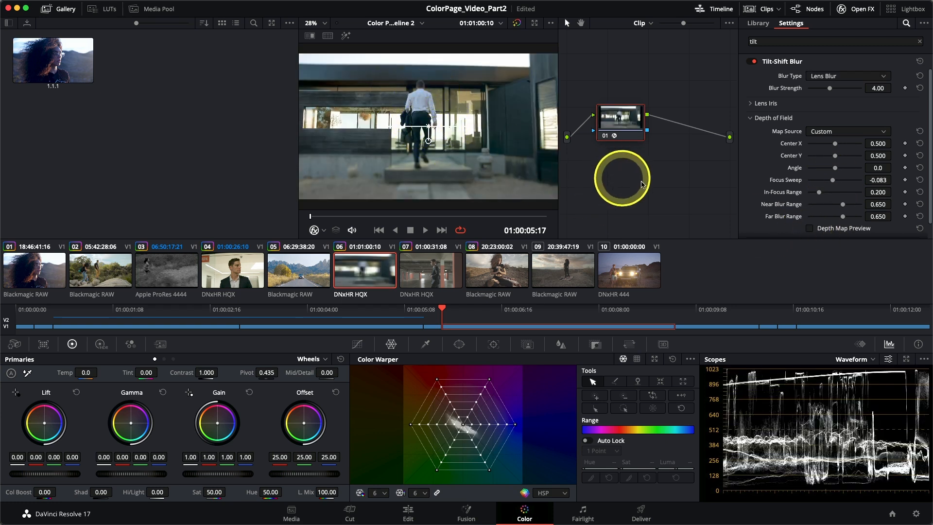
pyautogui.click(809, 229)
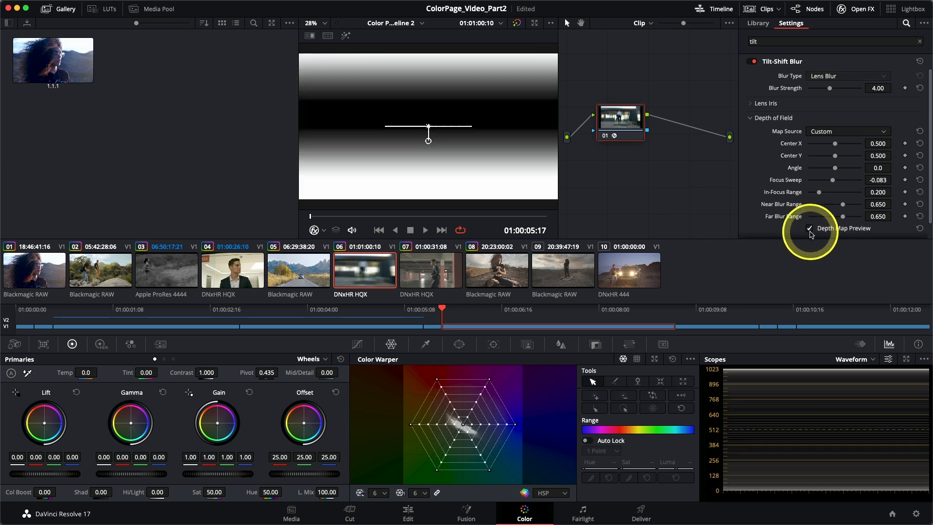
pyautogui.moveTo(820, 196); pyautogui.dragTo(824, 195)
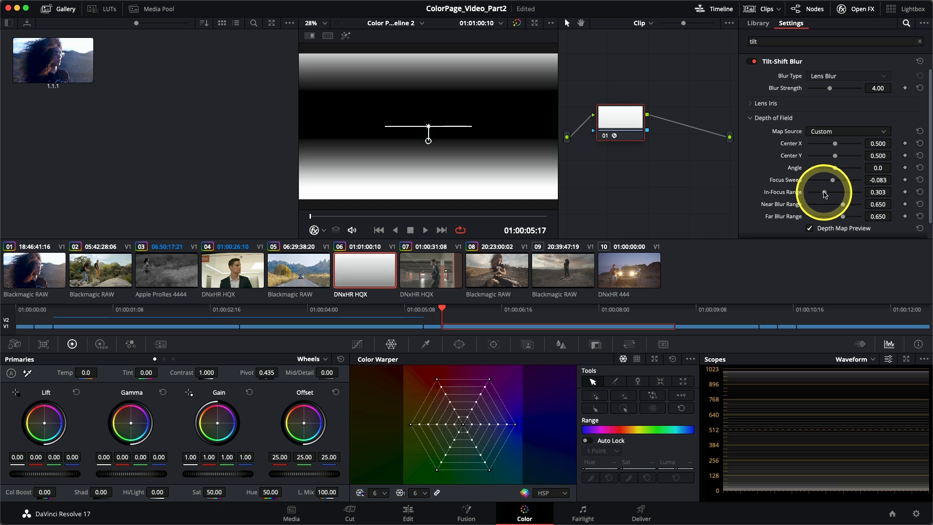
pyautogui.click(809, 228)
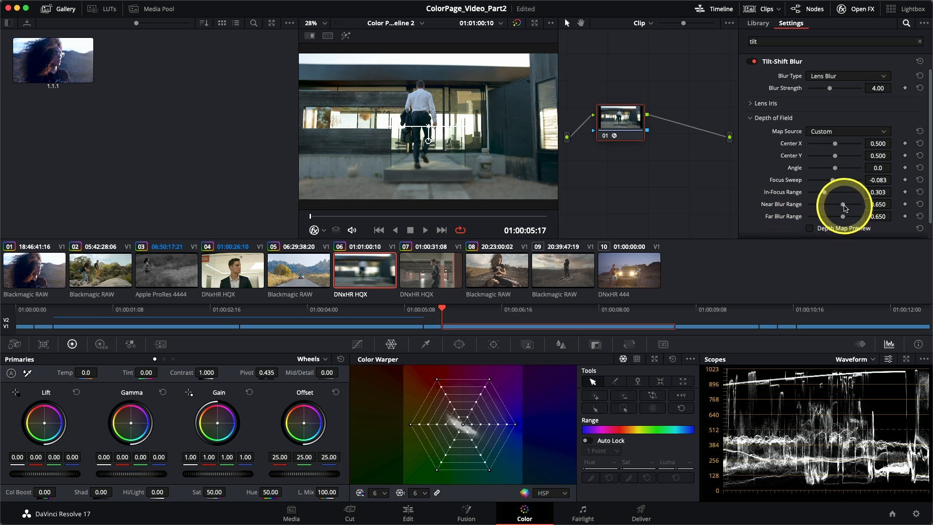
# Set Near Blur Range to 0.614 and Far Blur Range to 0.679, and play clip 06 full screen to review the blur
pyautogui.moveTo(843, 208)
pyautogui.mouseDown()
pyautogui.moveTo(854, 206)
pyautogui.moveTo(843, 207)
pyautogui.mouseUp()
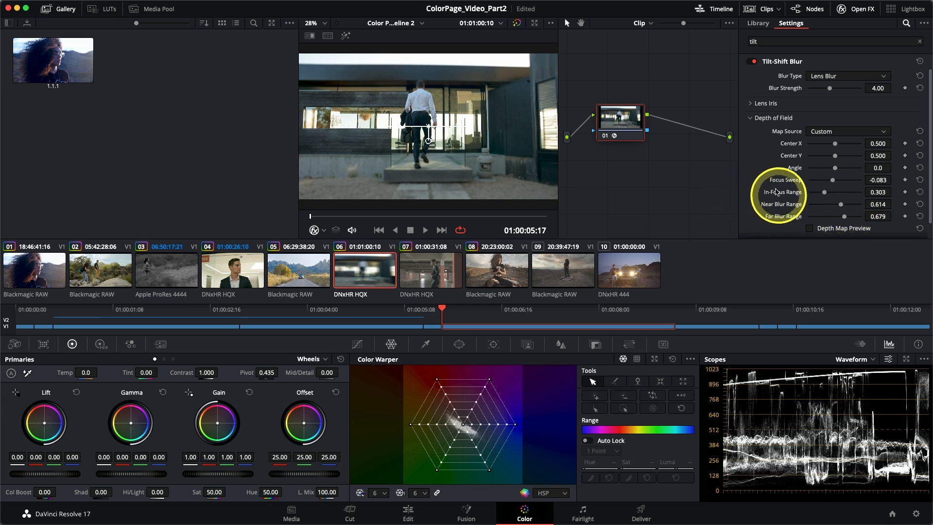
pyautogui.press('super+f')
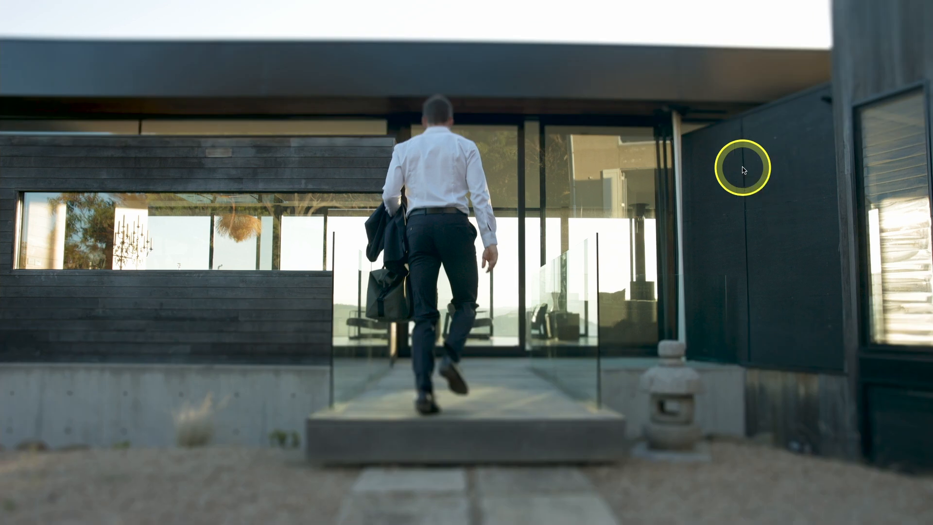
pyautogui.moveTo(821, 208)
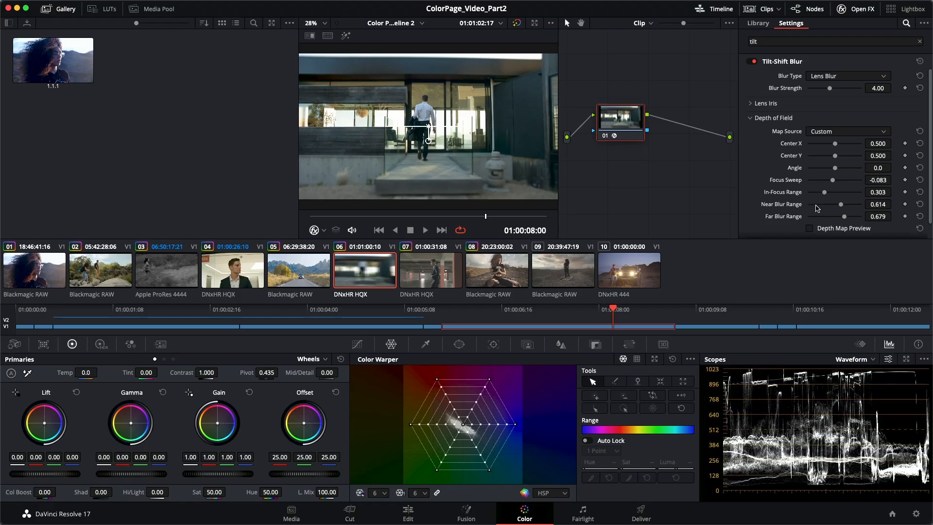
# On clip 07, add a serial node after Balance and fit a small circular window around the man's head, with Soft 1 at 0.92
pyautogui.click(448, 273)
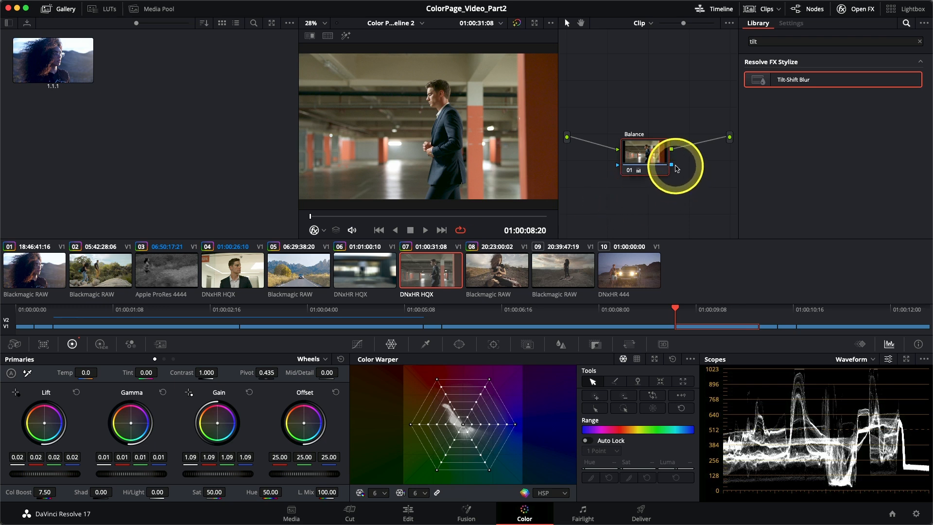
pyautogui.hotkey('alt', 's')
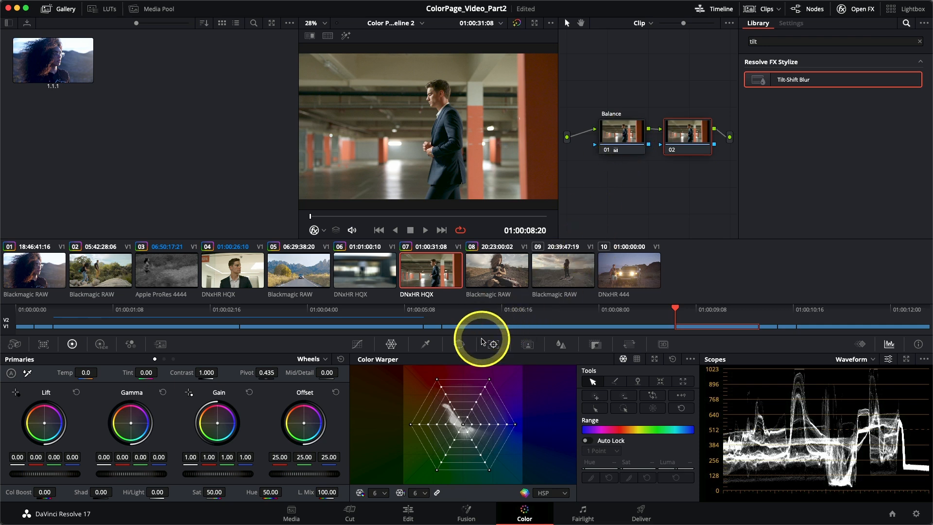
pyautogui.click(467, 348)
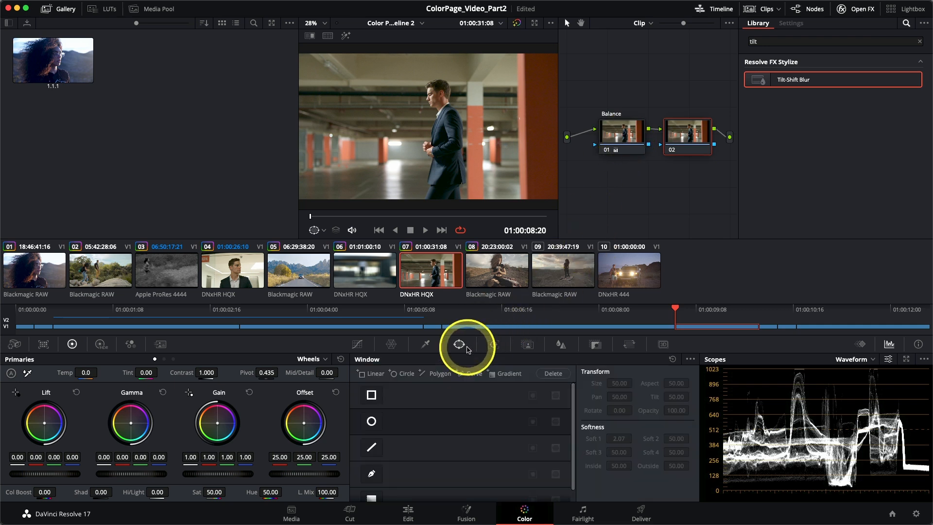
pyautogui.click(371, 422)
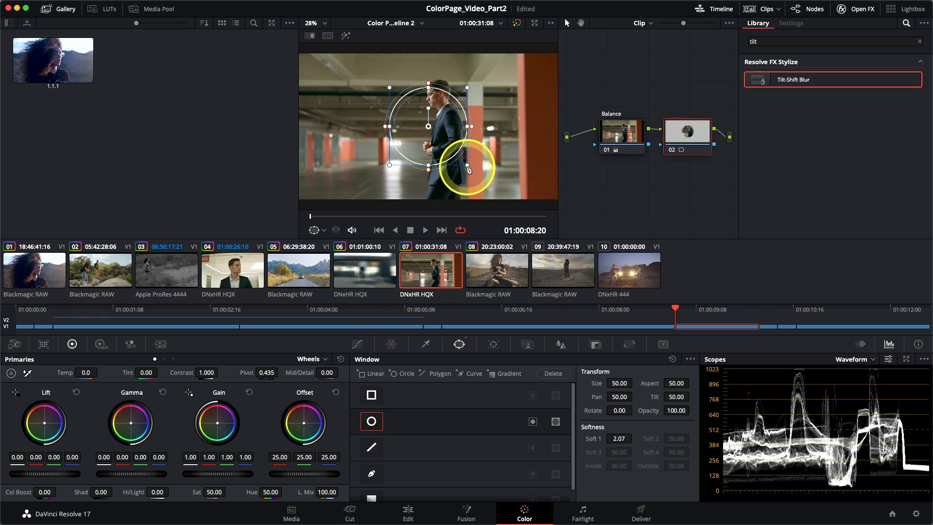
pyautogui.moveTo(454, 154); pyautogui.dragTo(437, 95)
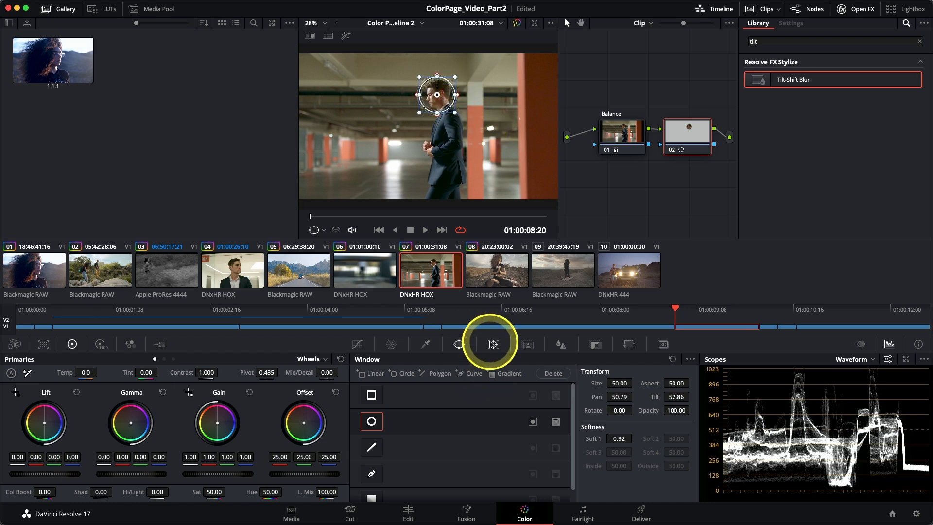
# Track the head window forward through clip 07, widen the viewer, and return the playhead to the clip's start
pyautogui.click(493, 344)
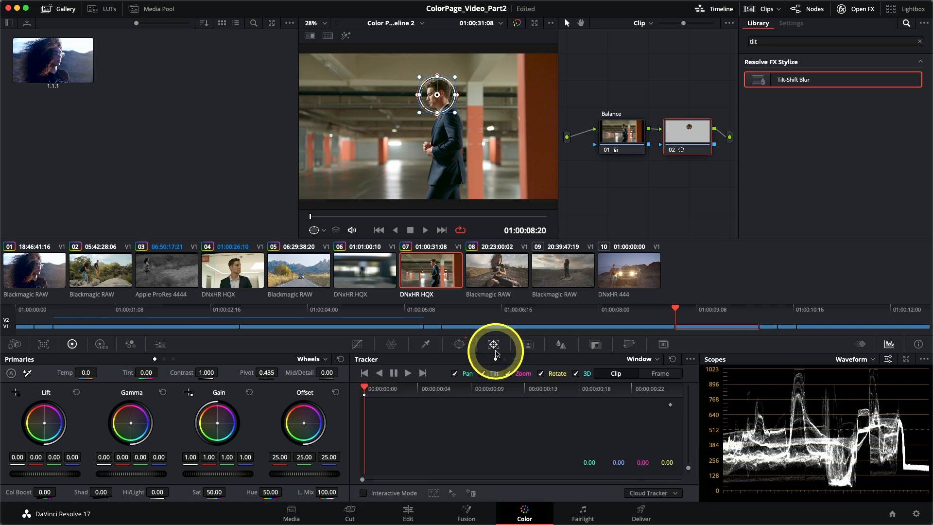
pyautogui.click(407, 373)
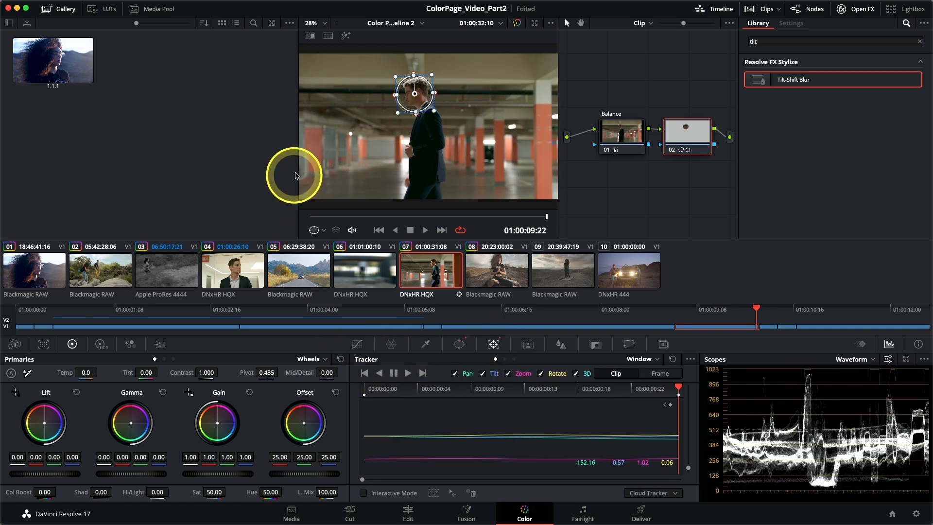
pyautogui.moveTo(299, 173); pyautogui.dragTo(262, 170)
pyautogui.moveTo(545, 216); pyautogui.dragTo(254, 208)
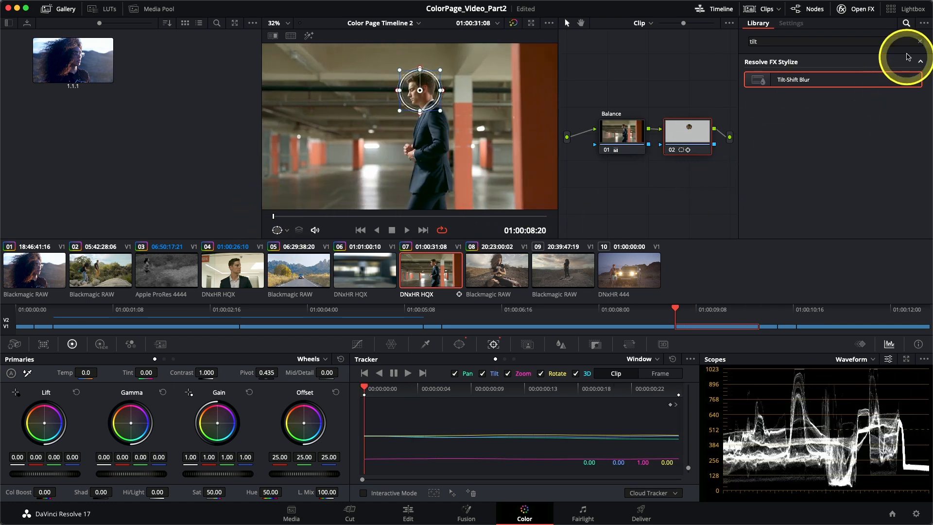
# Clear the effects library search and apply Mosaic Blur to node 02 so it pixelates the man's head
pyautogui.click(920, 42)
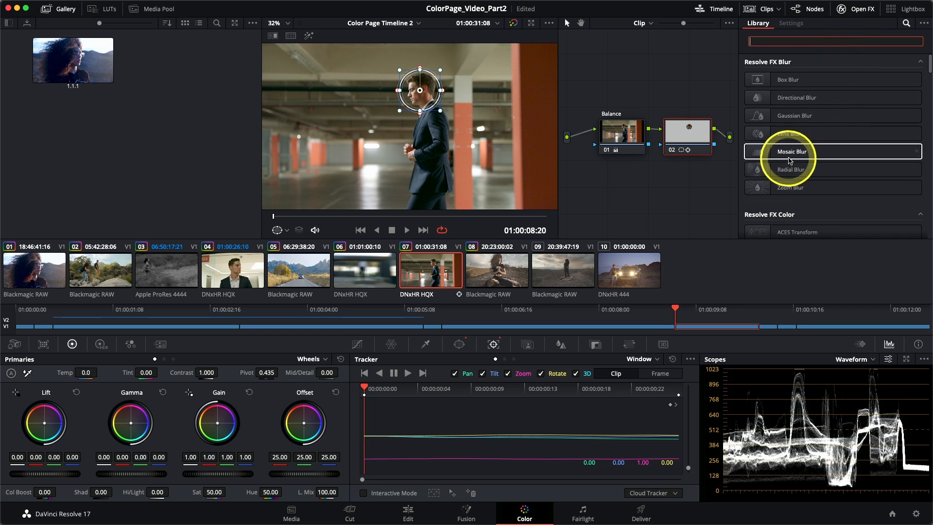
pyautogui.moveTo(791, 155); pyautogui.dragTo(689, 136)
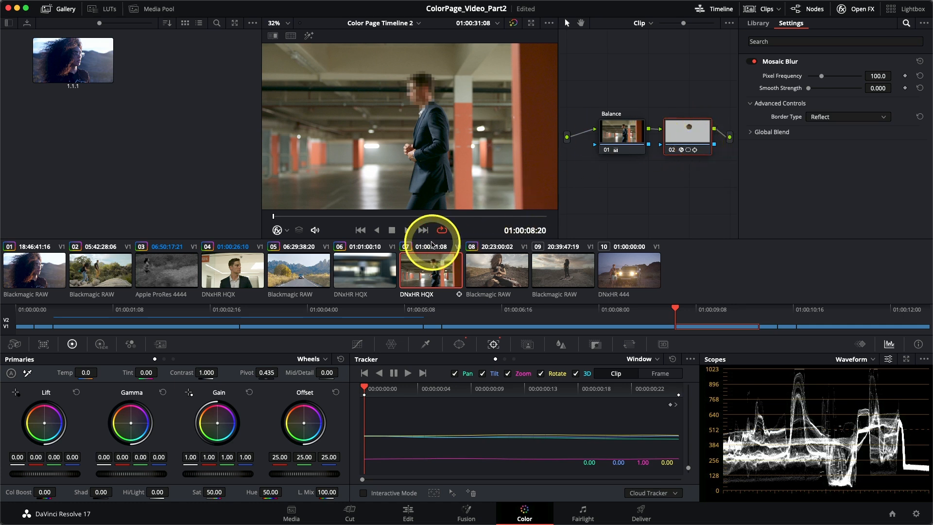
# Play clip 07 to review the mosaic blur over the man's head
pyautogui.click(407, 231)
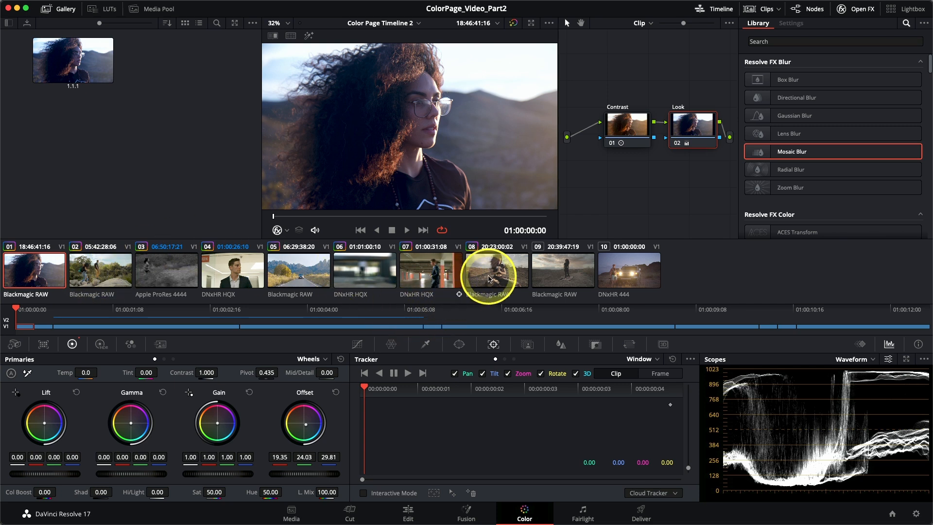
# Compare clip 08 with clip 01, then grab a still of clip 01's grade and label it Blue Look
pyautogui.click(488, 278)
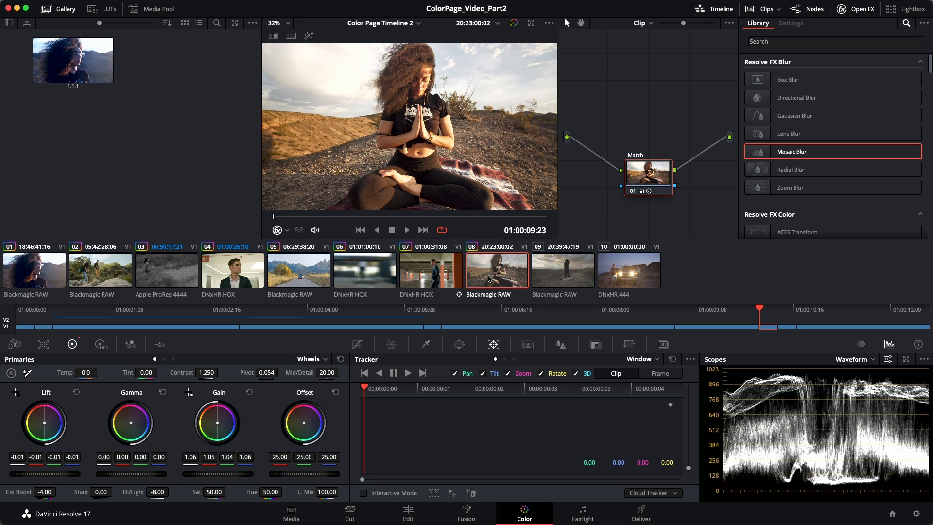
pyautogui.click(35, 269)
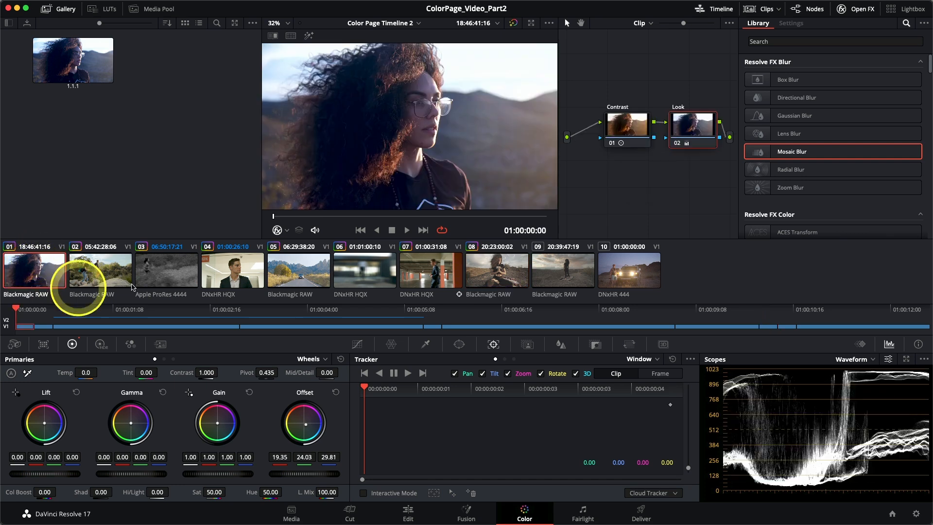
pyautogui.rightClick(366, 121)
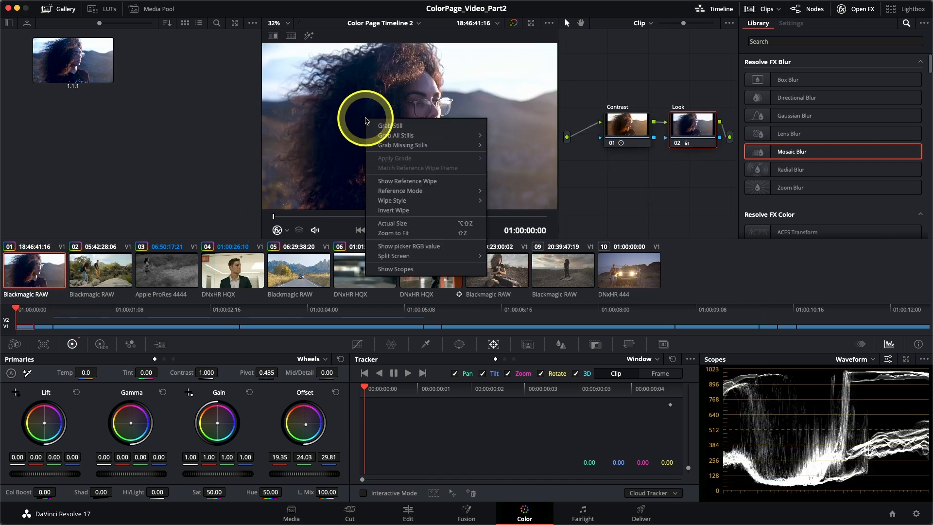
pyautogui.click(389, 127)
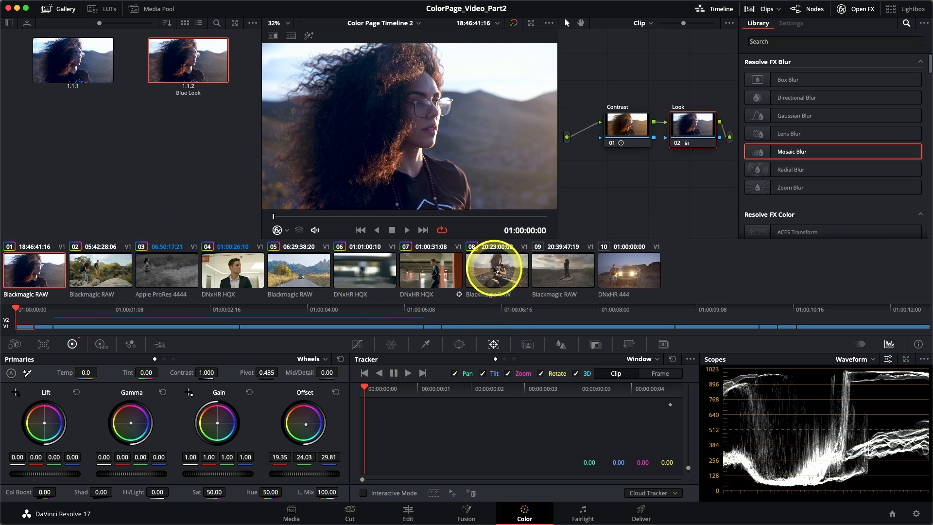
# Select clip 08, hide the effects library to widen the node graph, and reposition the Match node
pyautogui.click(494, 277)
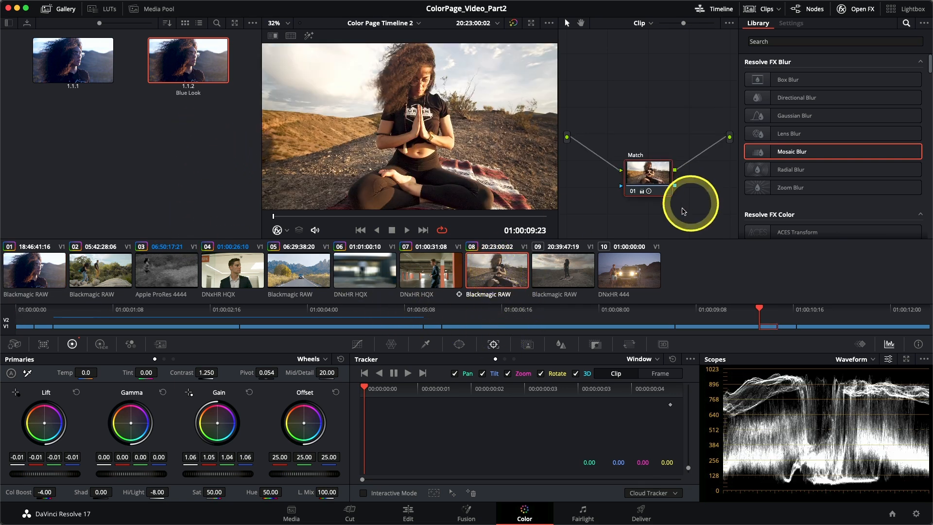
pyautogui.click(853, 15)
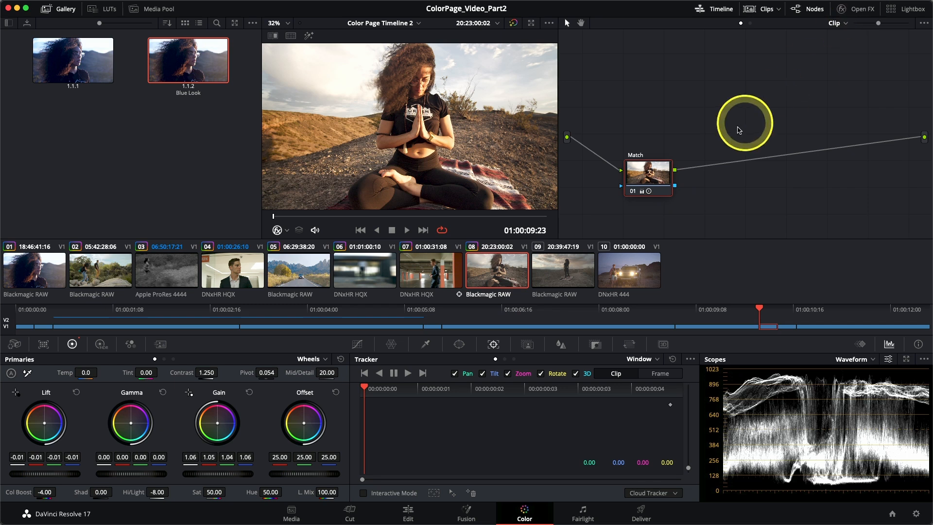
pyautogui.moveTo(650, 171); pyautogui.dragTo(672, 163)
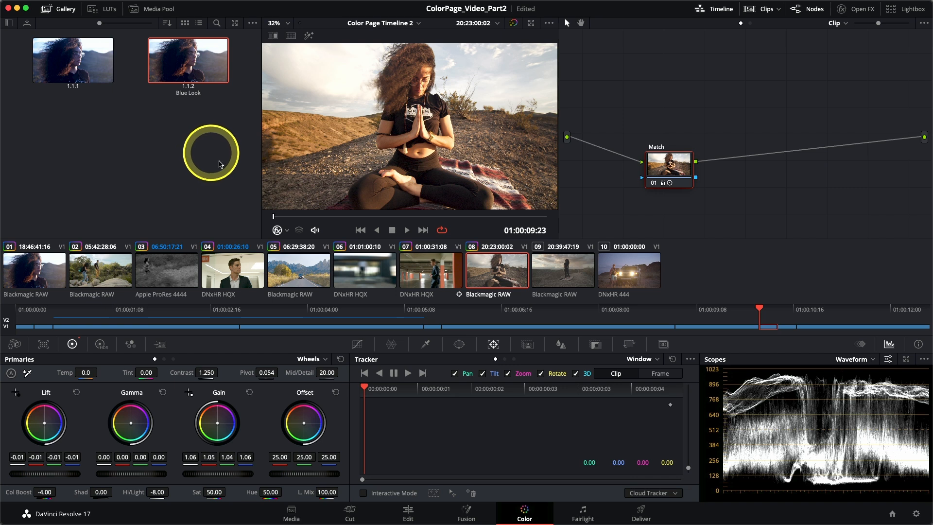
# Try applying the Blue Look still's full grade to clip 08, compare it with clip 01, and undo the applied grade
pyautogui.rightClick(185, 58)
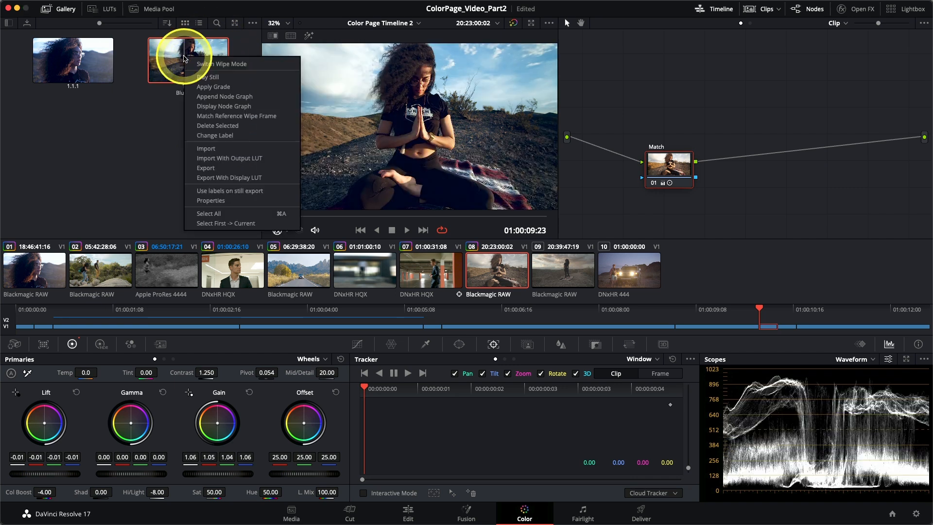
pyautogui.click(204, 87)
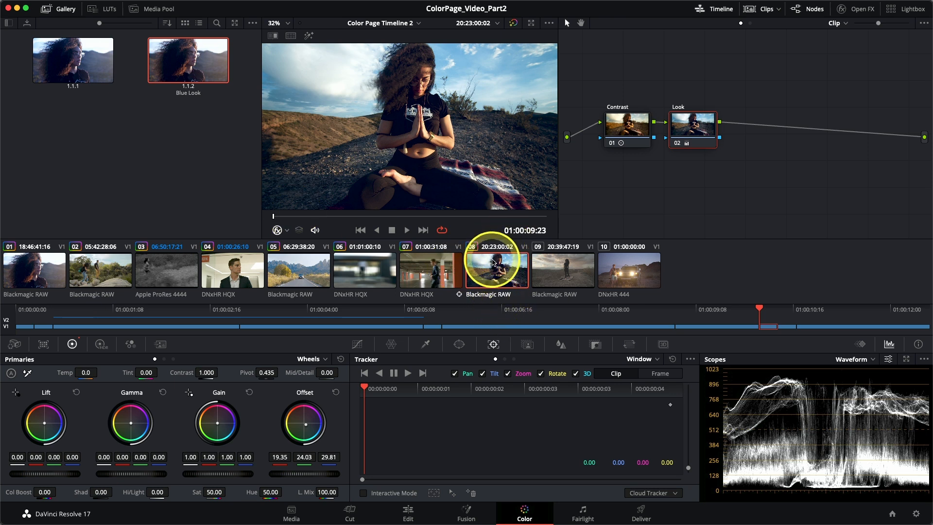
pyautogui.click(64, 284)
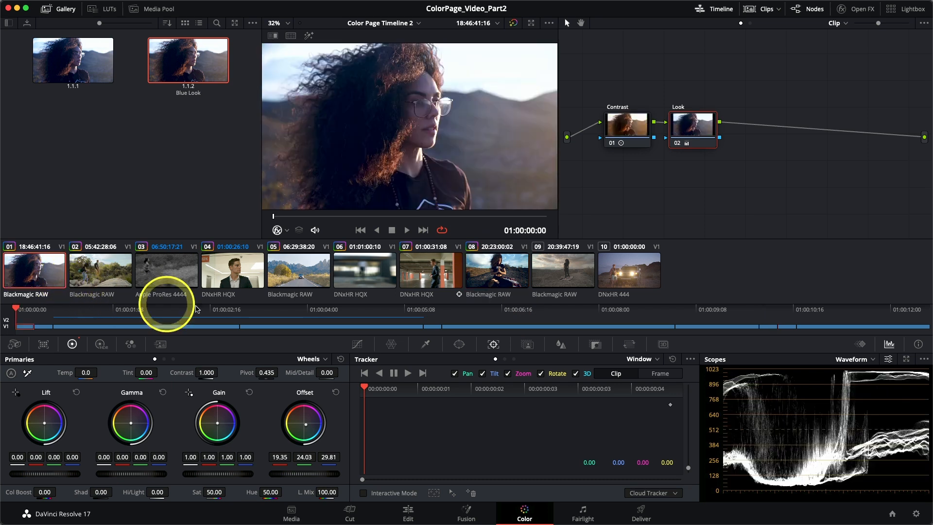
pyautogui.click(487, 278)
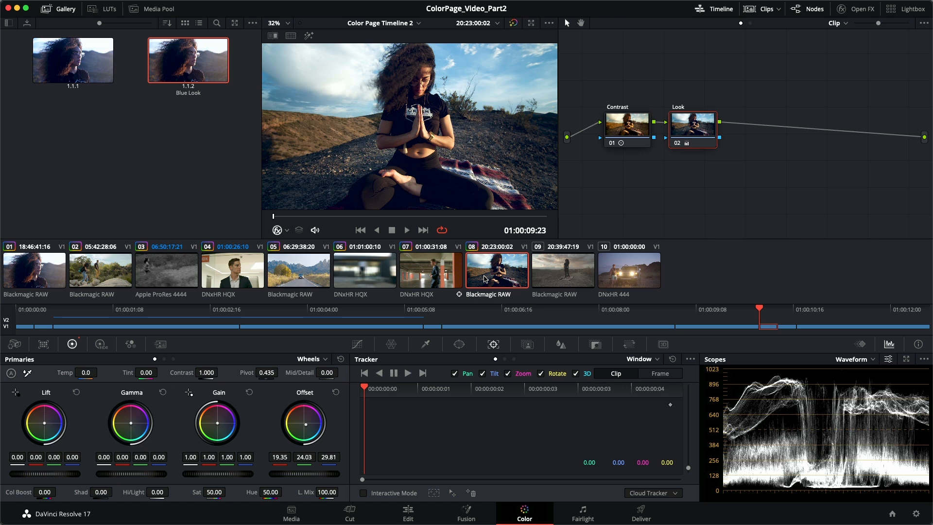
pyautogui.click(44, 272)
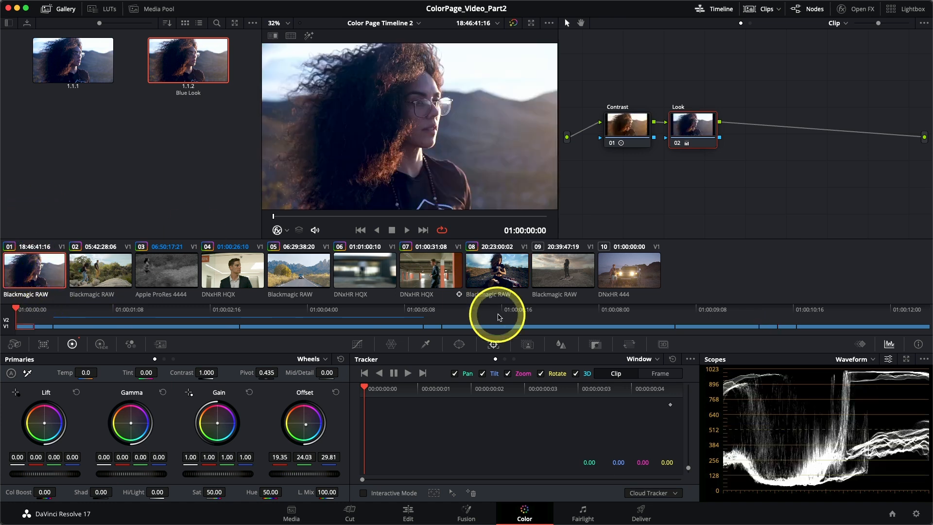
pyautogui.click(495, 287)
pyautogui.click(46, 259)
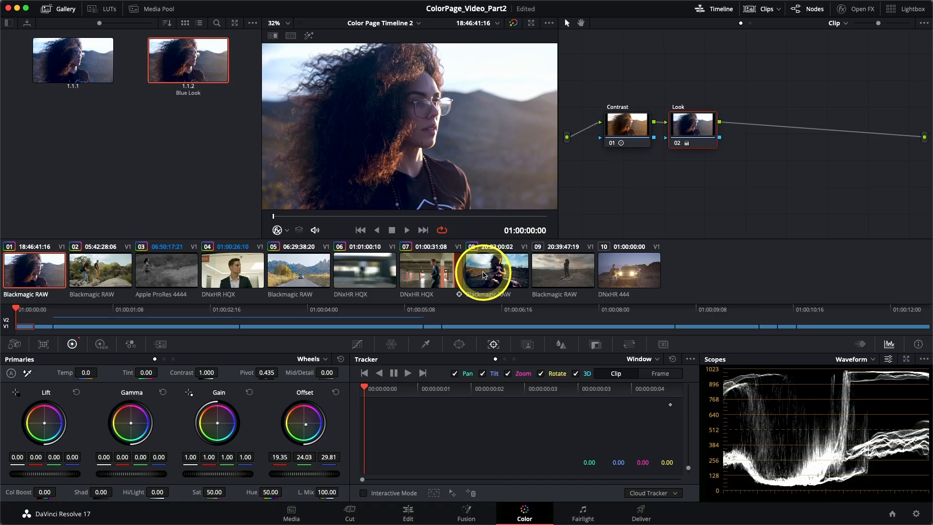
pyautogui.click(483, 275)
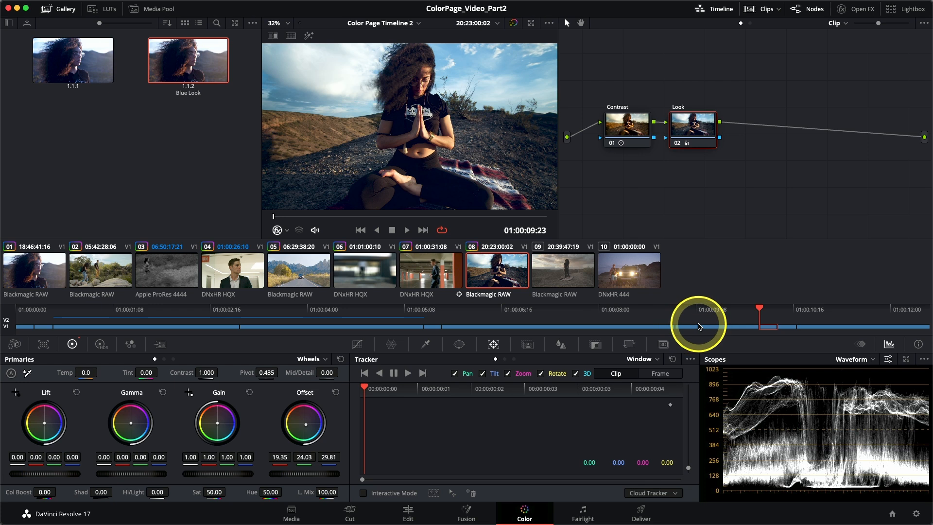
pyautogui.press('=')
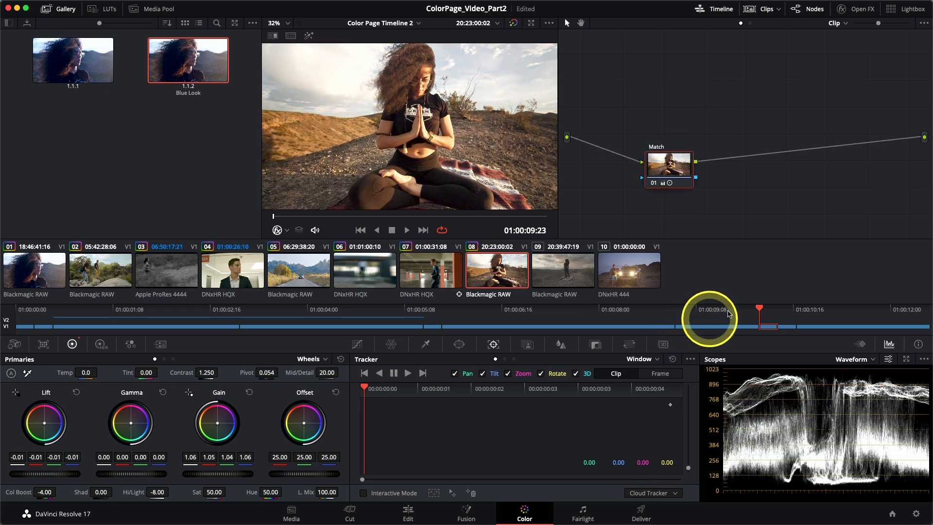
# Move clip 08's Match node closer to the source input and toggle it off and on to check its effect
pyautogui.moveTo(668, 163); pyautogui.dragTo(626, 116)
pyautogui.click(626, 117)
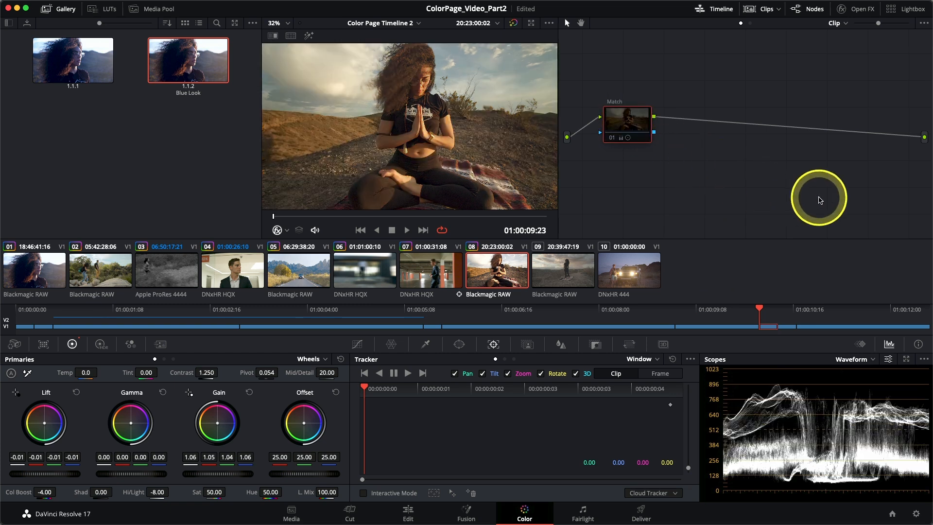
pyautogui.click(626, 210)
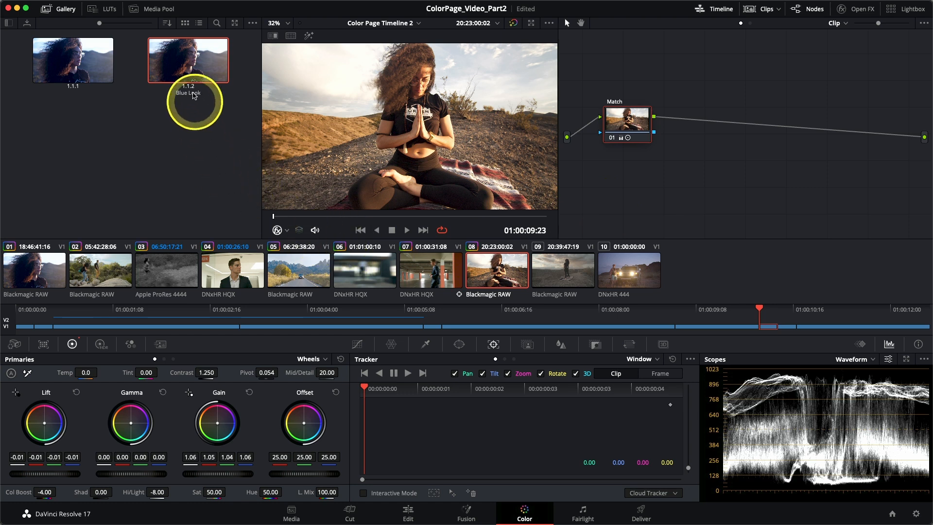
# Preview the Blue Look still on clip 08 and append its node graph after the Match node
pyautogui.moveTo(181, 63)
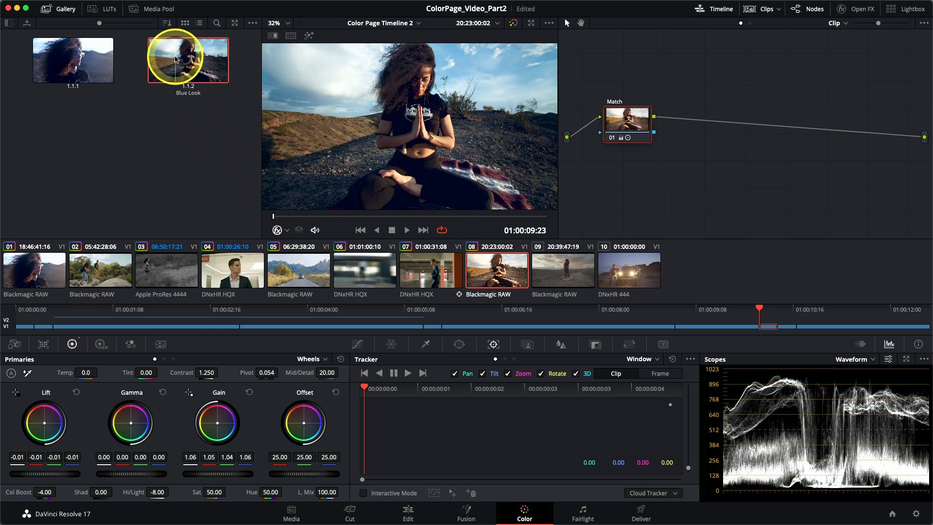
pyautogui.rightClick(176, 59)
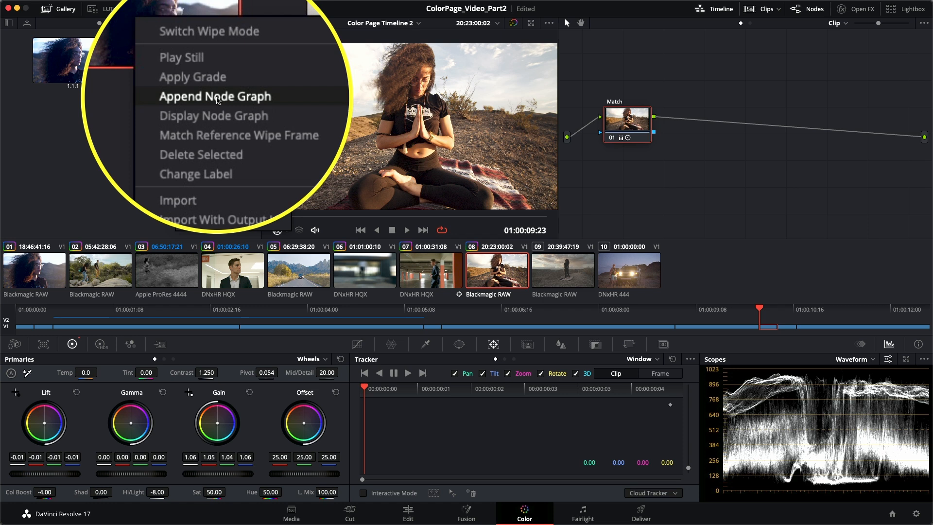
pyautogui.click(209, 96)
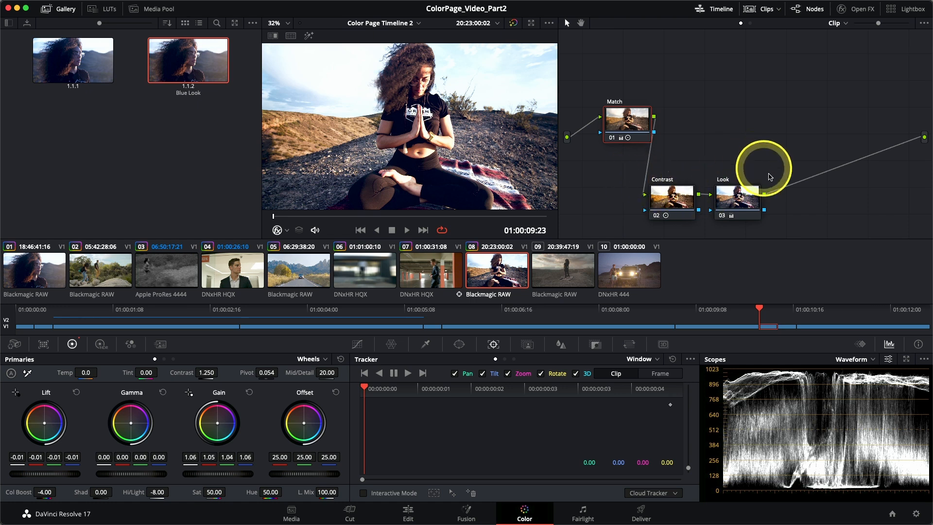
# Check the appended nodes against clip 01, delete clip 08's Contrast node, and place the Look node beside Match
pyautogui.click(652, 201)
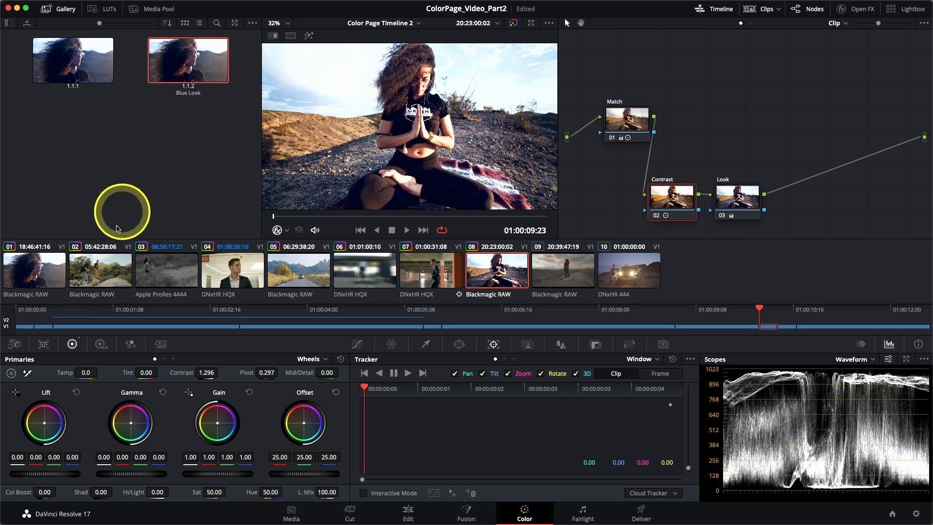
pyautogui.click(51, 280)
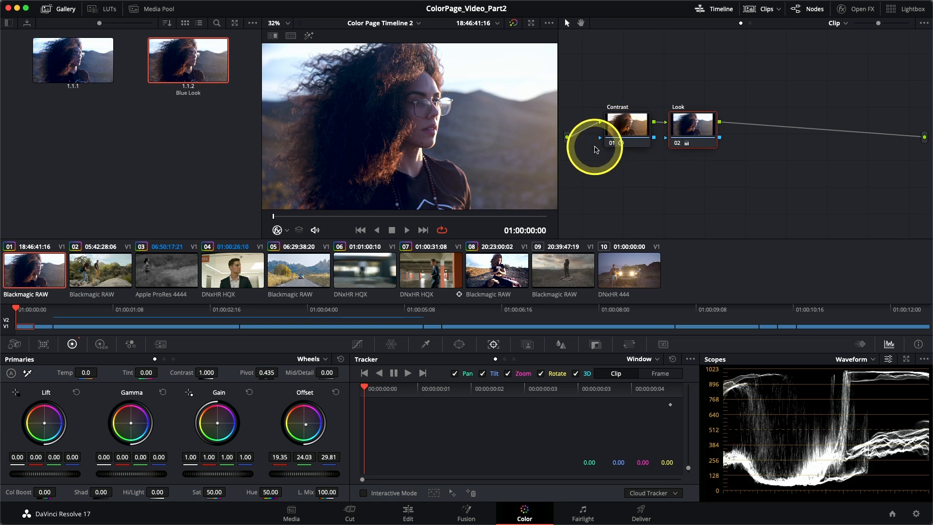
pyautogui.click(505, 268)
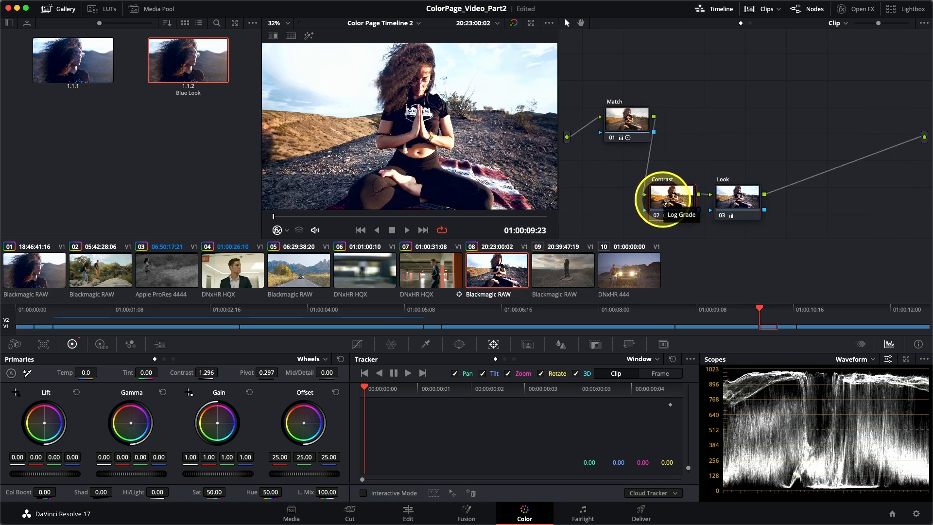
pyautogui.press('Delete')
pyautogui.moveTo(719, 198); pyautogui.dragTo(719, 117)
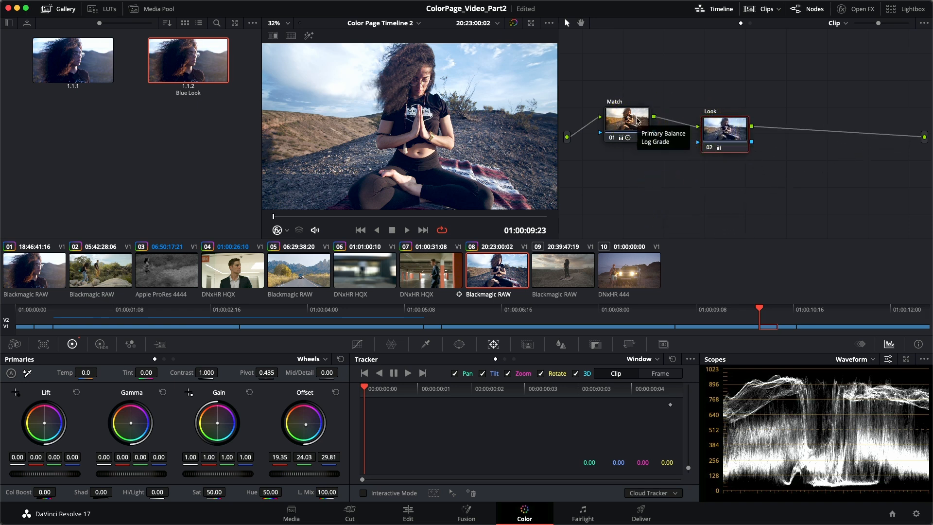
pyautogui.moveTo(715, 137); pyautogui.dragTo(705, 134)
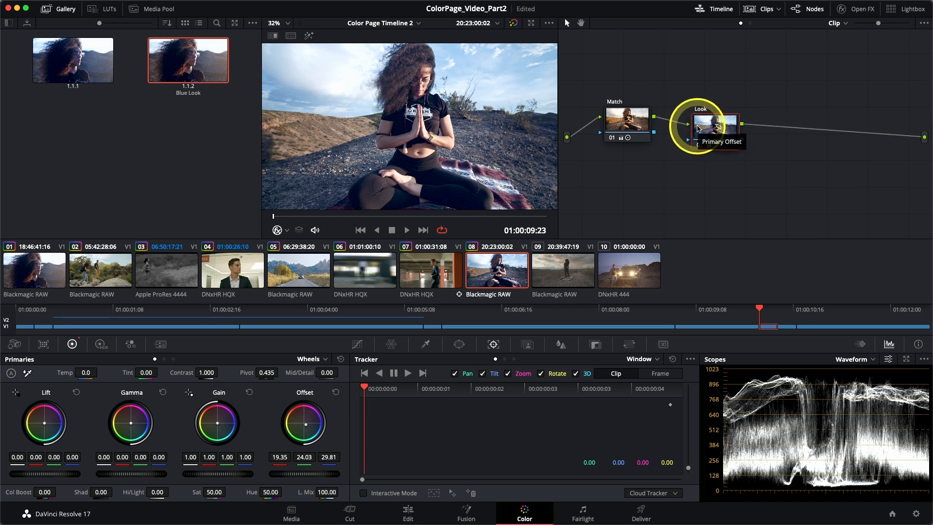
# Switch back and forth between clips 01 and 08 to compare how well their blue looks match
pyautogui.click(59, 260)
pyautogui.click(497, 279)
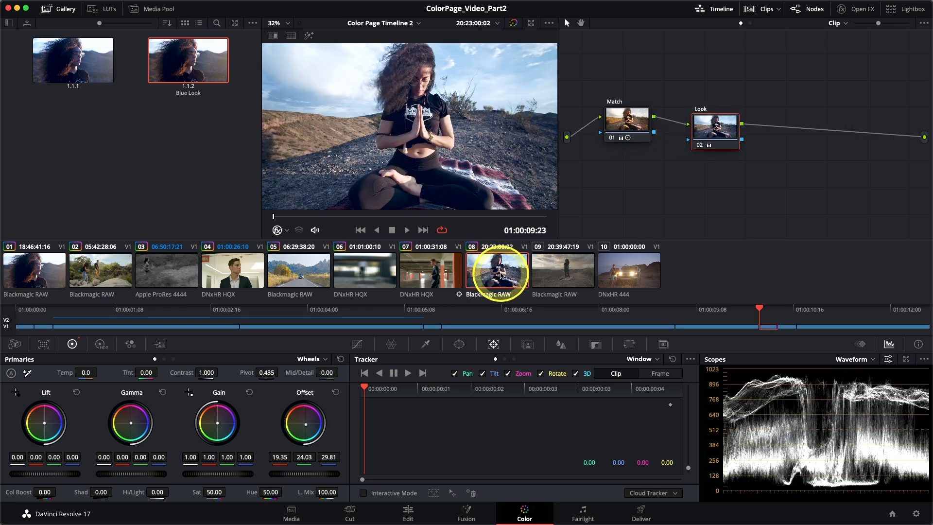
pyautogui.click(35, 269)
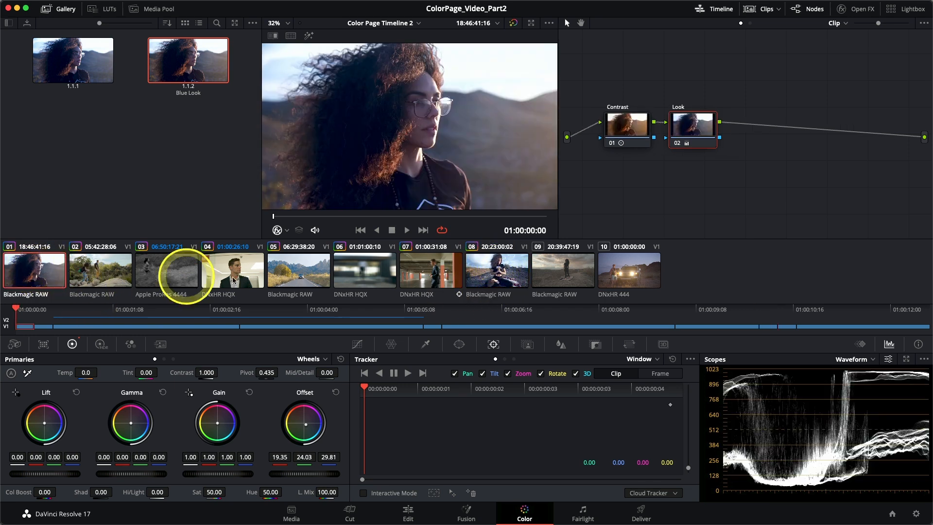
pyautogui.click(503, 277)
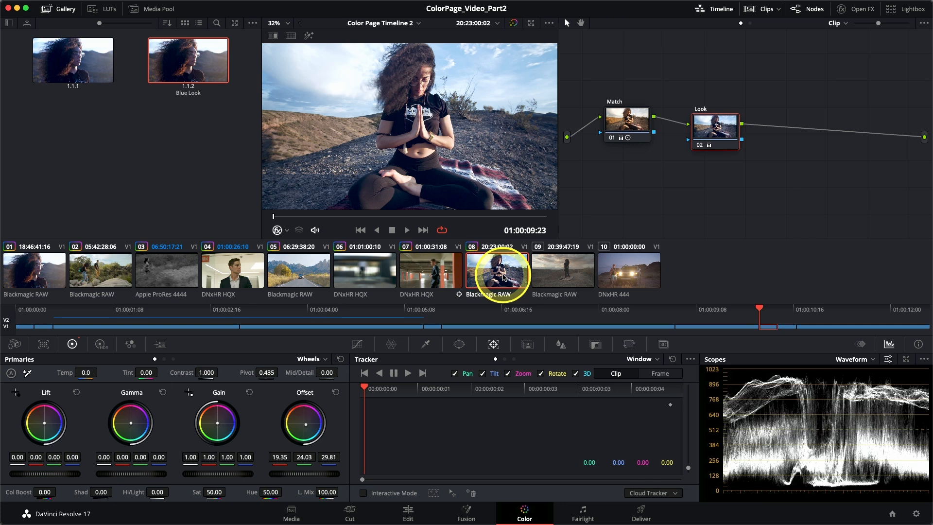
pyautogui.click(42, 270)
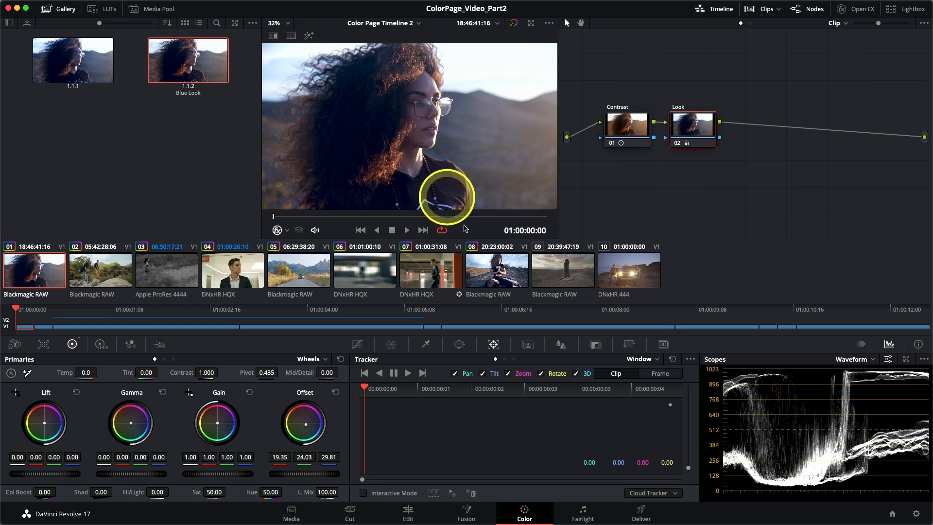
pyautogui.click(489, 260)
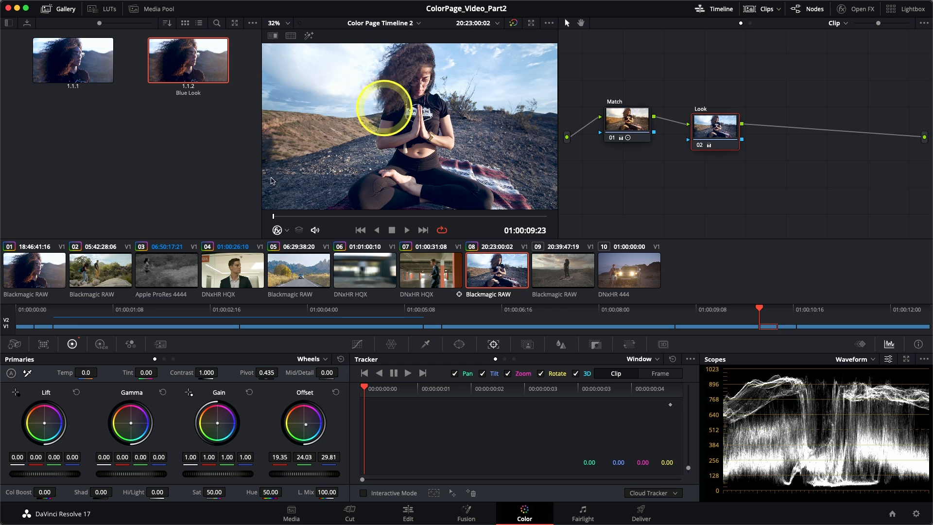
pyautogui.click(47, 264)
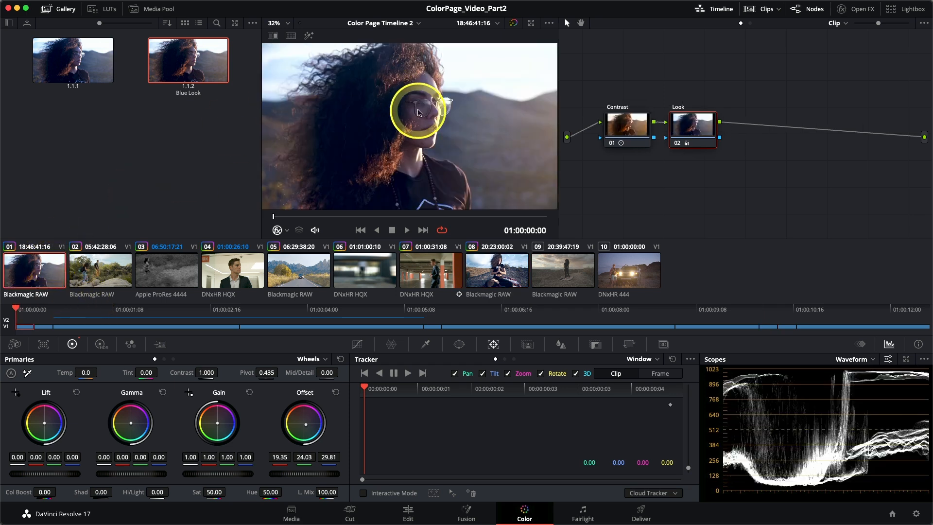
pyautogui.click(493, 274)
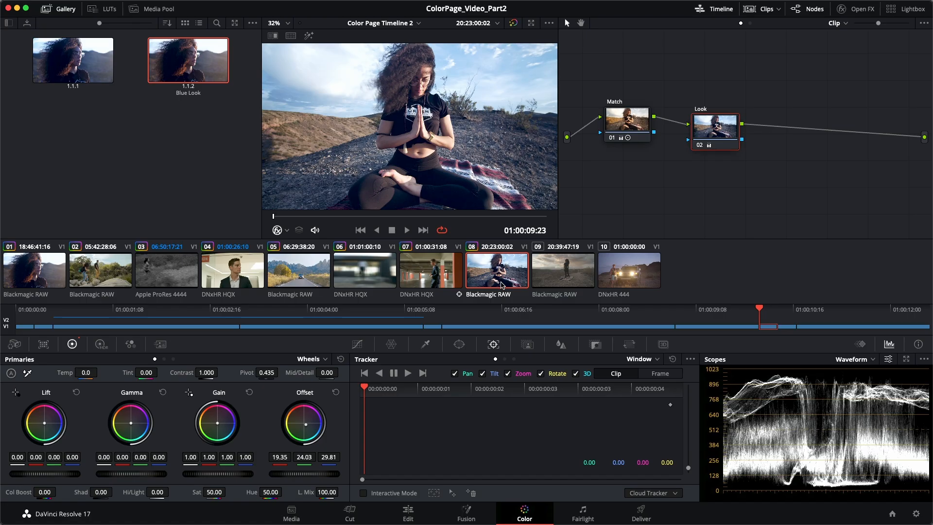
# Grab a still of clip 02's graded hiking shot into the gallery
pyautogui.click(117, 268)
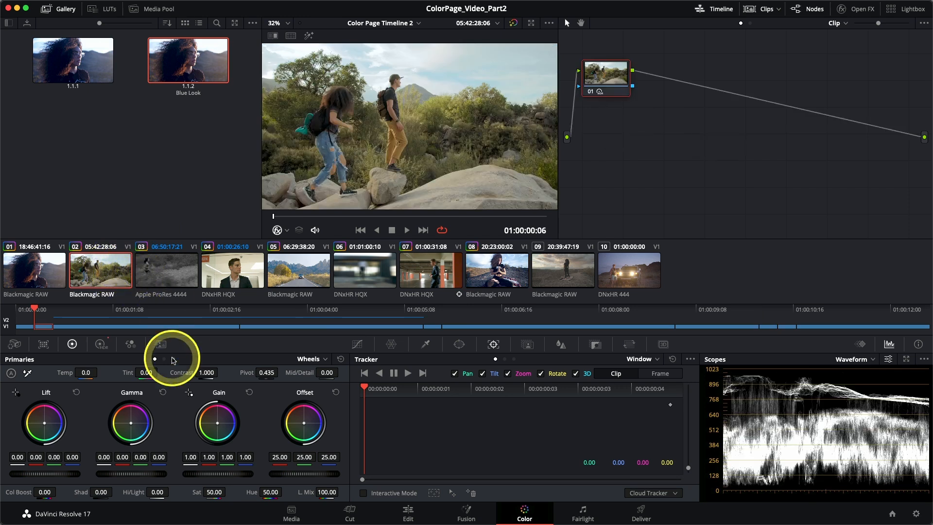
pyautogui.rightClick(375, 120)
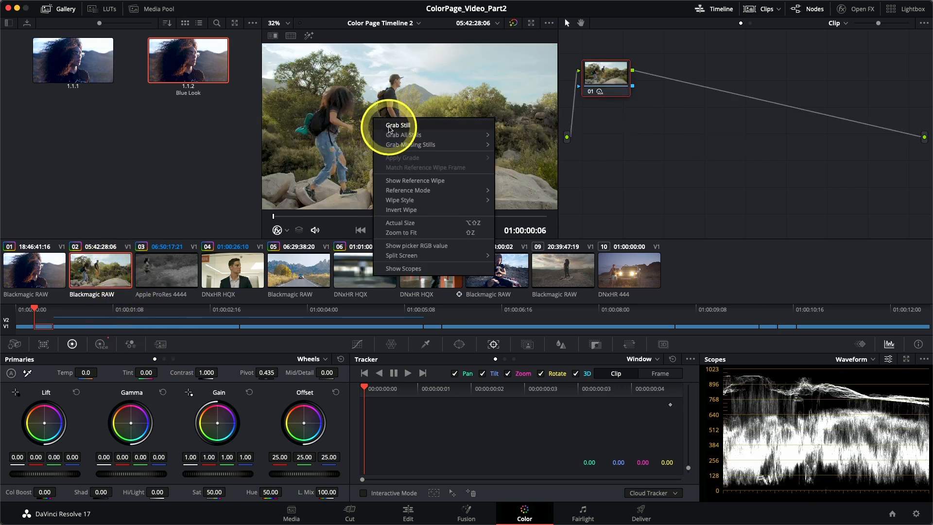
pyautogui.click(389, 126)
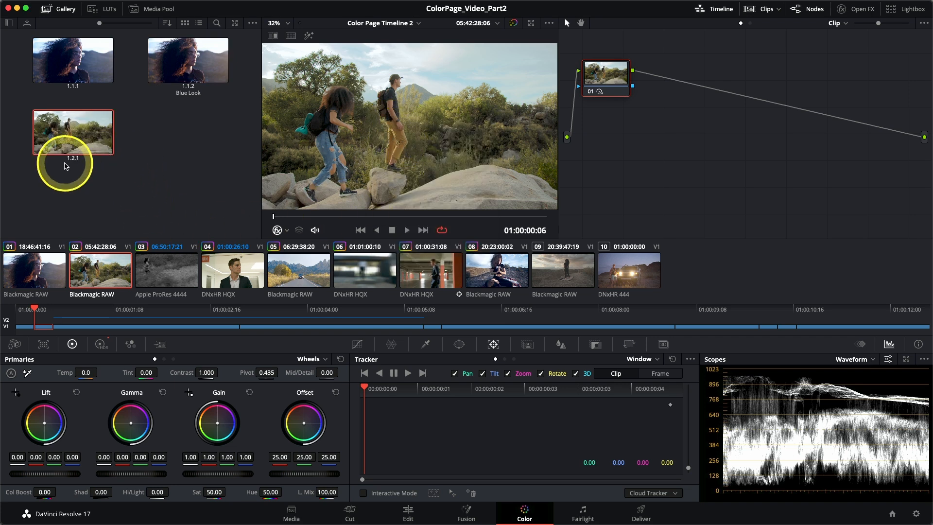
# Export the clip 02 still to the Desktop as a DPX file named HDR_Mountain
pyautogui.rightClick(67, 137)
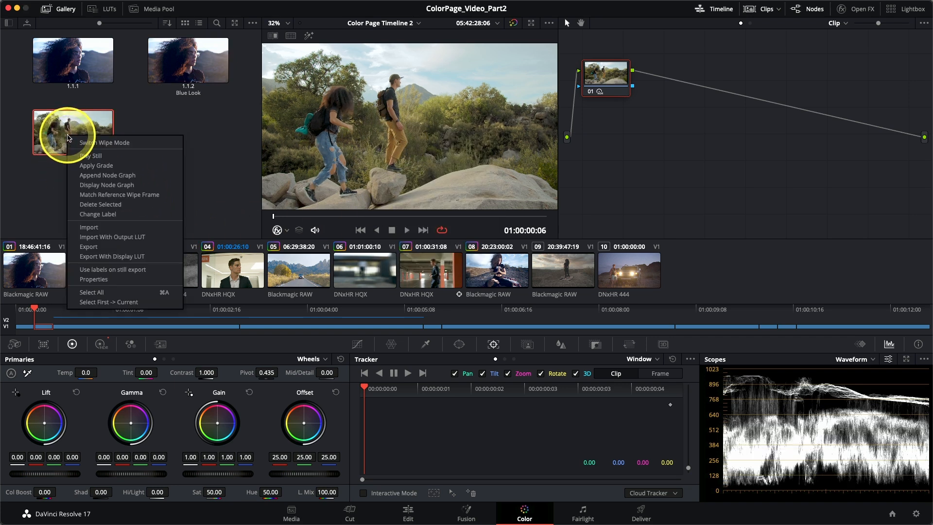
pyautogui.click(89, 248)
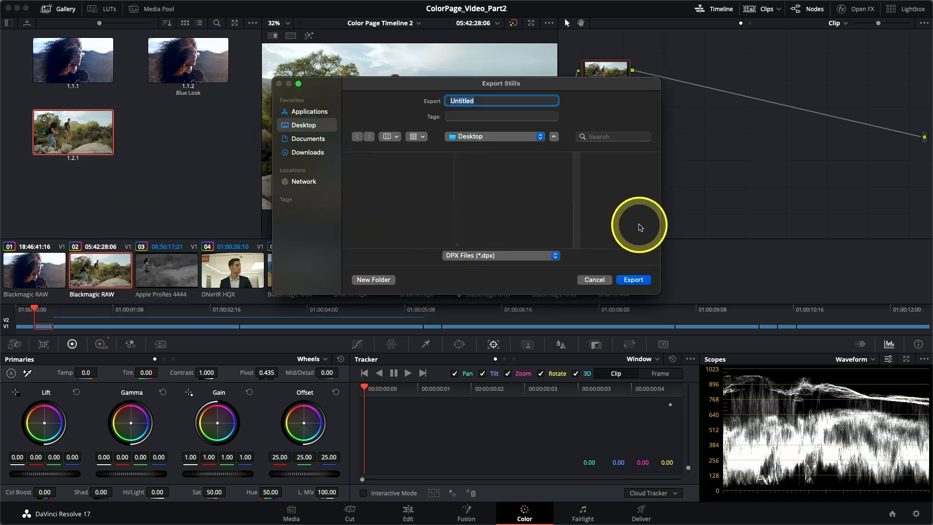
pyautogui.write('HDR_Mountain')
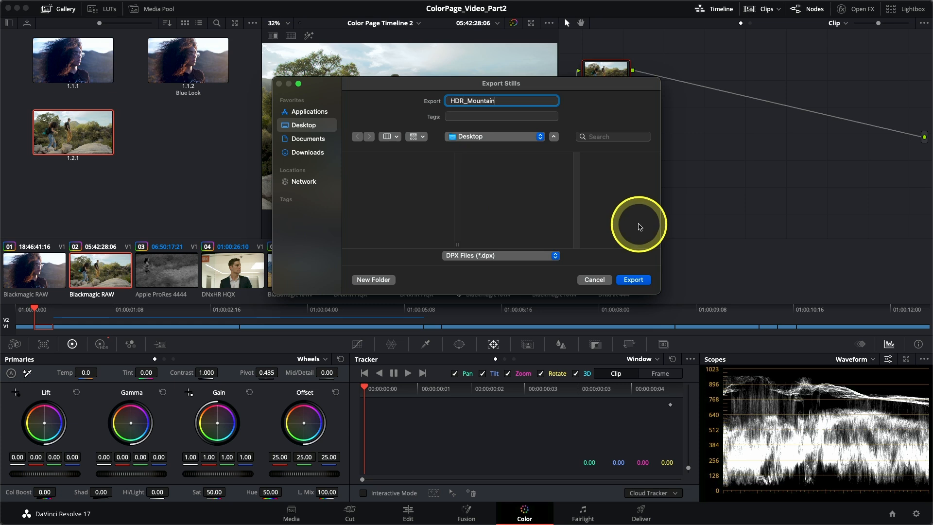
pyautogui.click(632, 280)
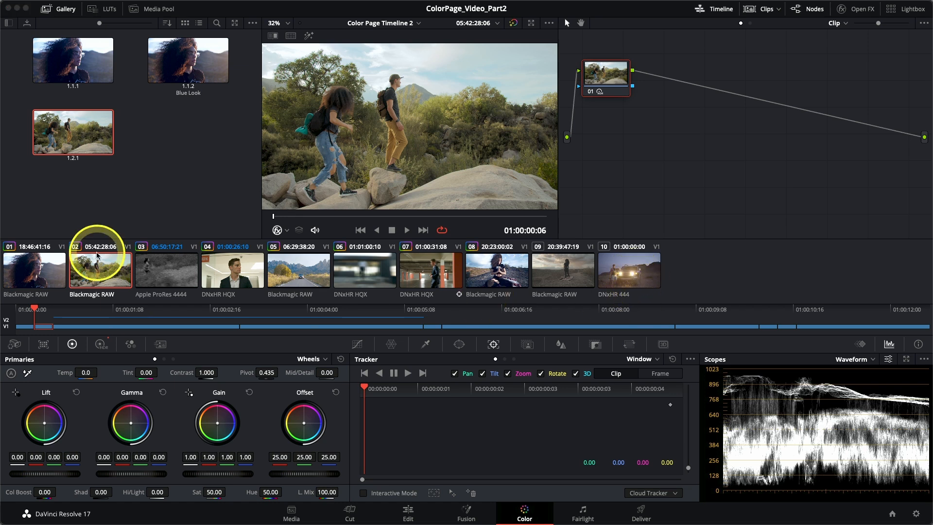
# Switch to Finder to inspect the exported HDR_Mountain files on the Desktop, and return to DaVinci Resolve
pyautogui.press('super+Tab')
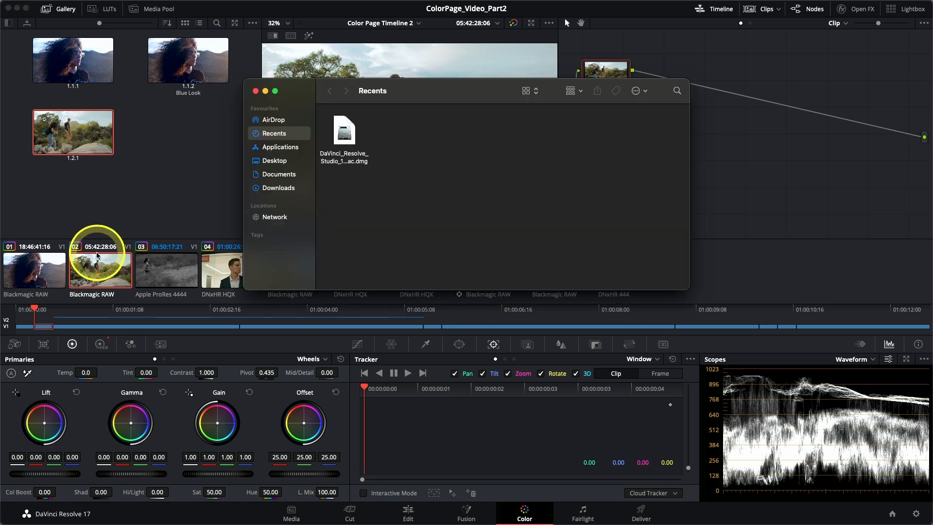
pyautogui.click(272, 160)
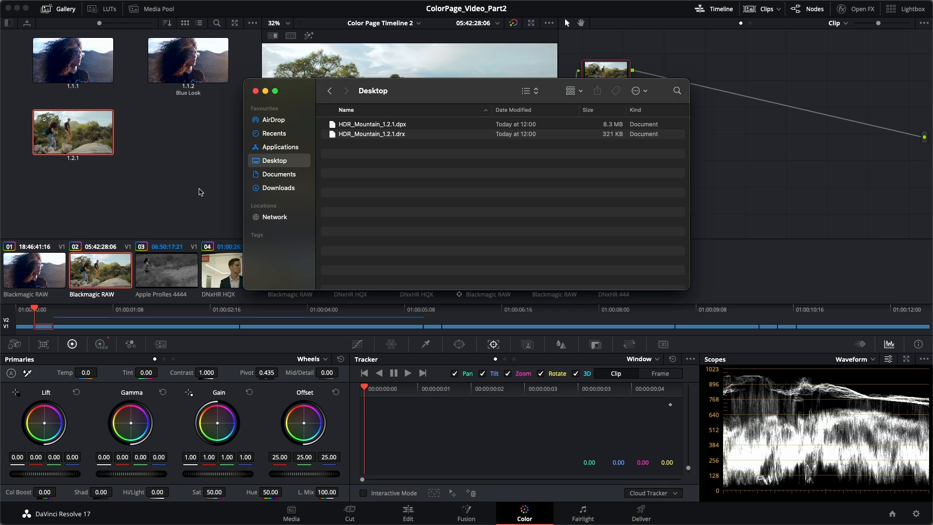
pyautogui.click(188, 187)
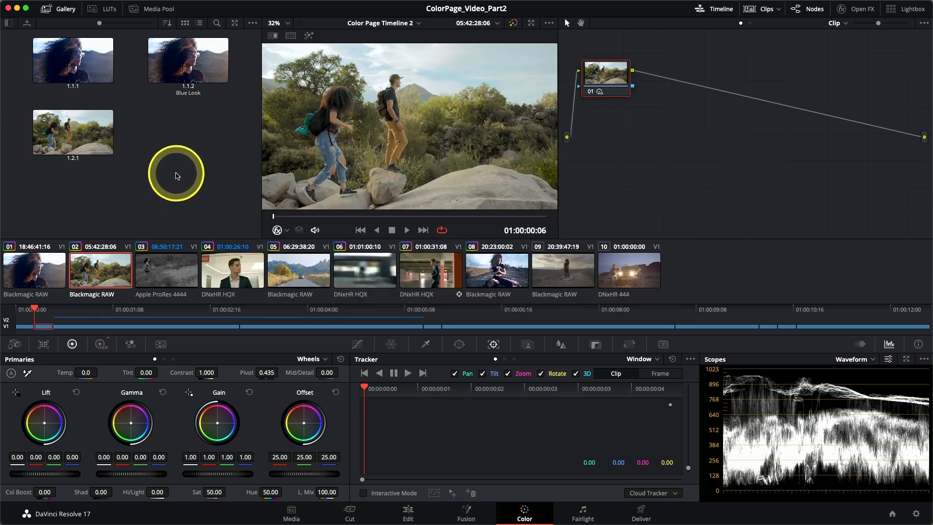
# Import the still Drama_sky_1.8.1.dpx into the gallery from the Stills folder inside ColorPage_Video_Part2.dra
pyautogui.rightClick(177, 165)
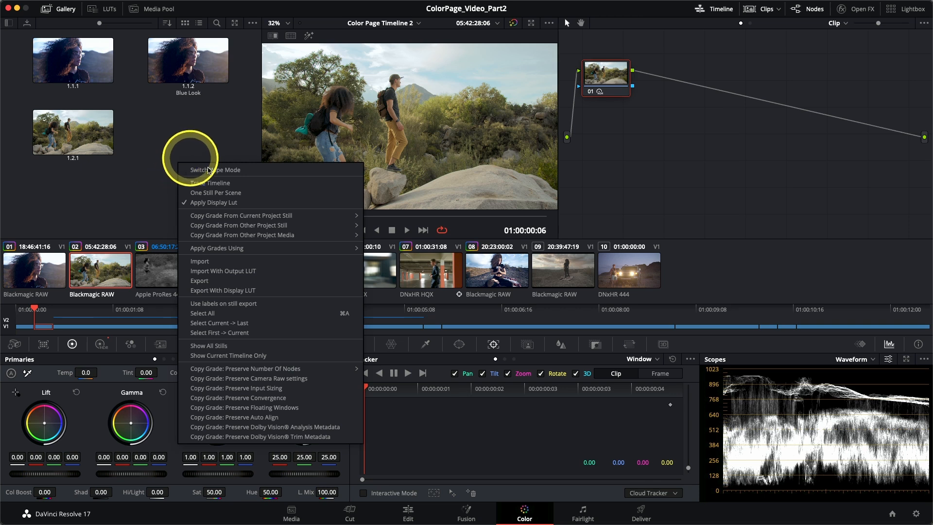
pyautogui.click(201, 263)
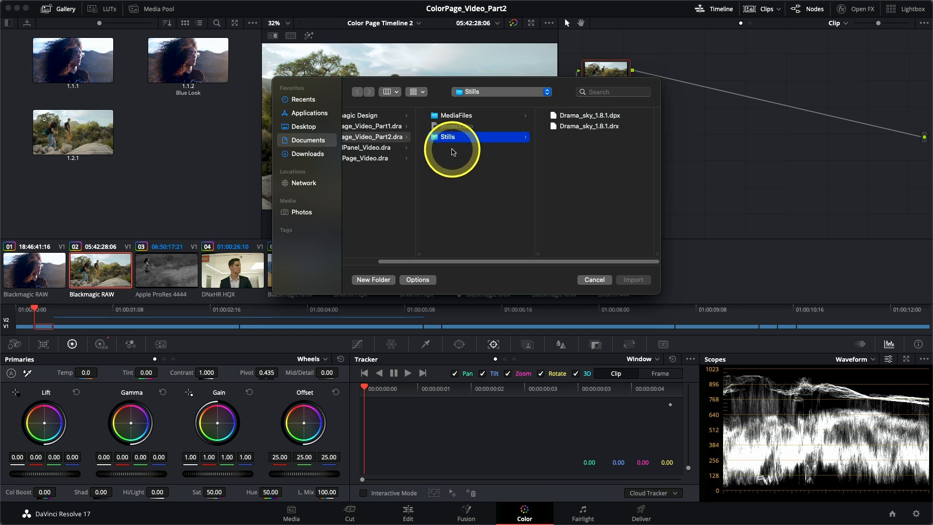
pyautogui.click(392, 140)
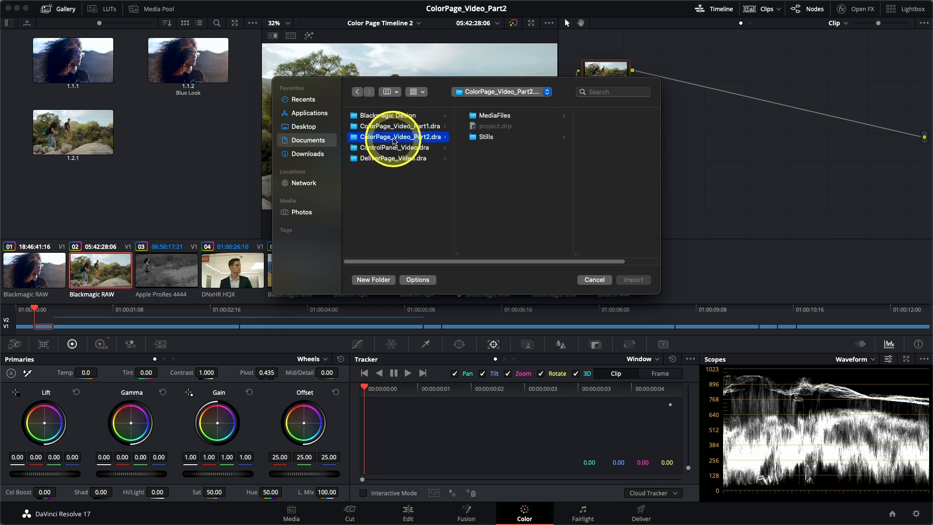
pyautogui.click(489, 137)
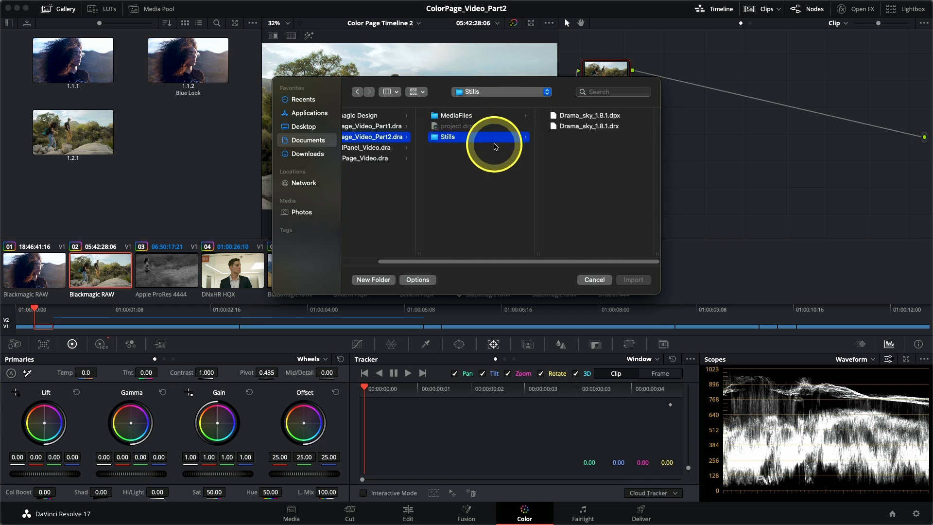
pyautogui.click(564, 119)
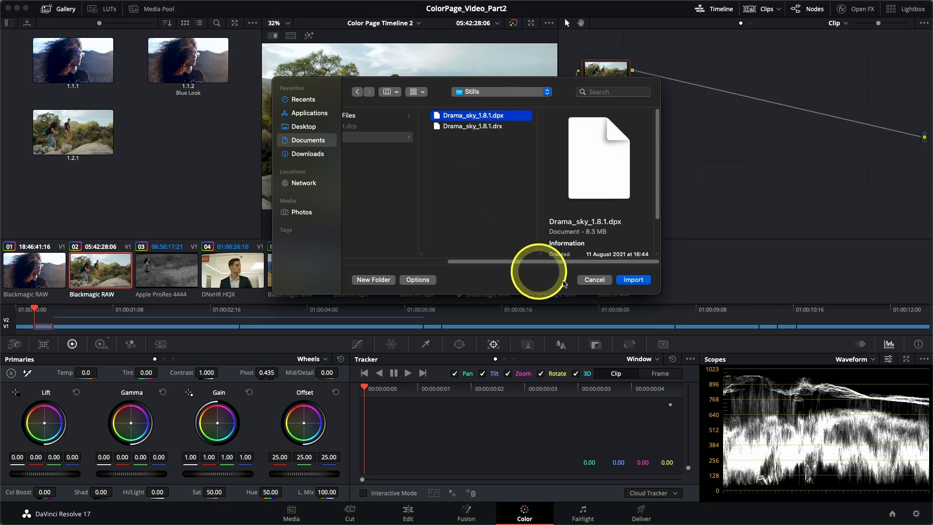
pyautogui.click(634, 280)
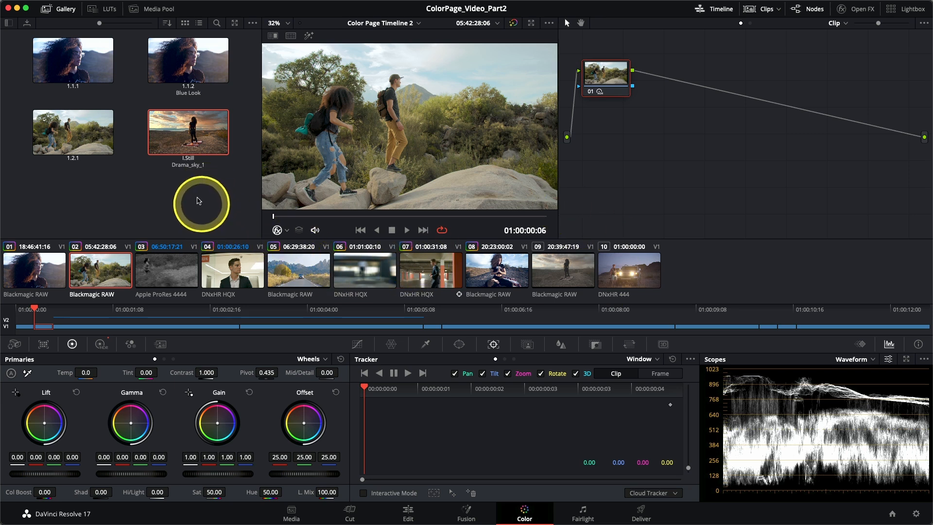
# Apply the grade of the imported Drama_sky_1 still to clip 09
pyautogui.click(556, 286)
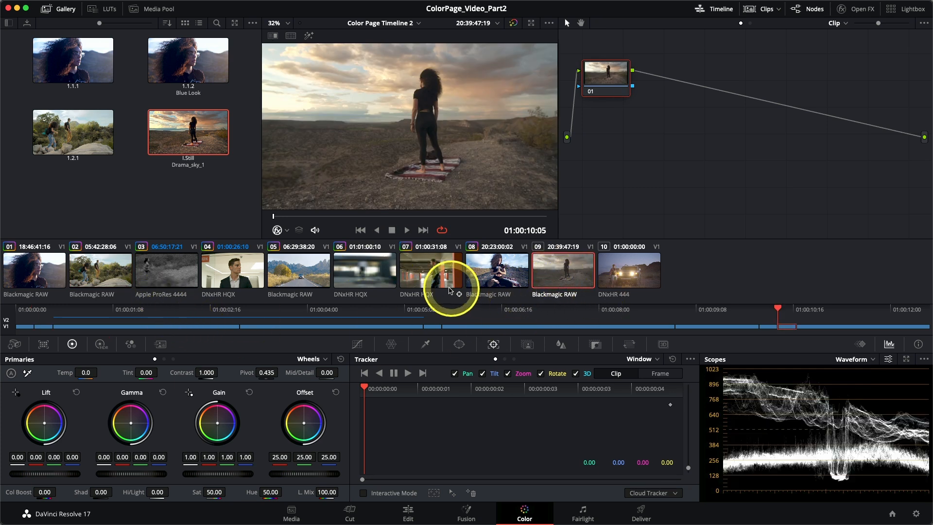
pyautogui.rightClick(171, 134)
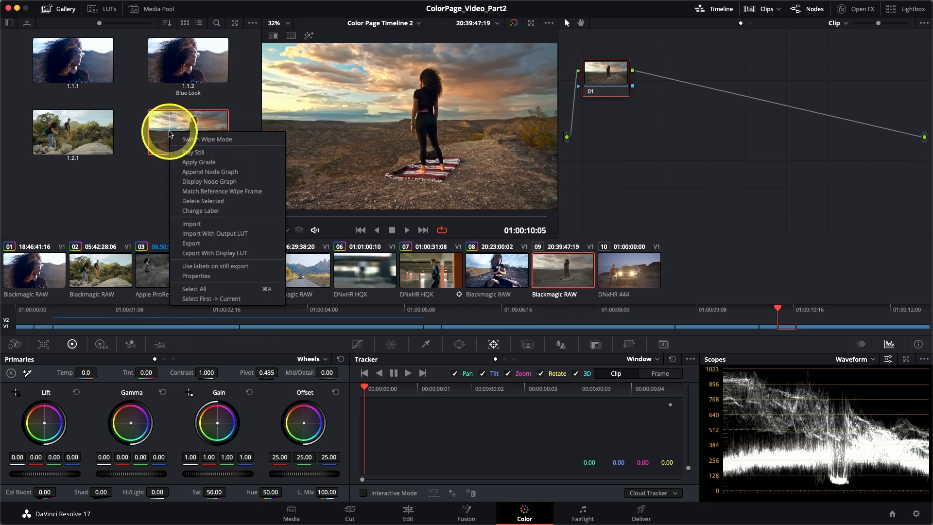
pyautogui.click(188, 163)
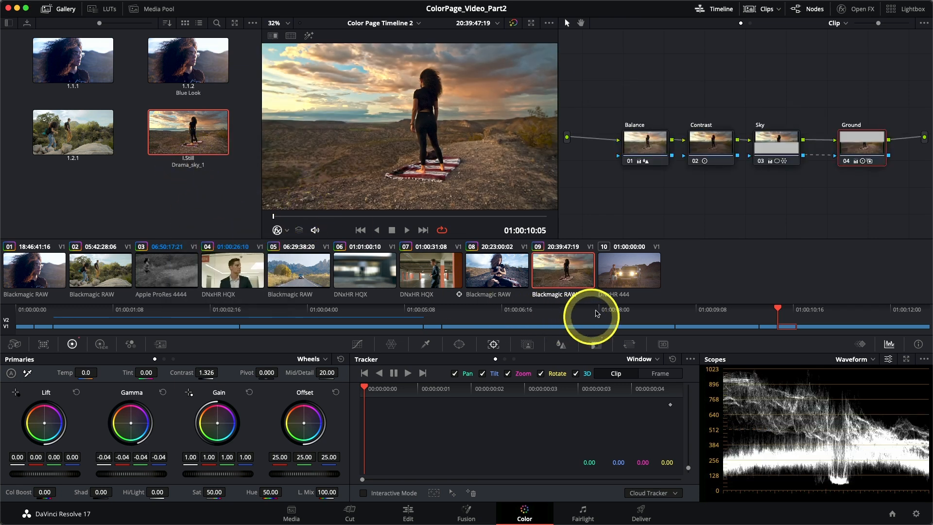